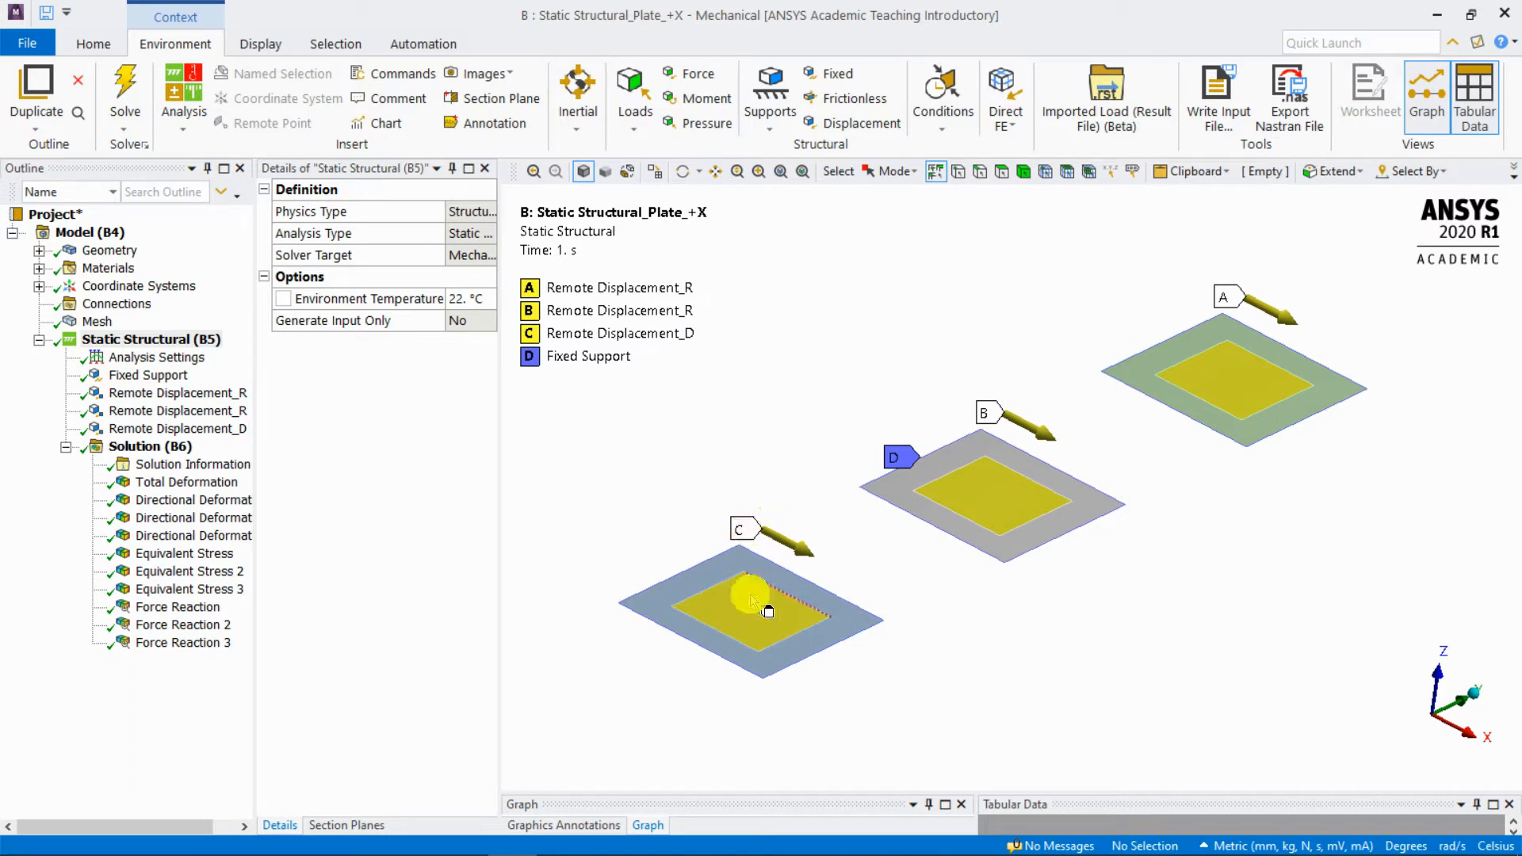
- Review the settings of the three remote displacements, comparing their locations, components, rotations and rigid or deformable behavior
left_click(221, 394)
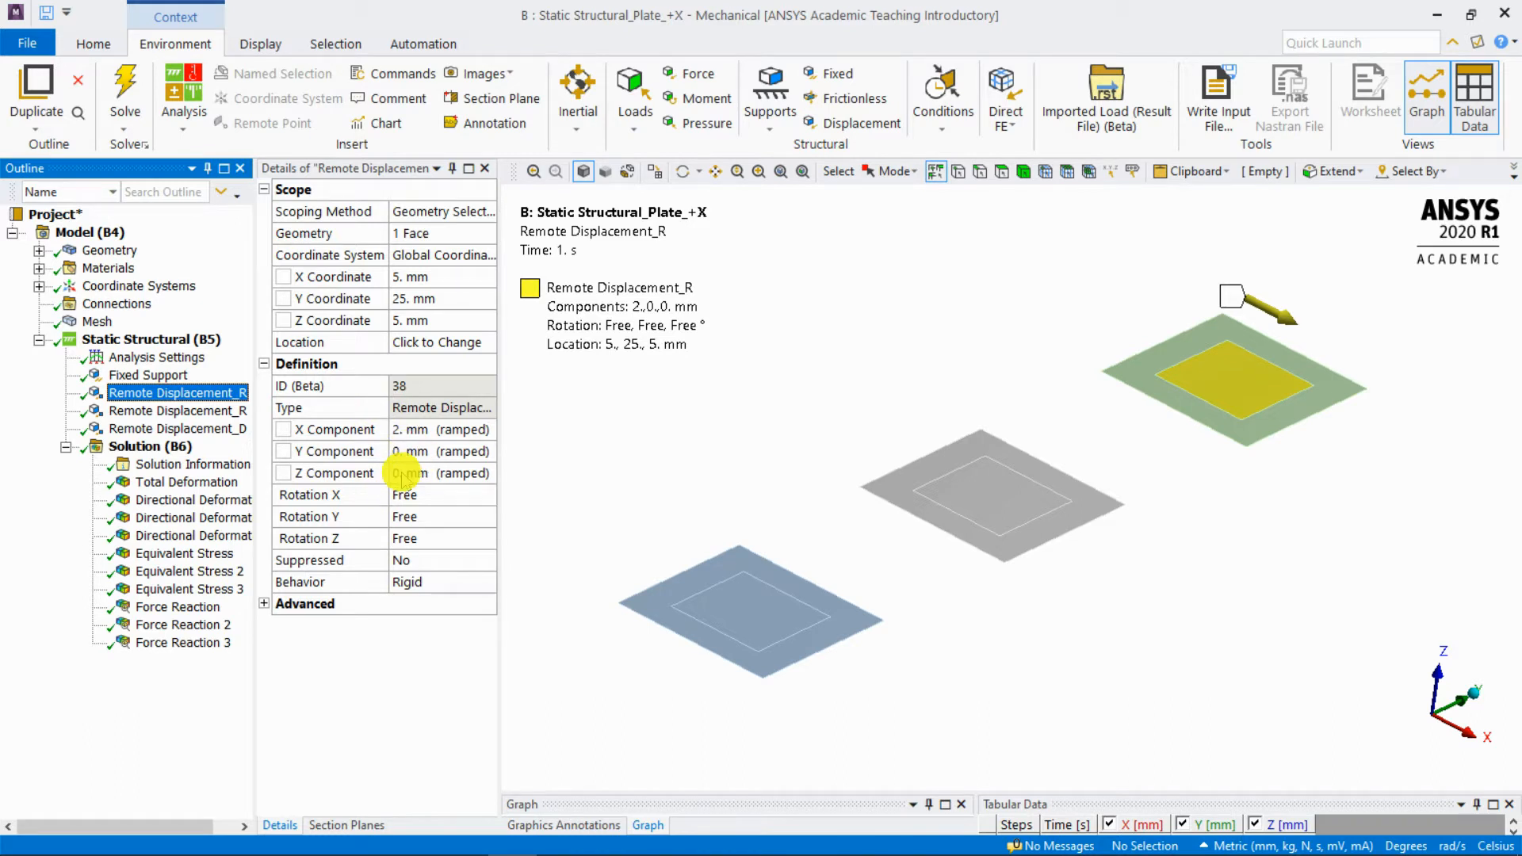
left_click(1415, 731)
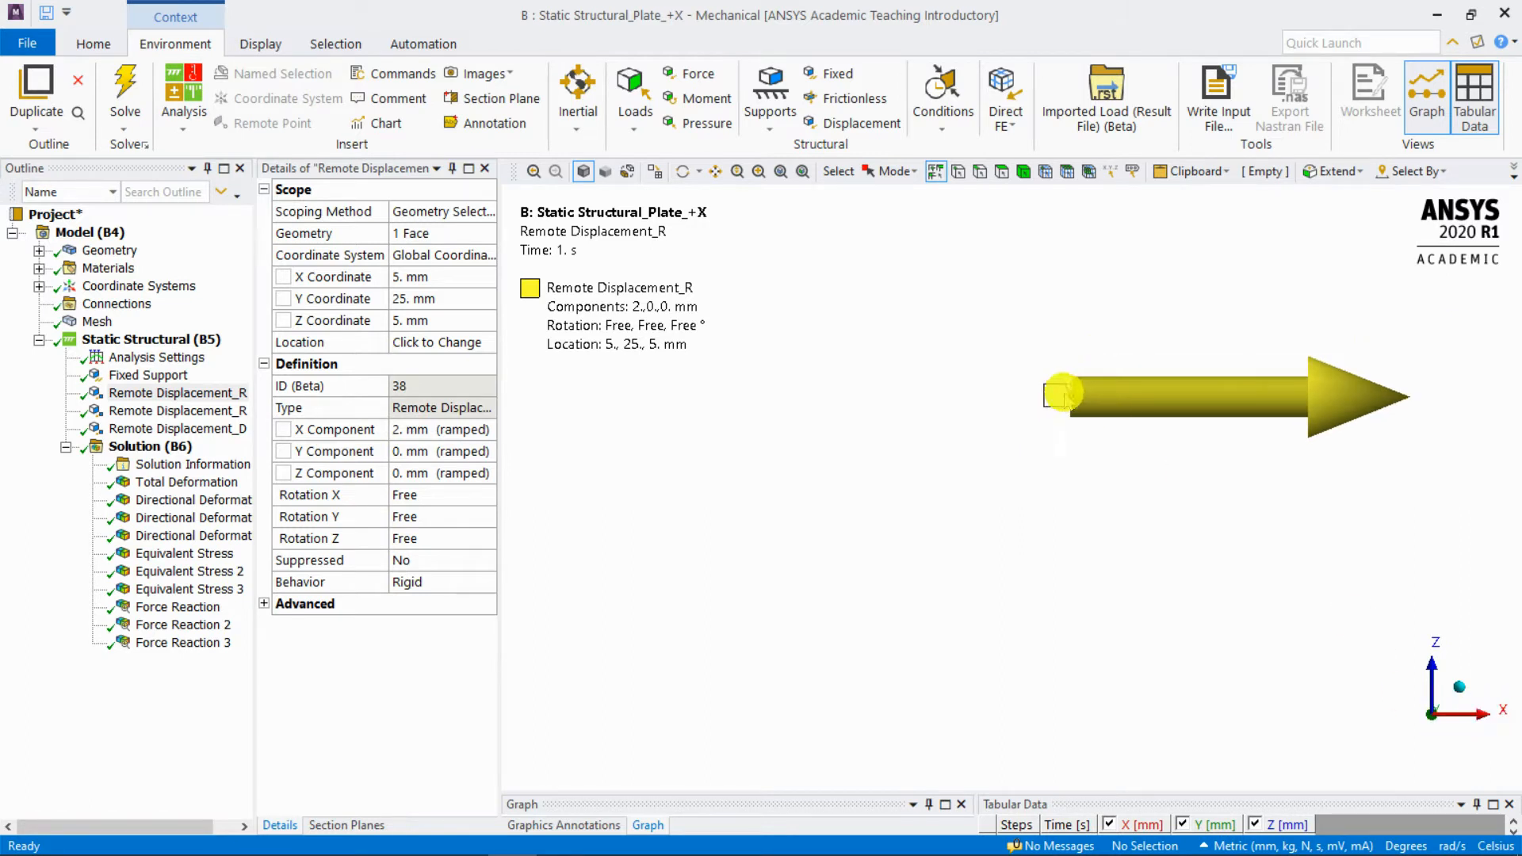
middle_click_drag(1342, 384, 1016, 497)
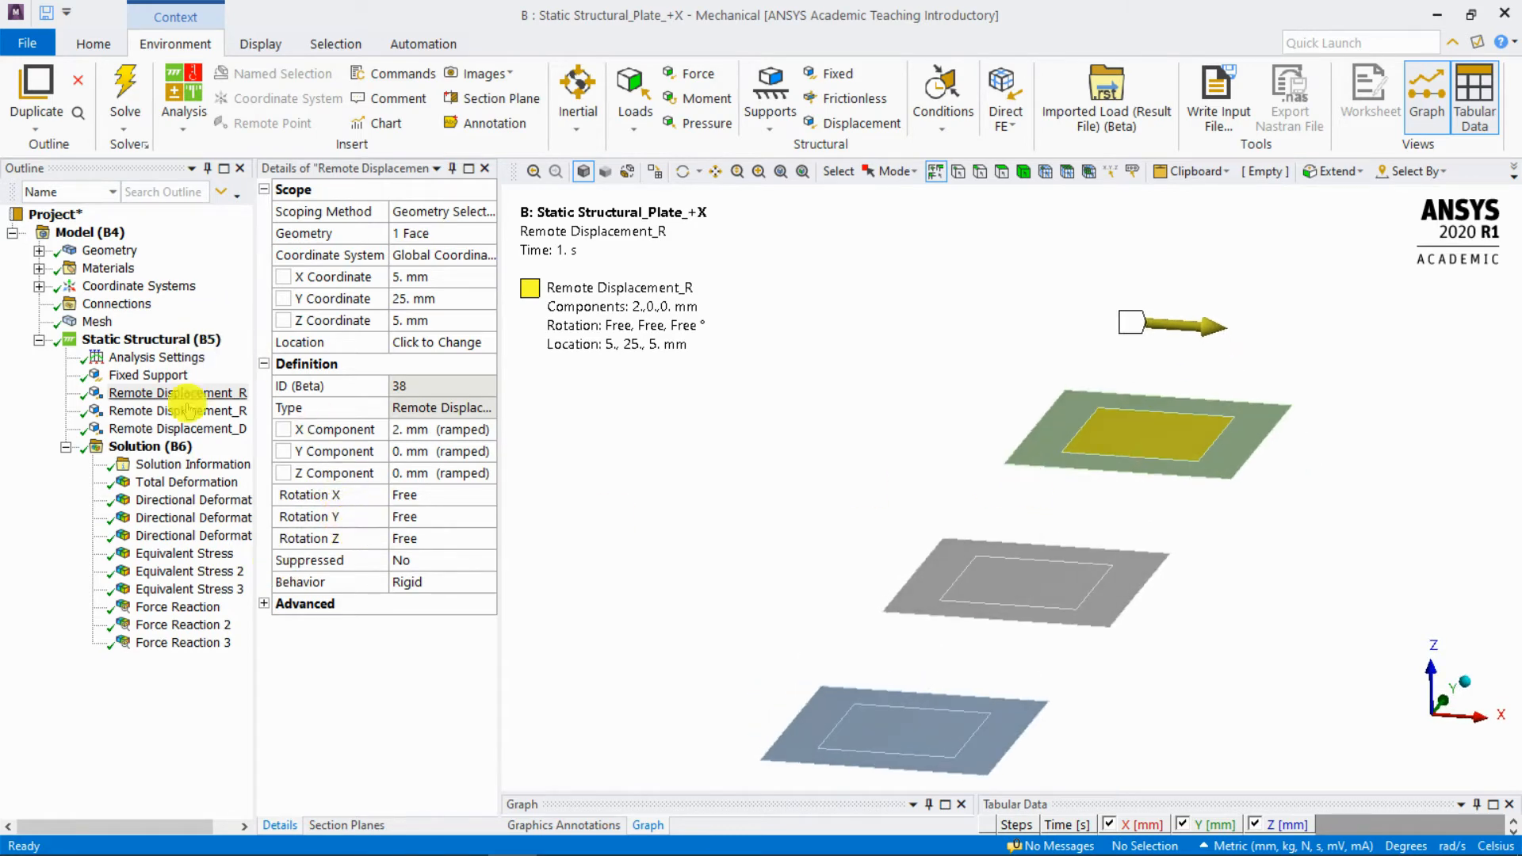
left_click(182, 410)
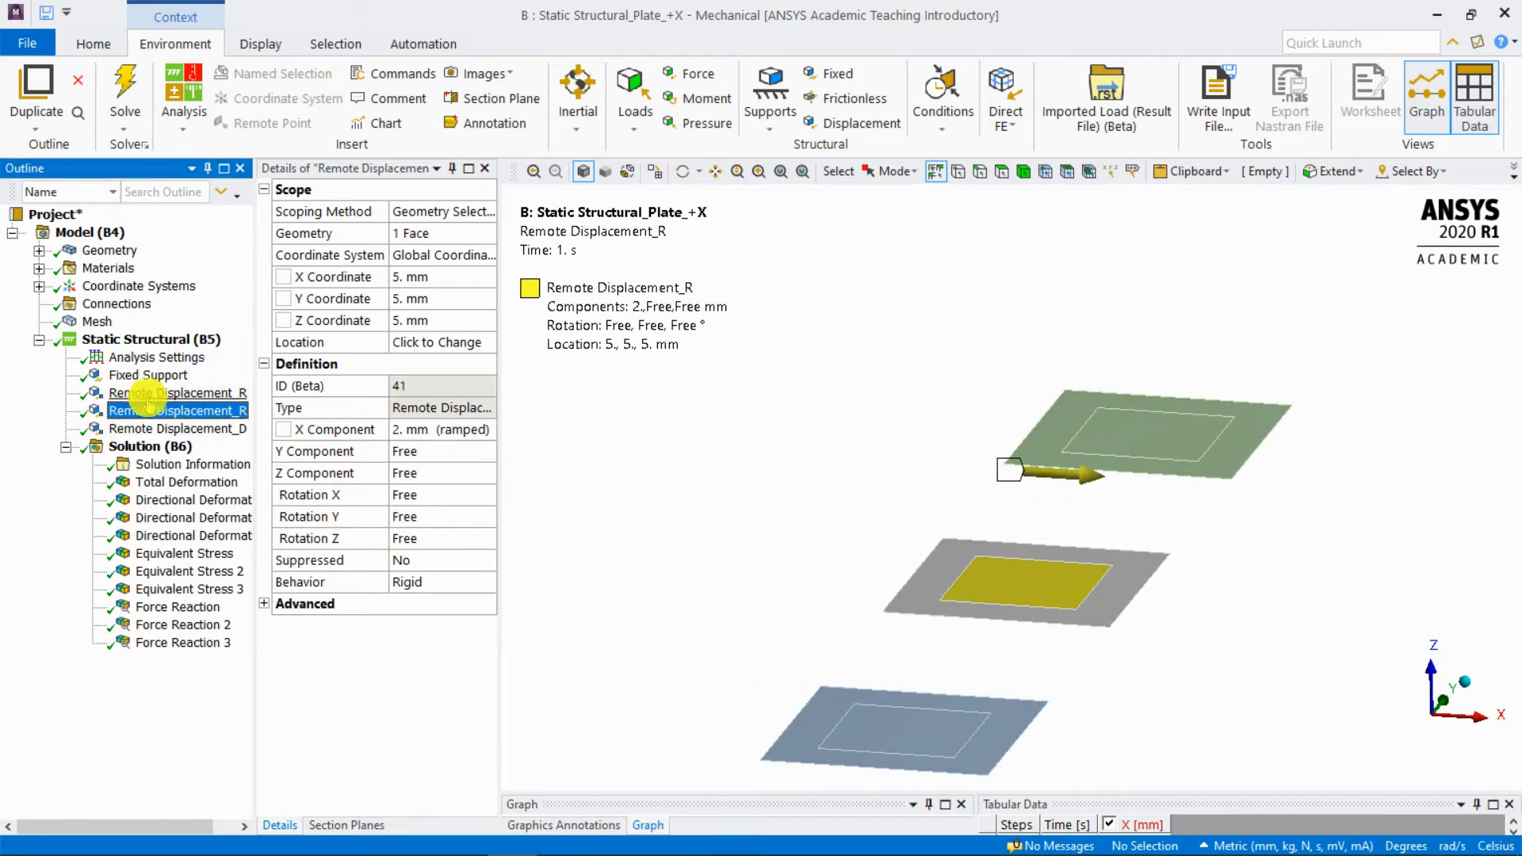
left_click(99, 393)
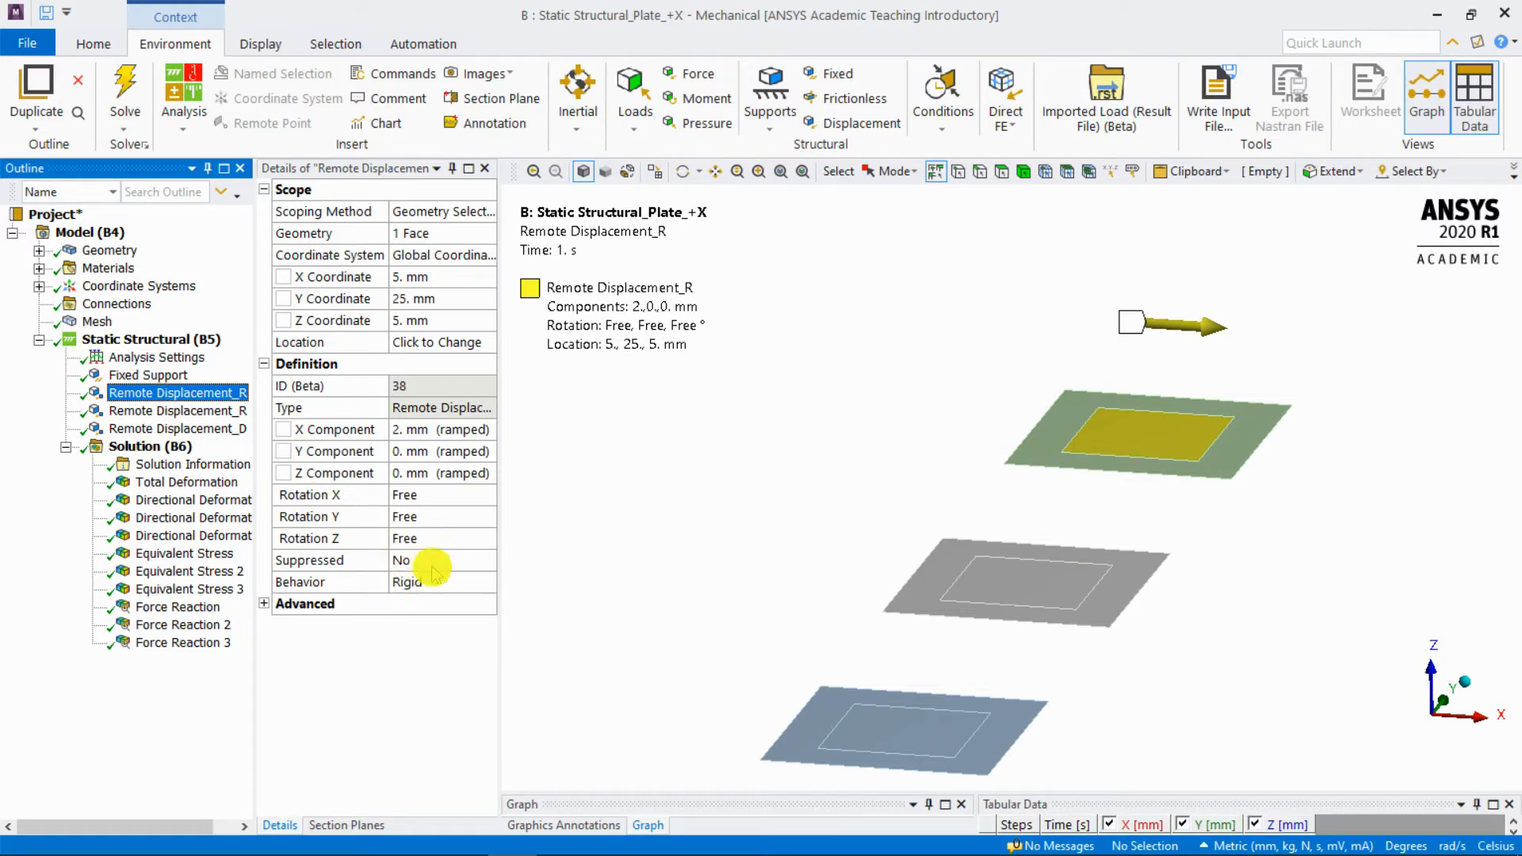
left_click(216, 410)
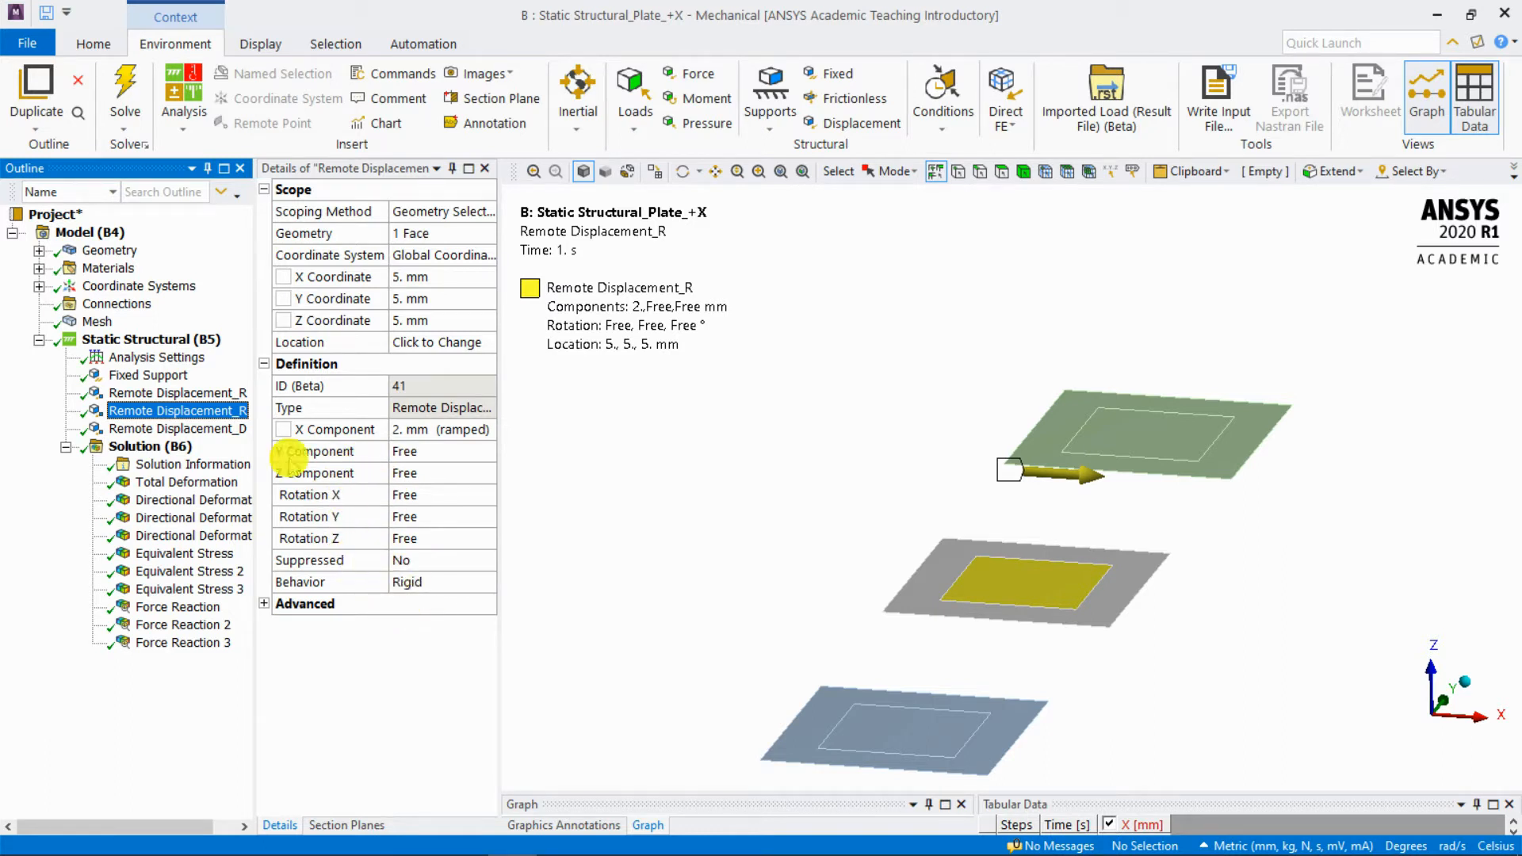
left_click(188, 432)
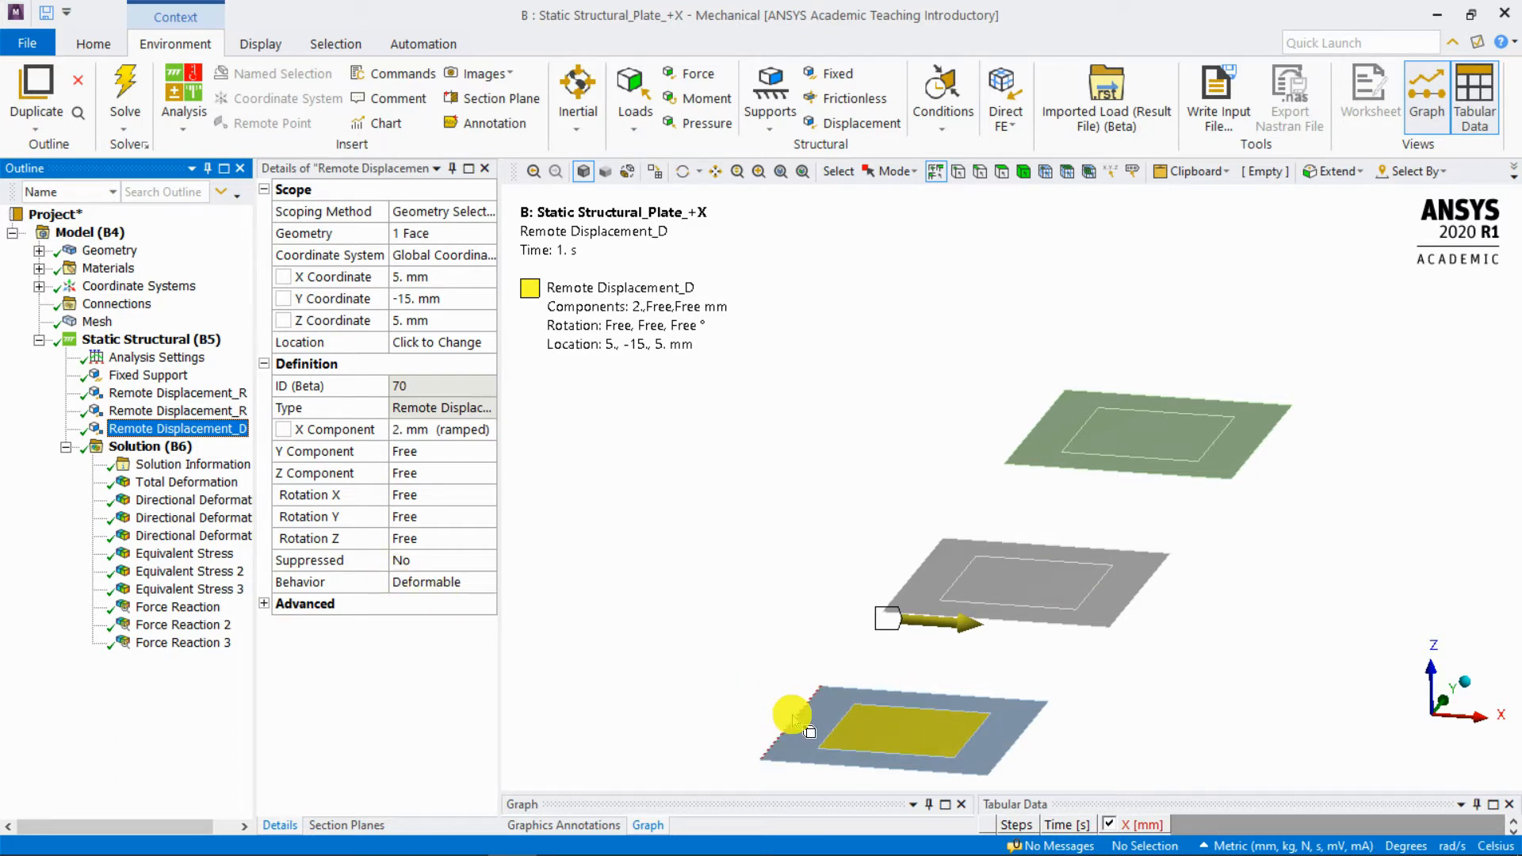
left_click(231, 396)
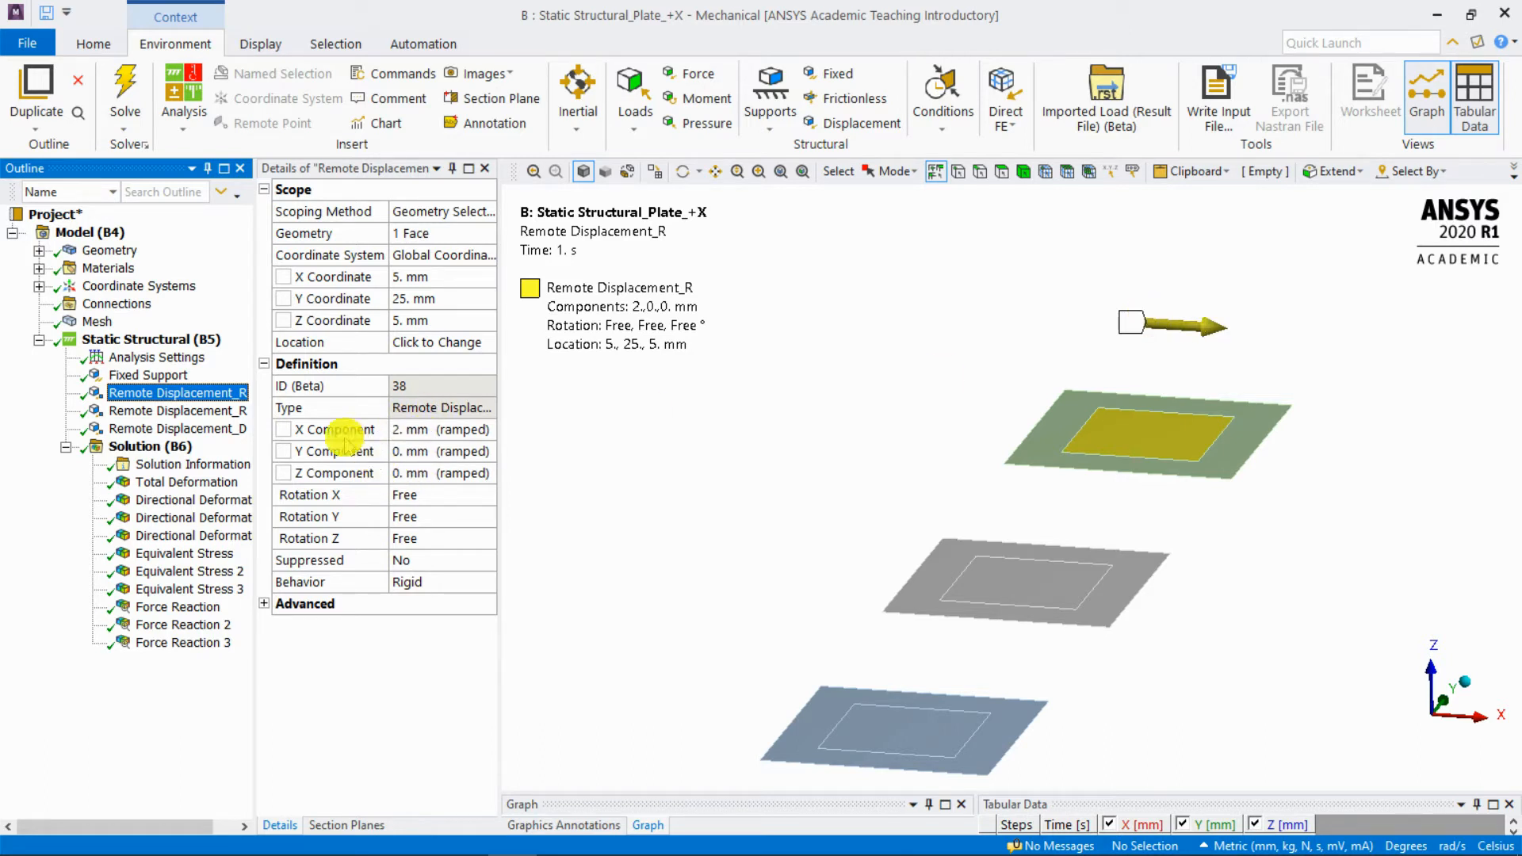
- Inspect the total deformation with its connection lines, and hide the FE connections by setting Visible on Results to No
left_click(202, 480)
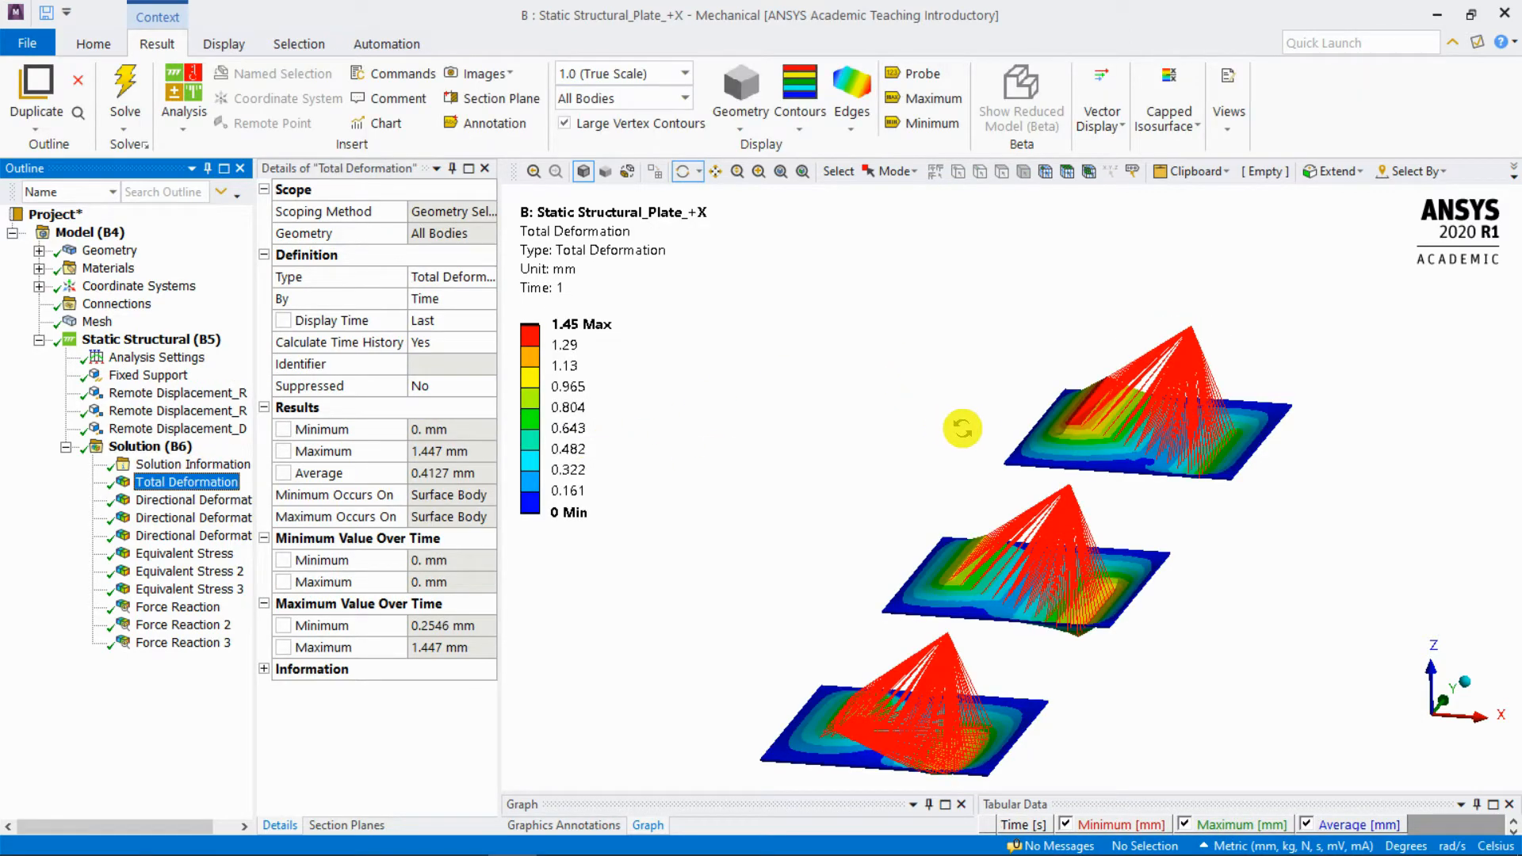
left_click_drag(1006, 423, 927, 323)
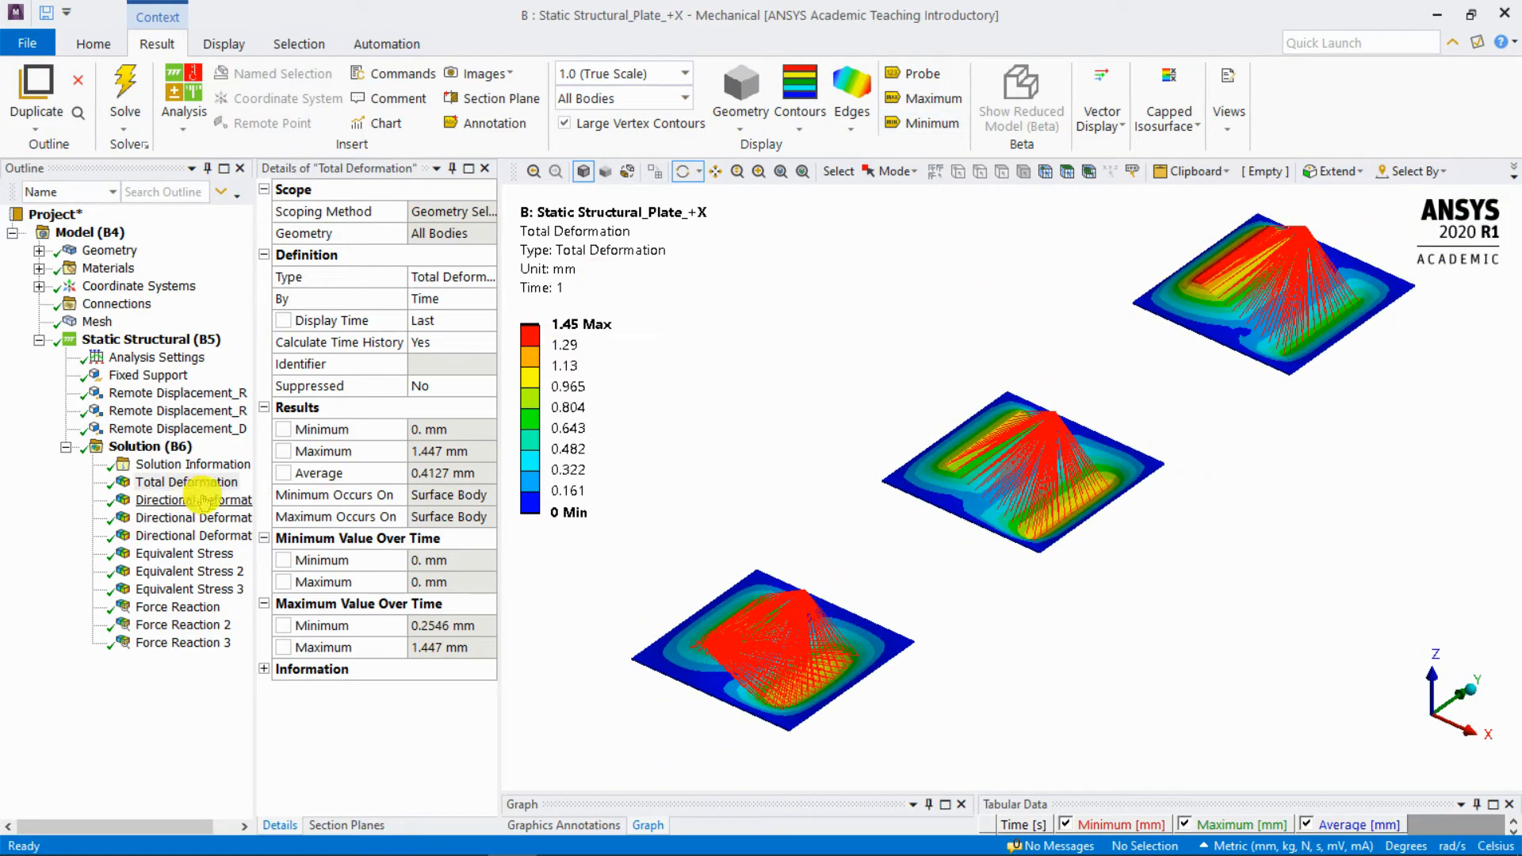
left_click(193, 465)
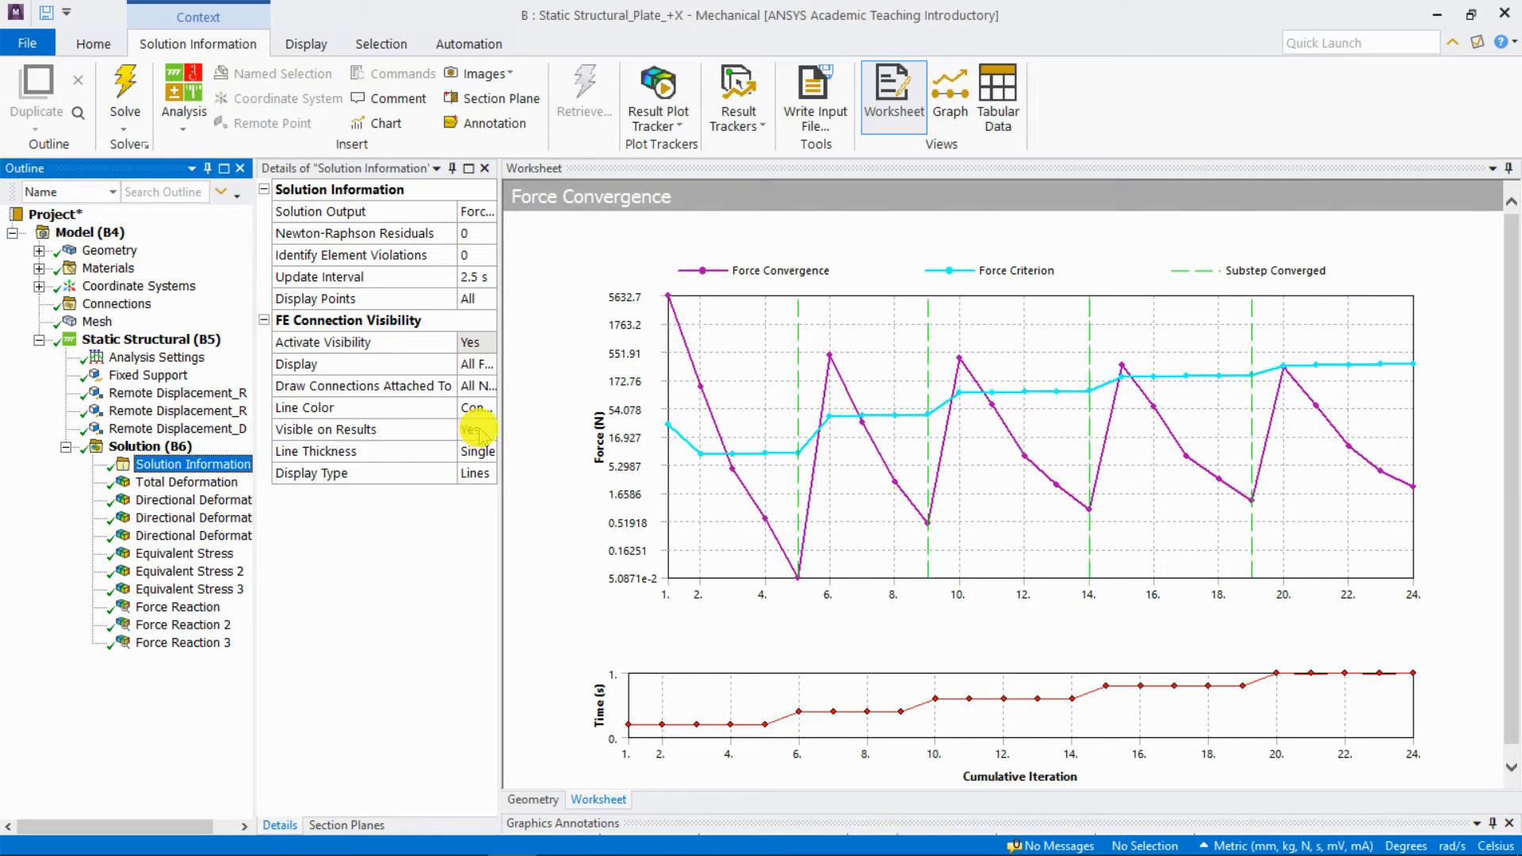
left_click(474, 429)
left_click(488, 429)
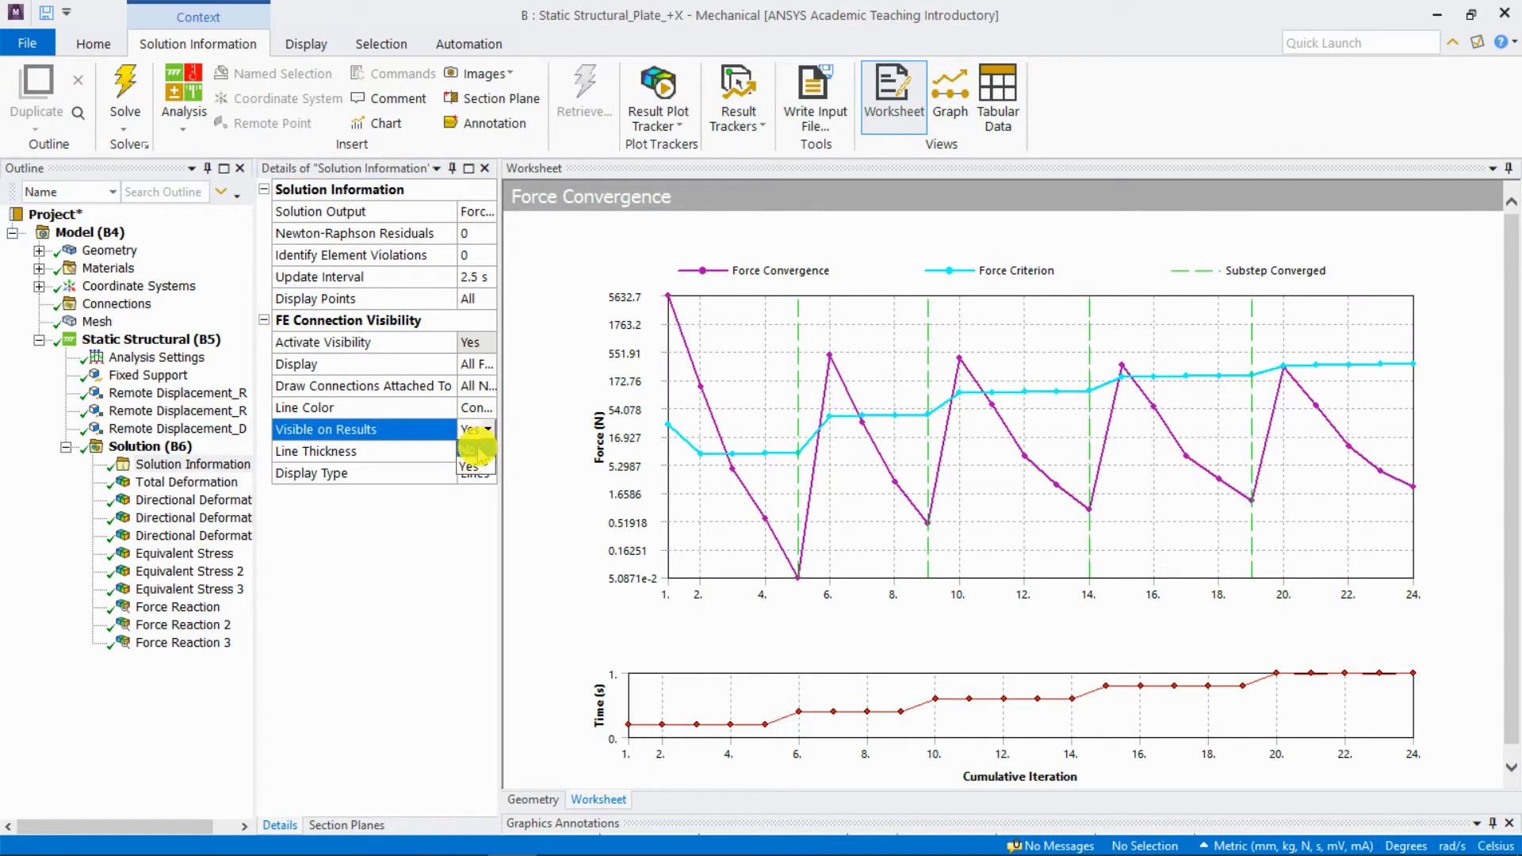
left_click(476, 451)
left_click(203, 485)
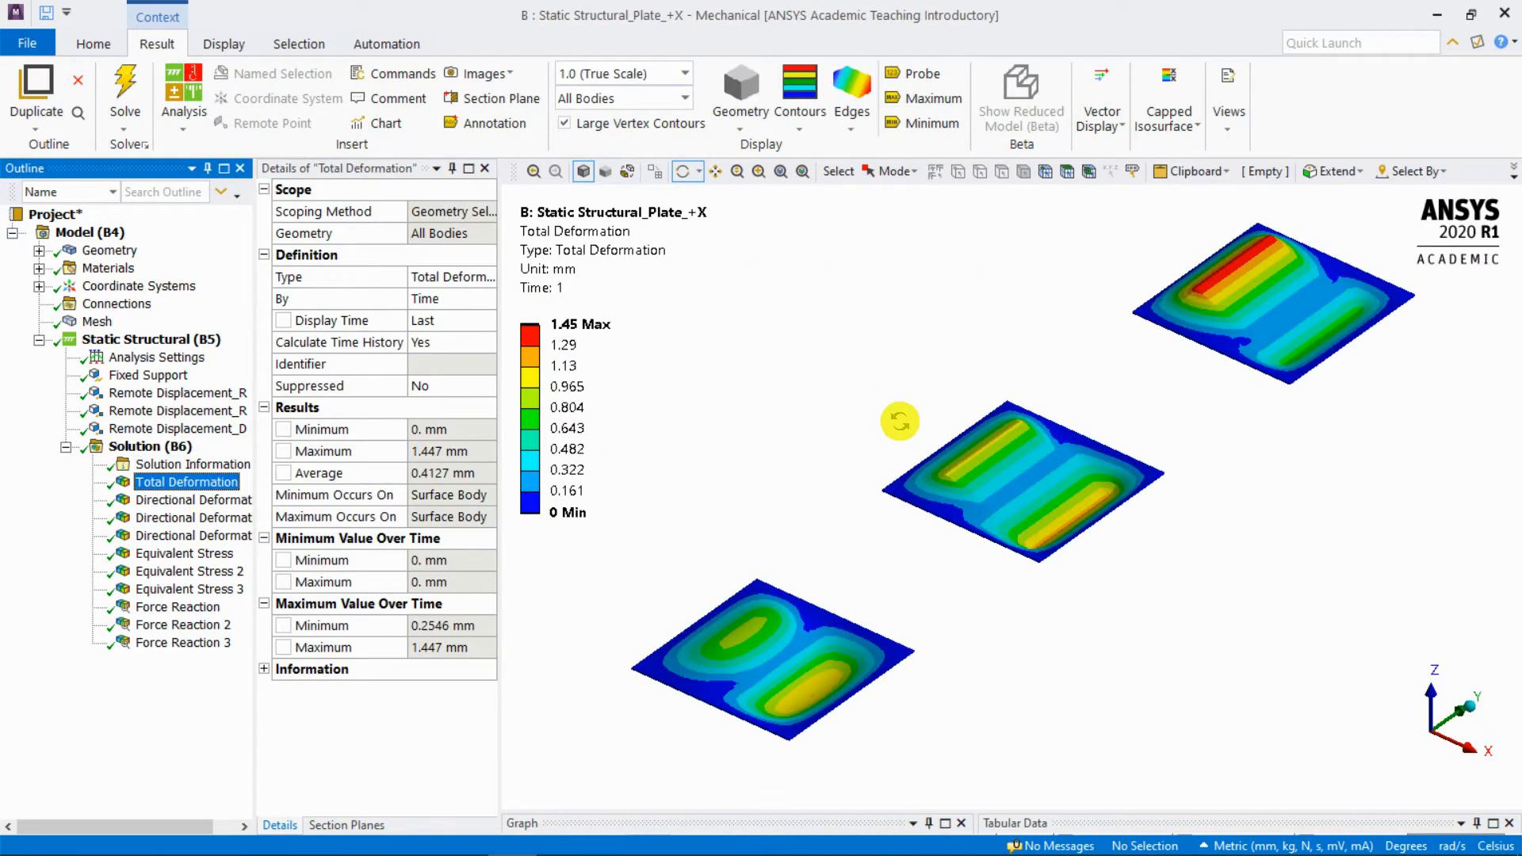
- Try the 3.7 (2x Auto) deformation scale on the total deformation result and settle on 1.8 (Auto Scale)
mouse_move(947, 414)
left_mouse_down()
mouse_move(927, 421)
mouse_move(944, 435)
left_mouse_up()
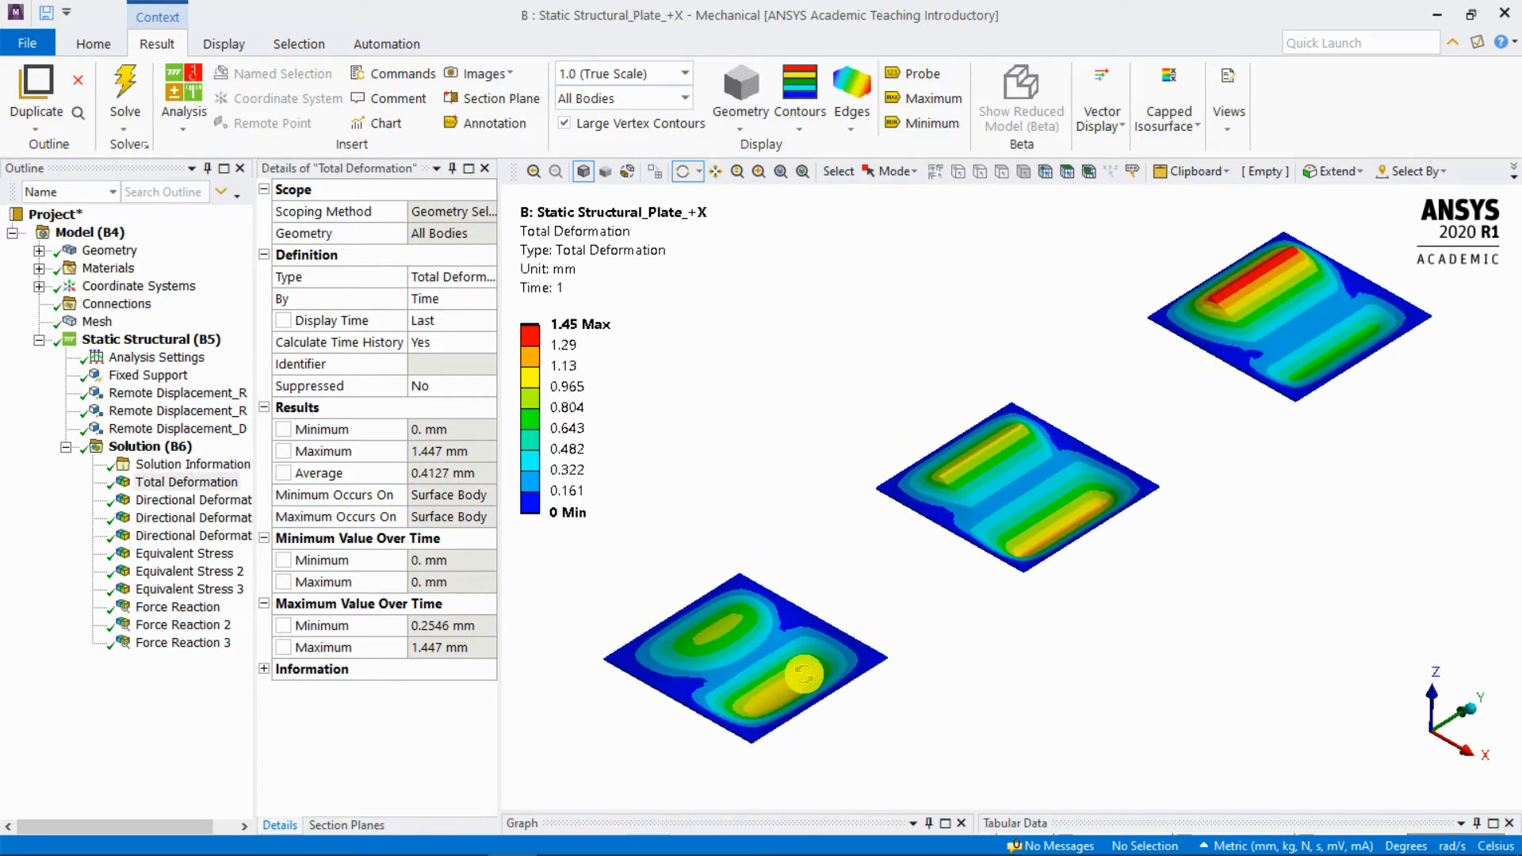
left_click_drag(764, 645, 790, 621)
left_click(686, 73)
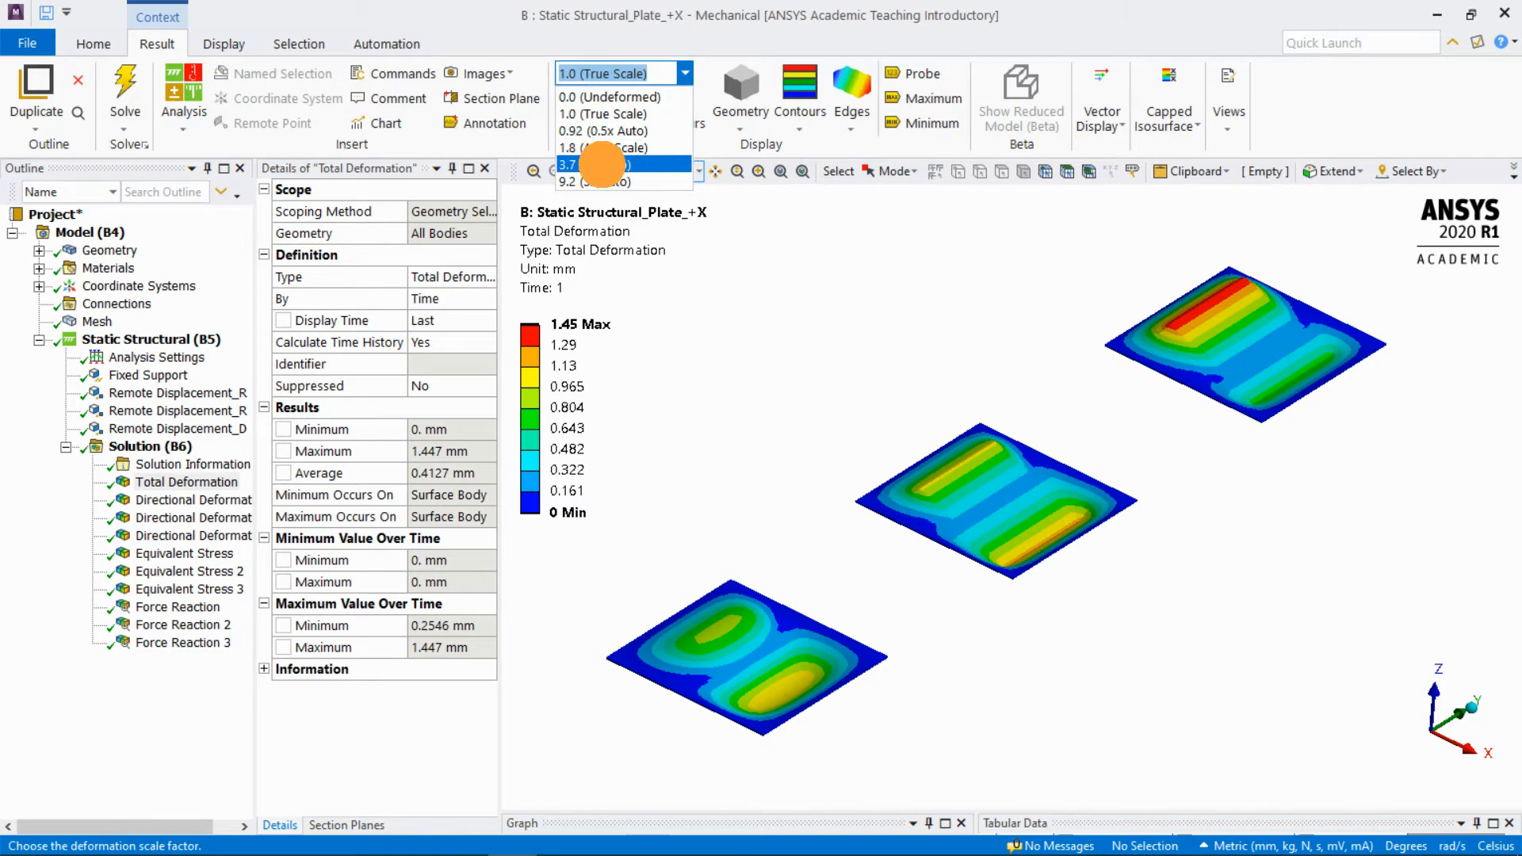
left_click(604, 164)
left_click(685, 75)
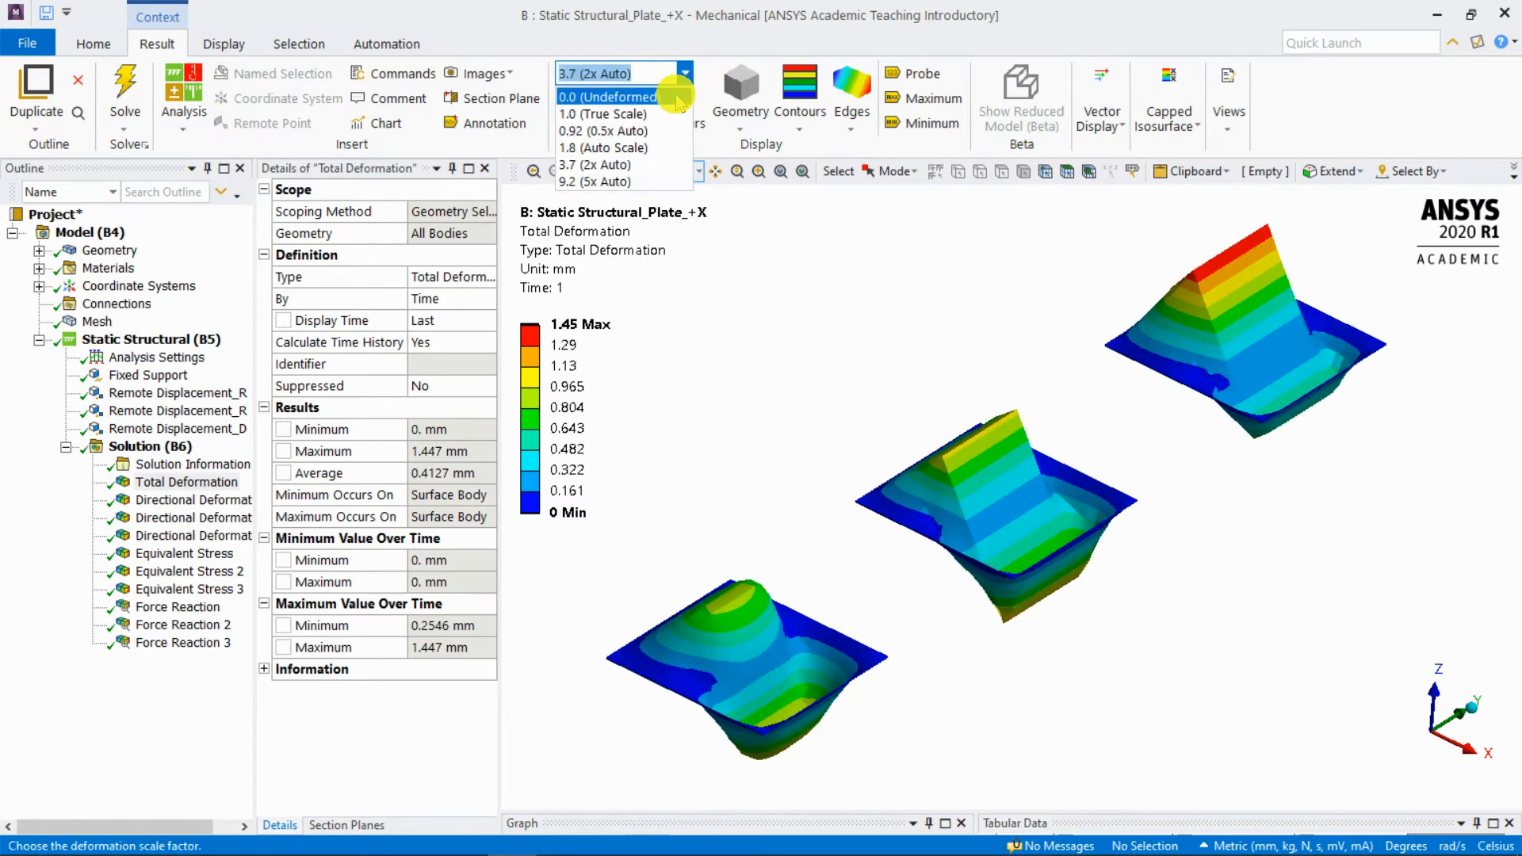
left_click(626, 147)
- Examine the deformed shape of each of the three plates up close and compare how their loaded inner faces deform
mouse_move(821, 519)
left_mouse_down()
mouse_move(890, 516)
mouse_move(982, 441)
mouse_move(1002, 445)
mouse_move(995, 470)
left_mouse_up()
right_click_drag(829, 672, 992, 452)
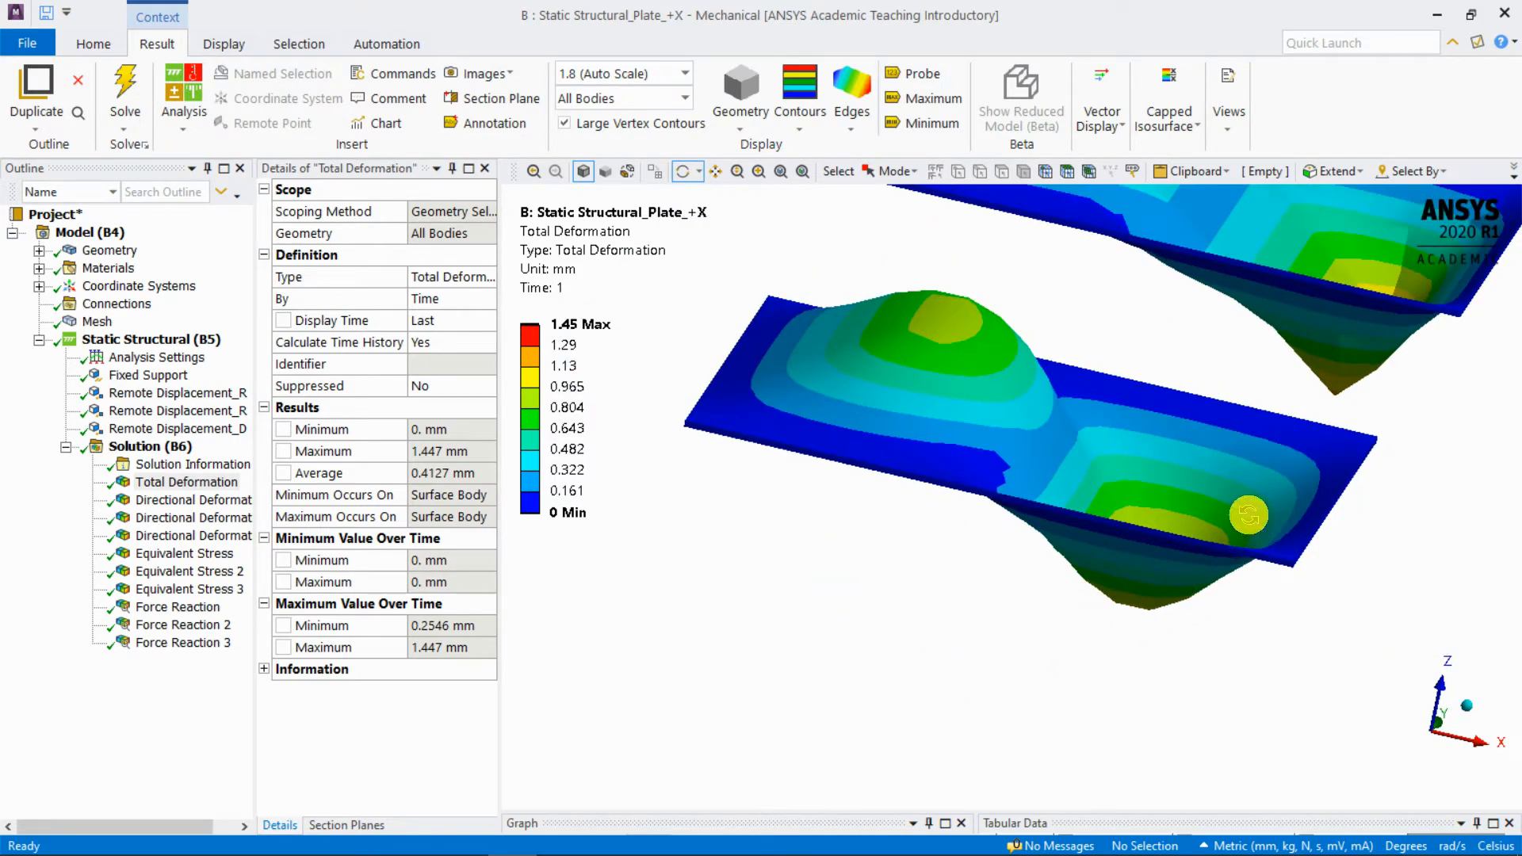
left_click_drag(1019, 299, 951, 466)
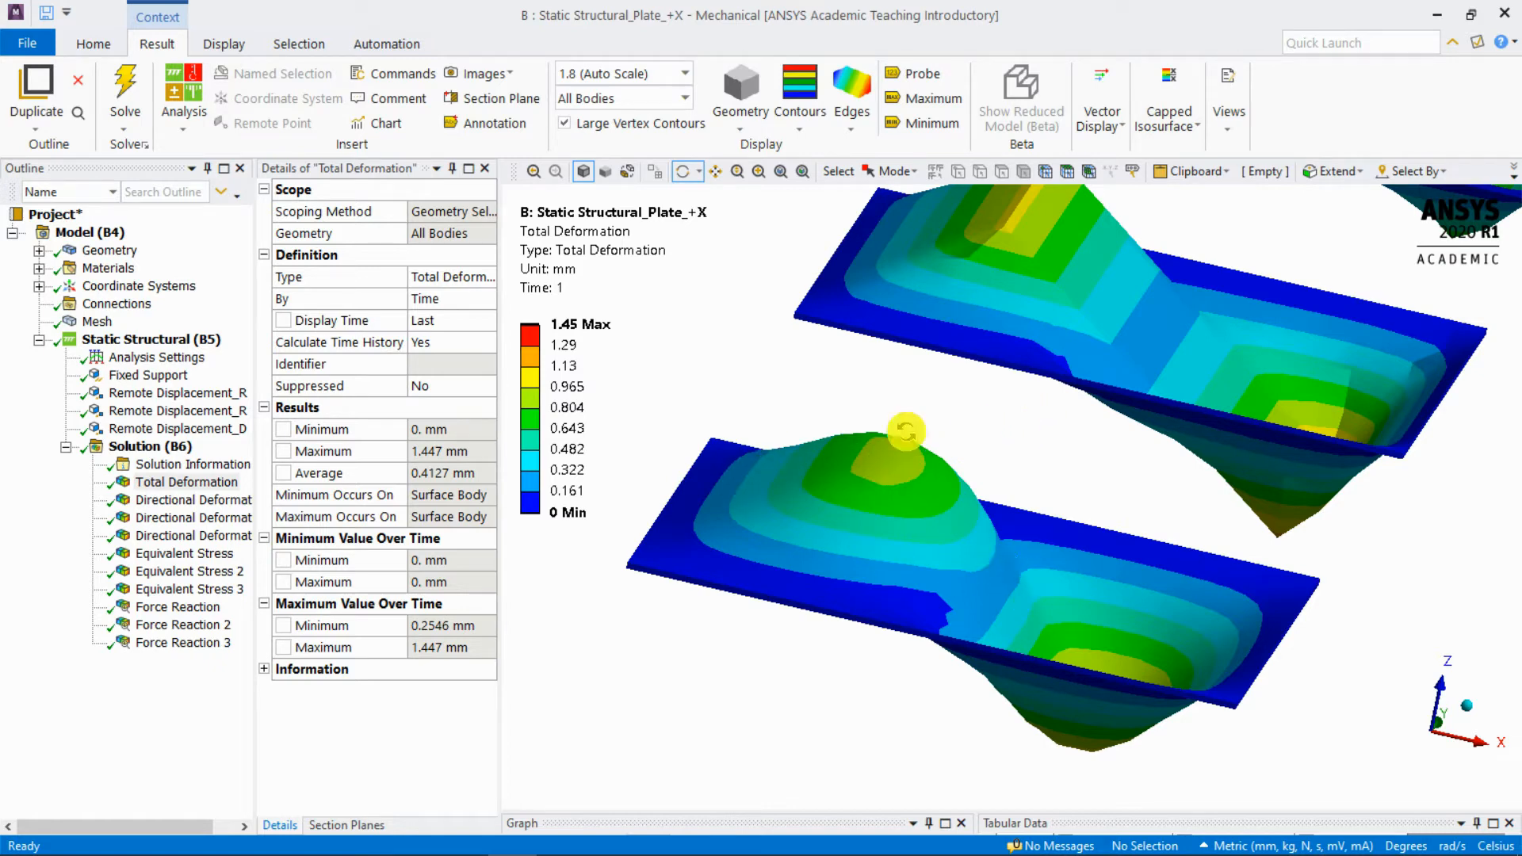
left_click_drag(1107, 422, 983, 441)
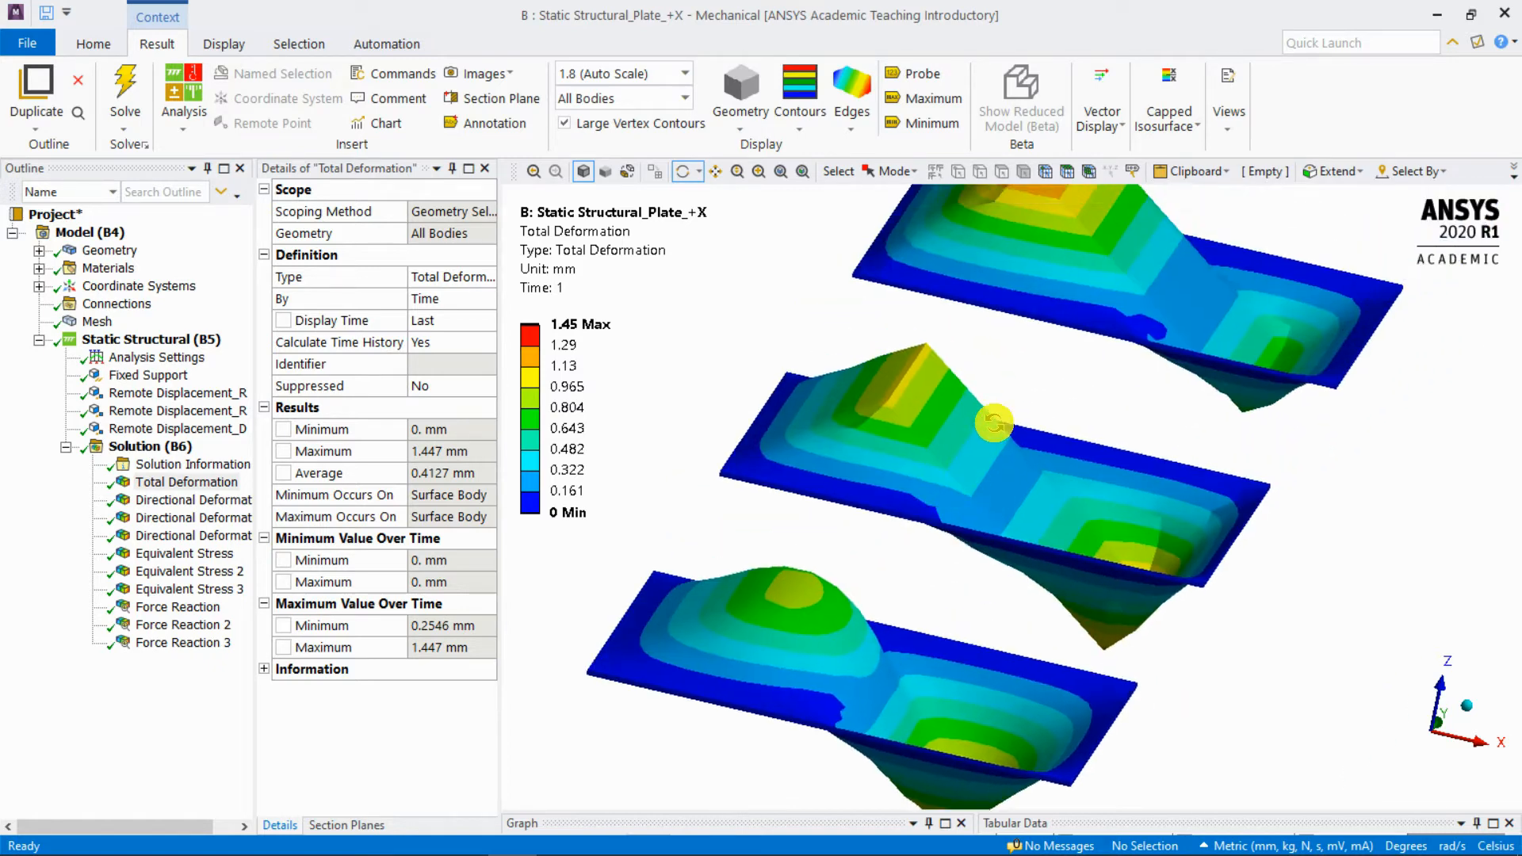
scroll(983, 441, "up", 3)
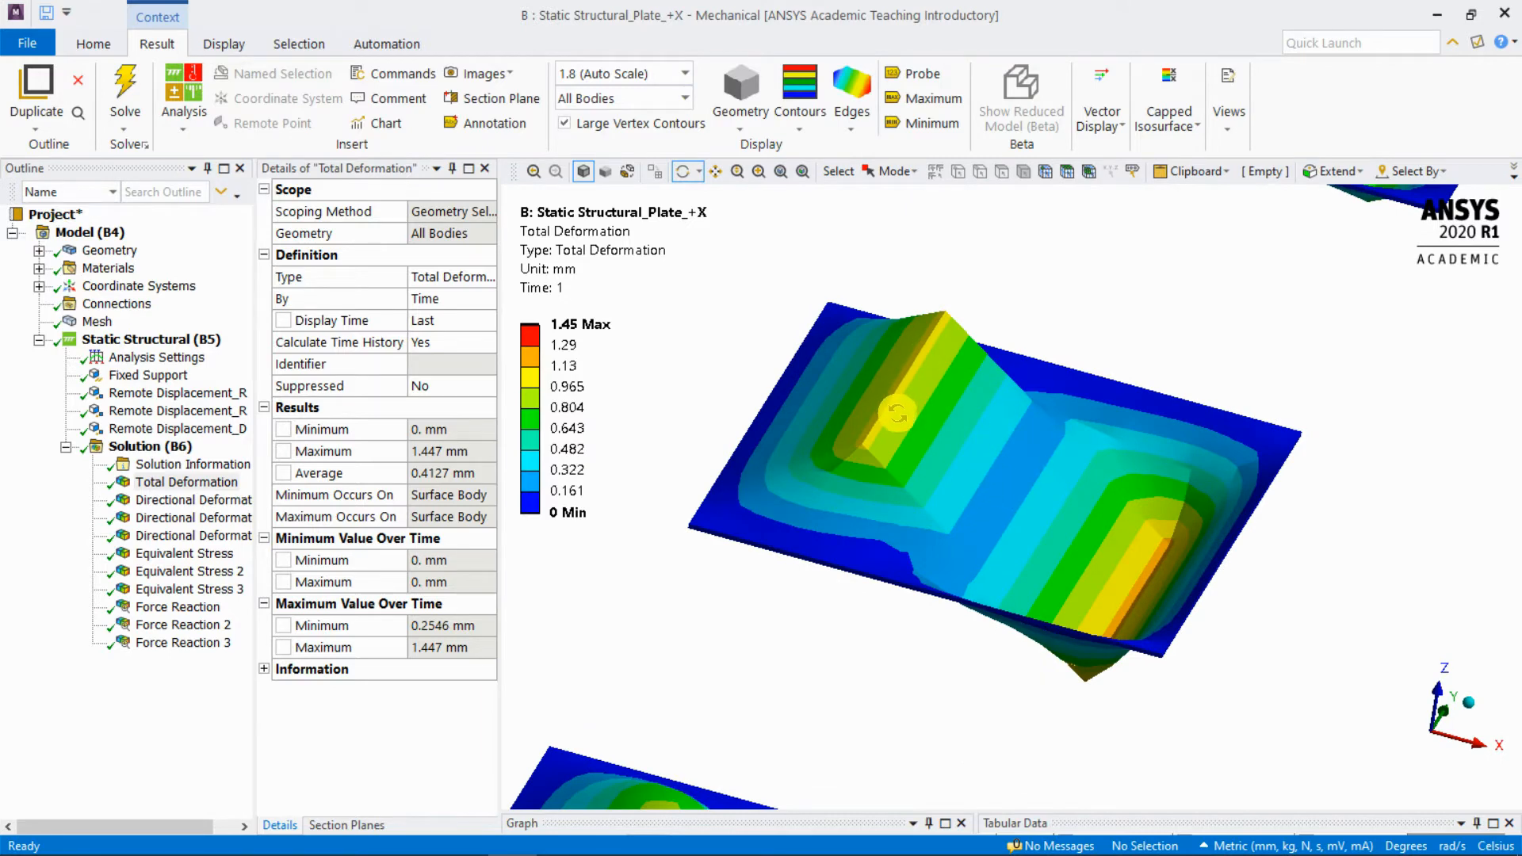
left_click_drag(1000, 491, 979, 416)
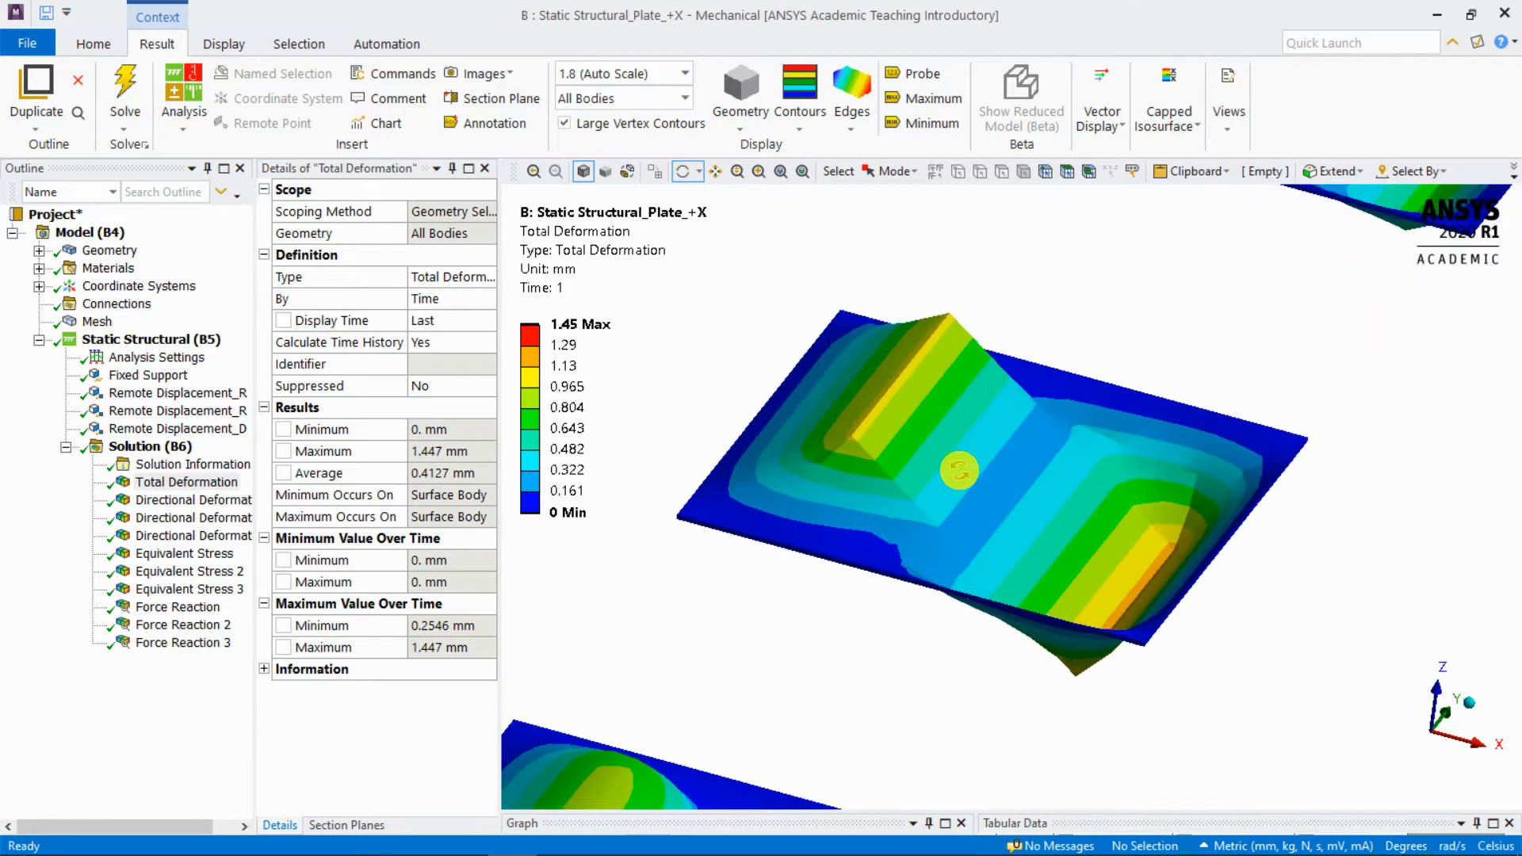
left_click_drag(909, 400, 928, 376)
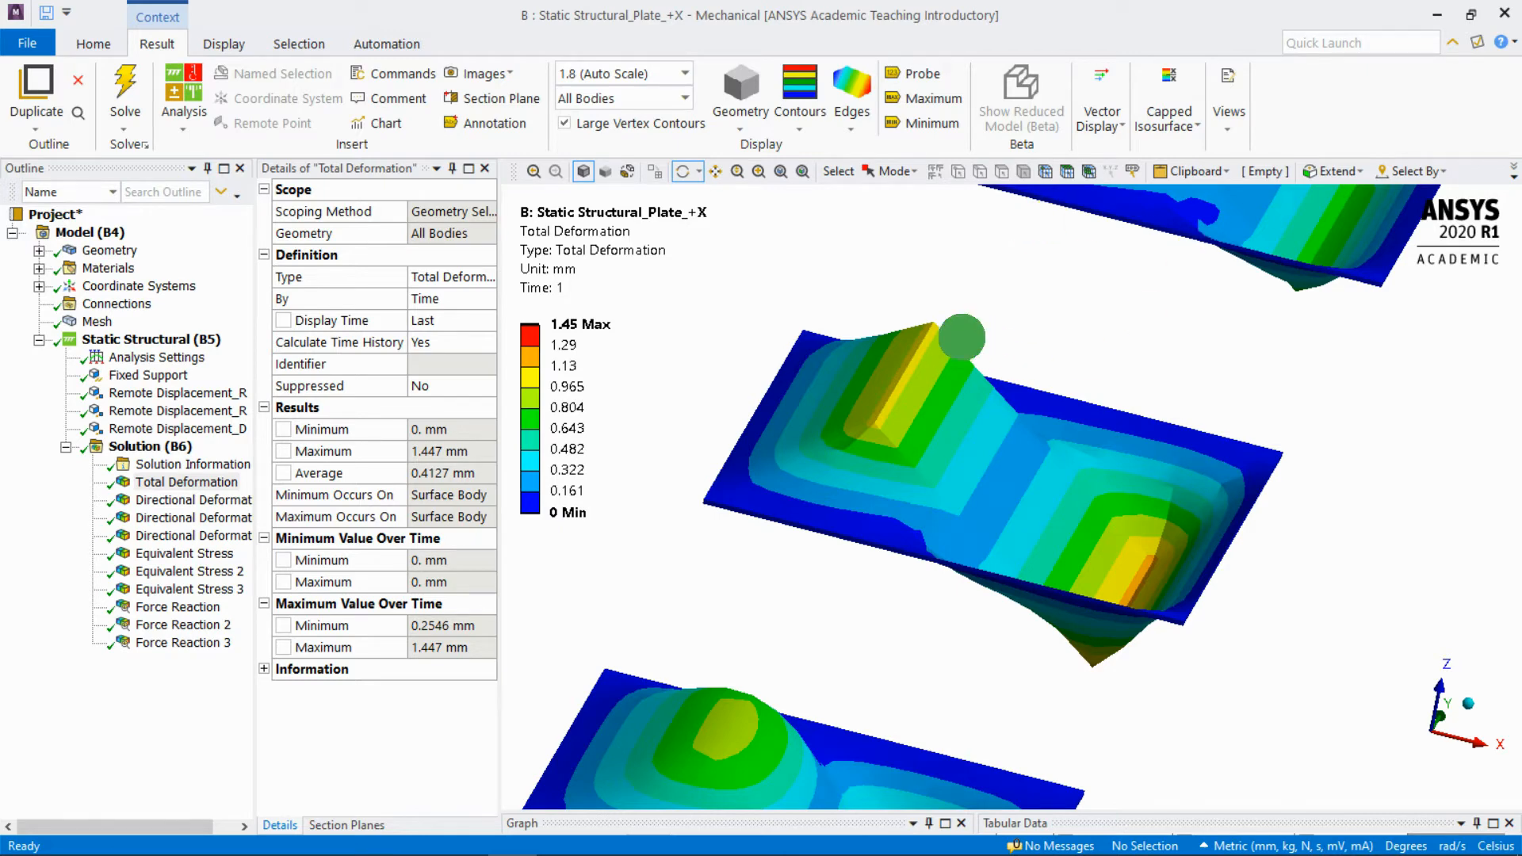
left_click_drag(961, 339, 910, 539)
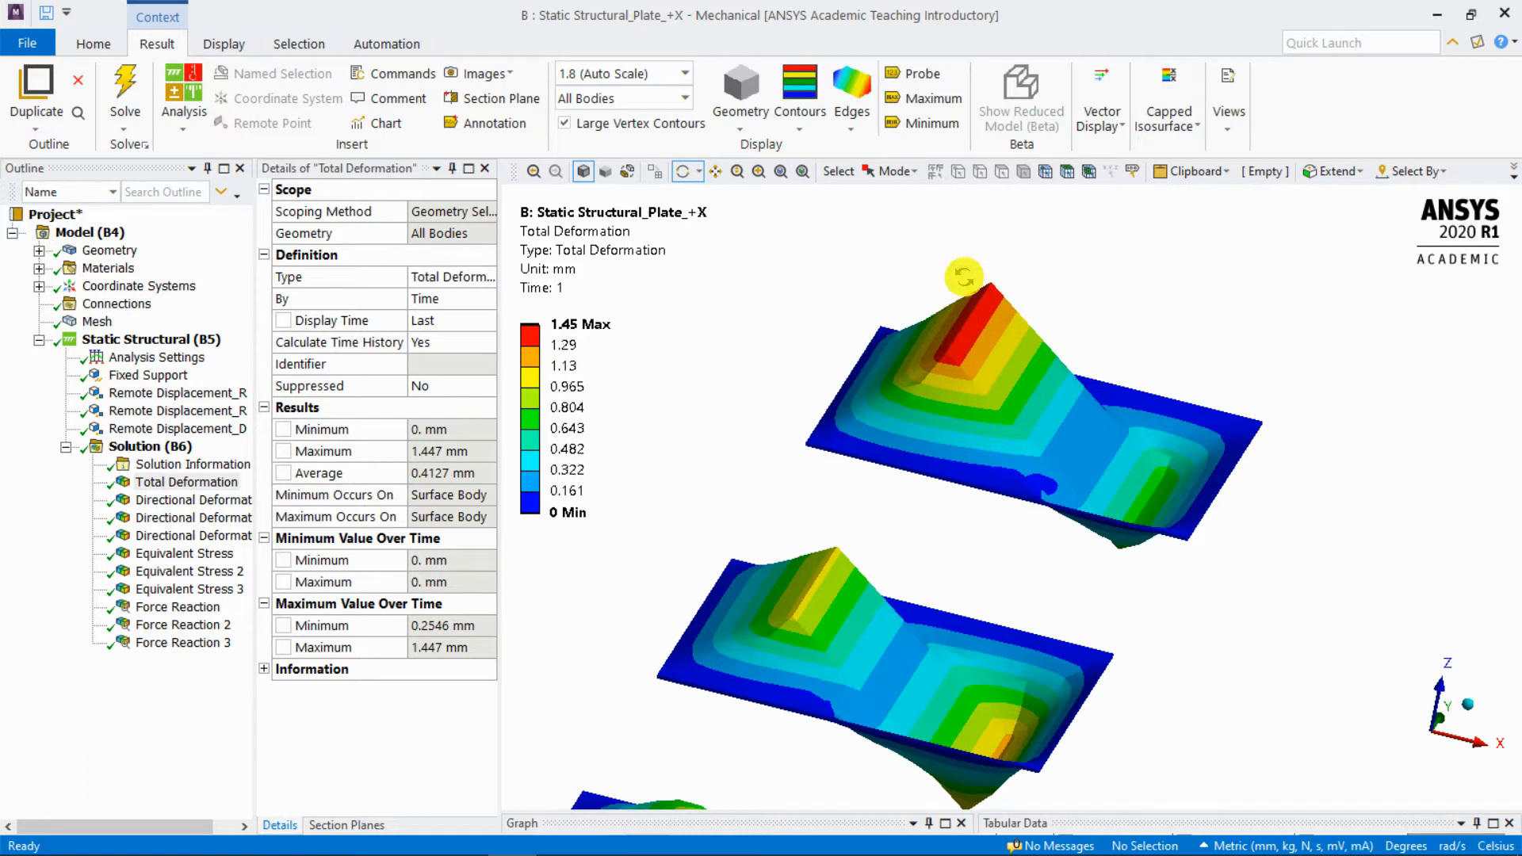
left_click_drag(984, 322, 1011, 287)
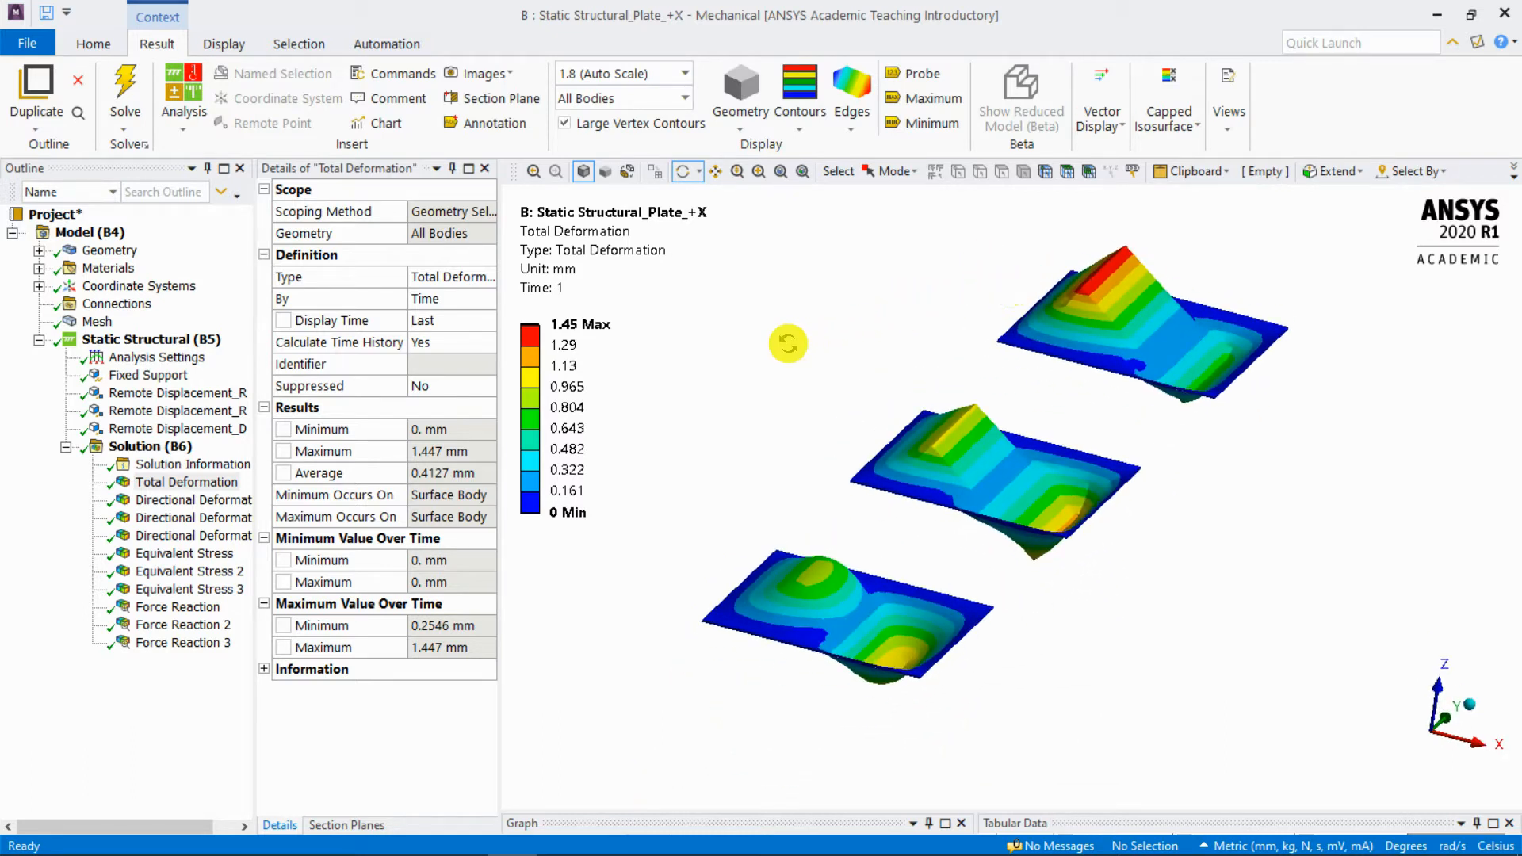
- Show the FE connections on results again by setting Visible on Results to Yes, and display the total deformation
left_click(199, 463)
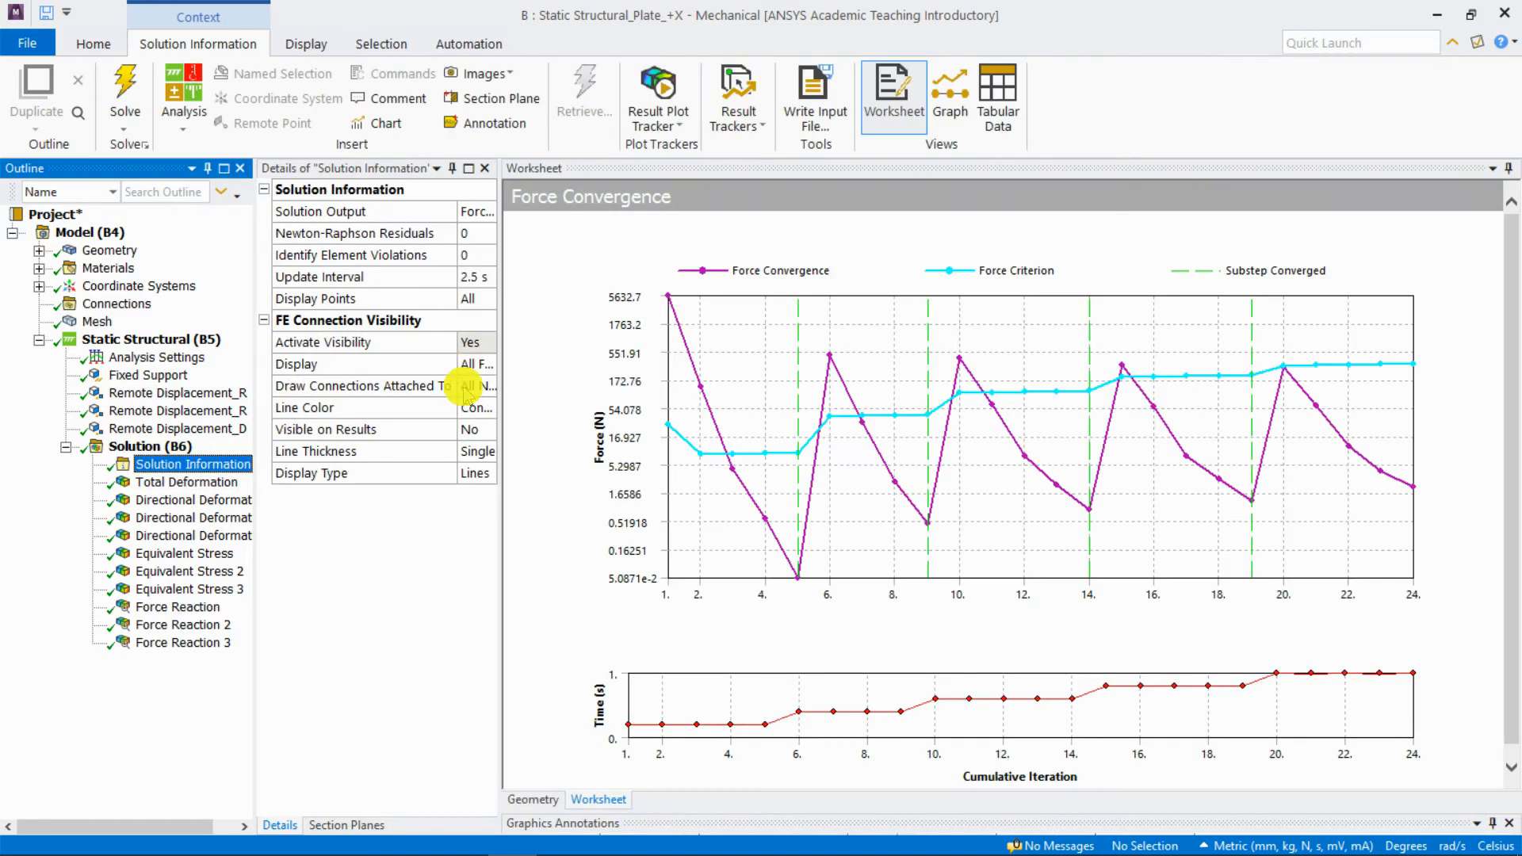
left_click(480, 429)
left_click_drag(501, 432, 492, 434)
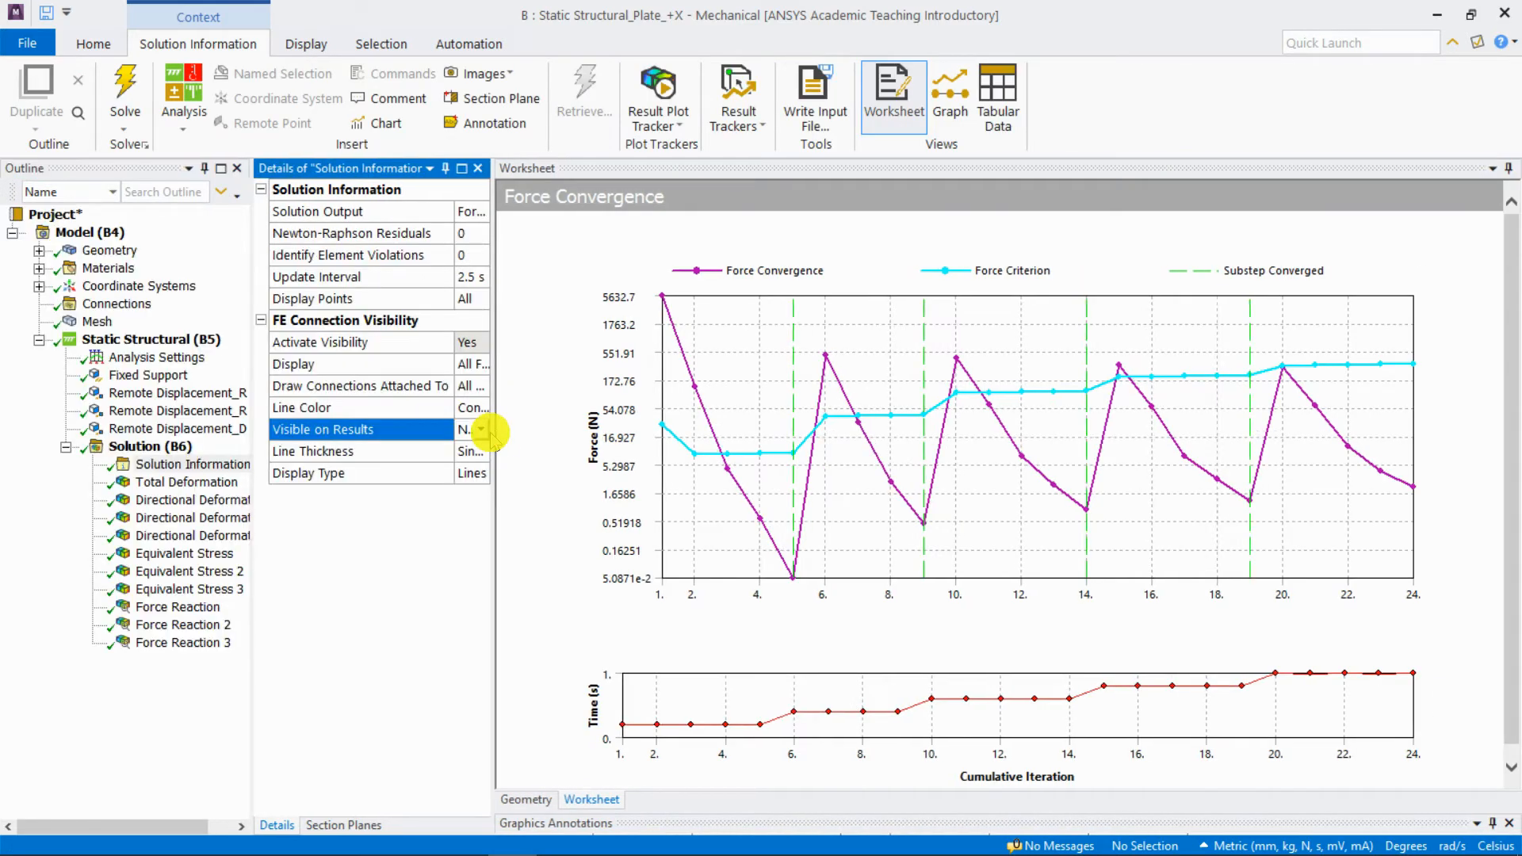
left_click(475, 430)
left_click(471, 469)
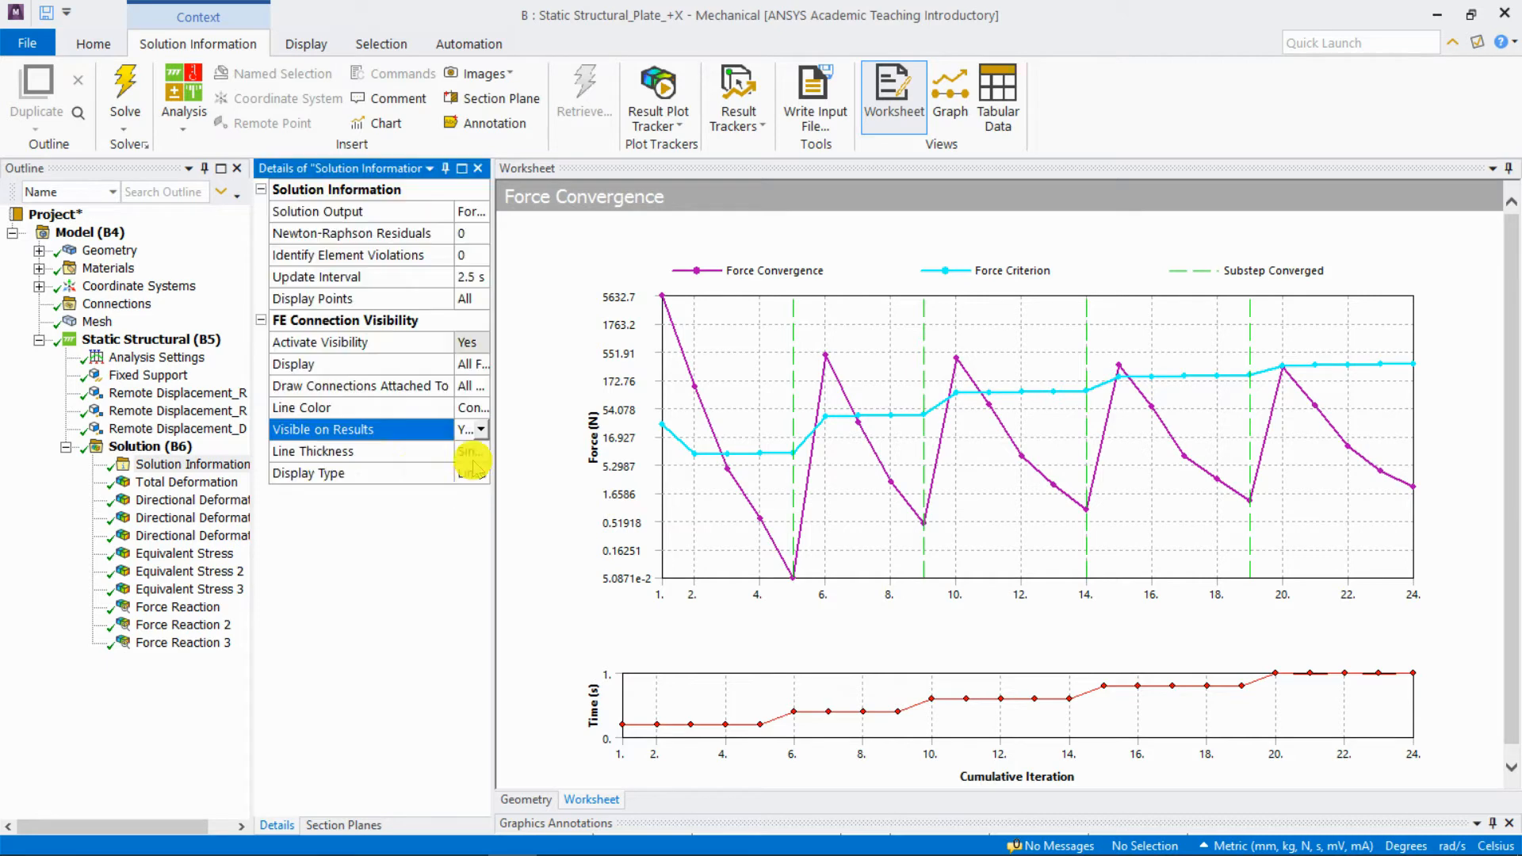
left_click(218, 483)
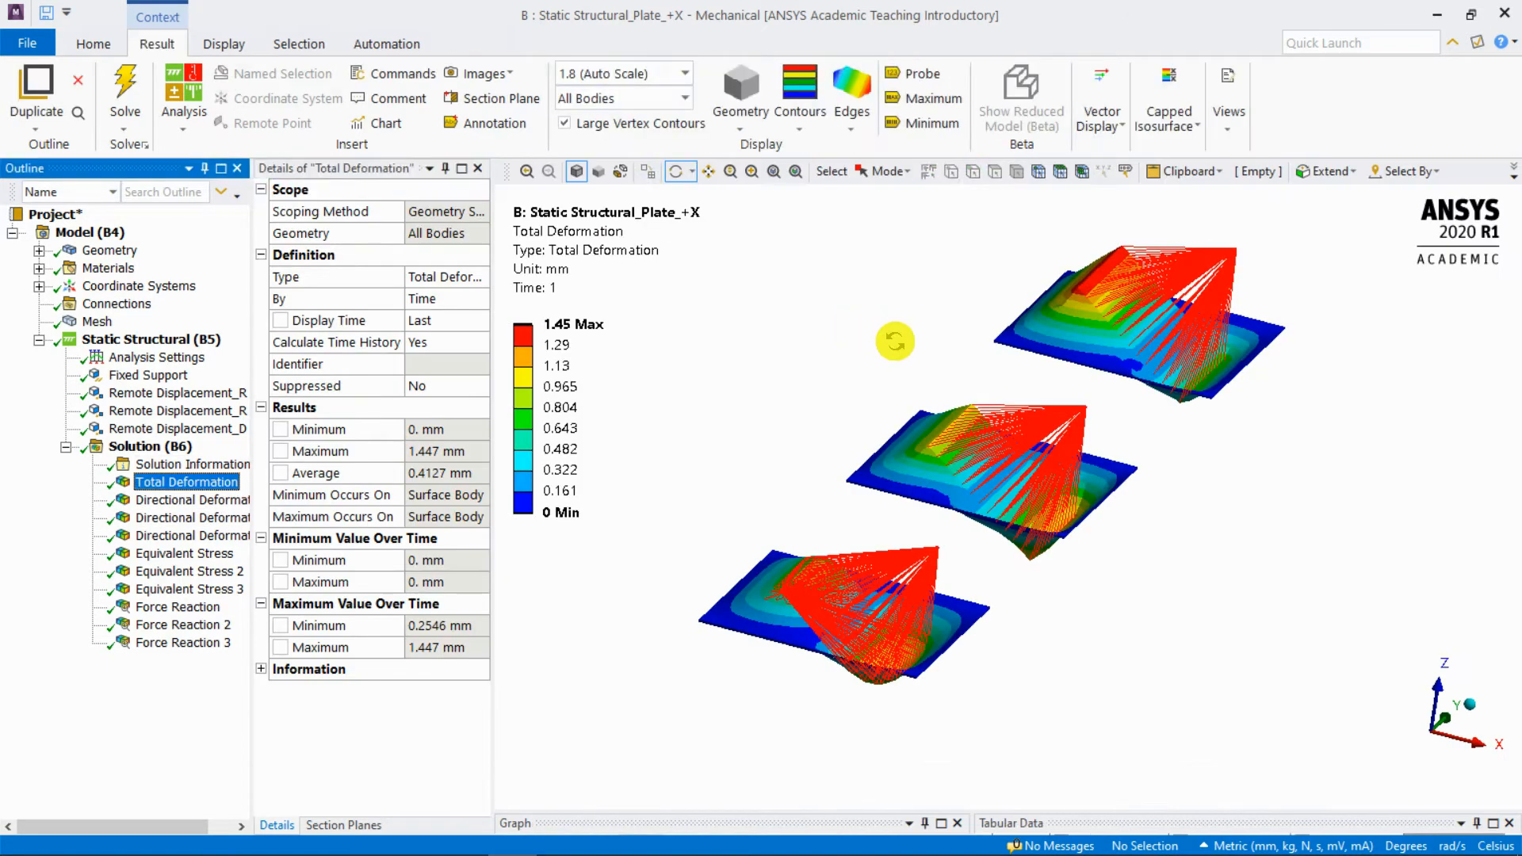
- Compare the connection lines' apex points on the three deformed plates along the Y axis, and check the first remote displacement's definition
left_click(1418, 741)
right_click_drag(1149, 298, 902, 498)
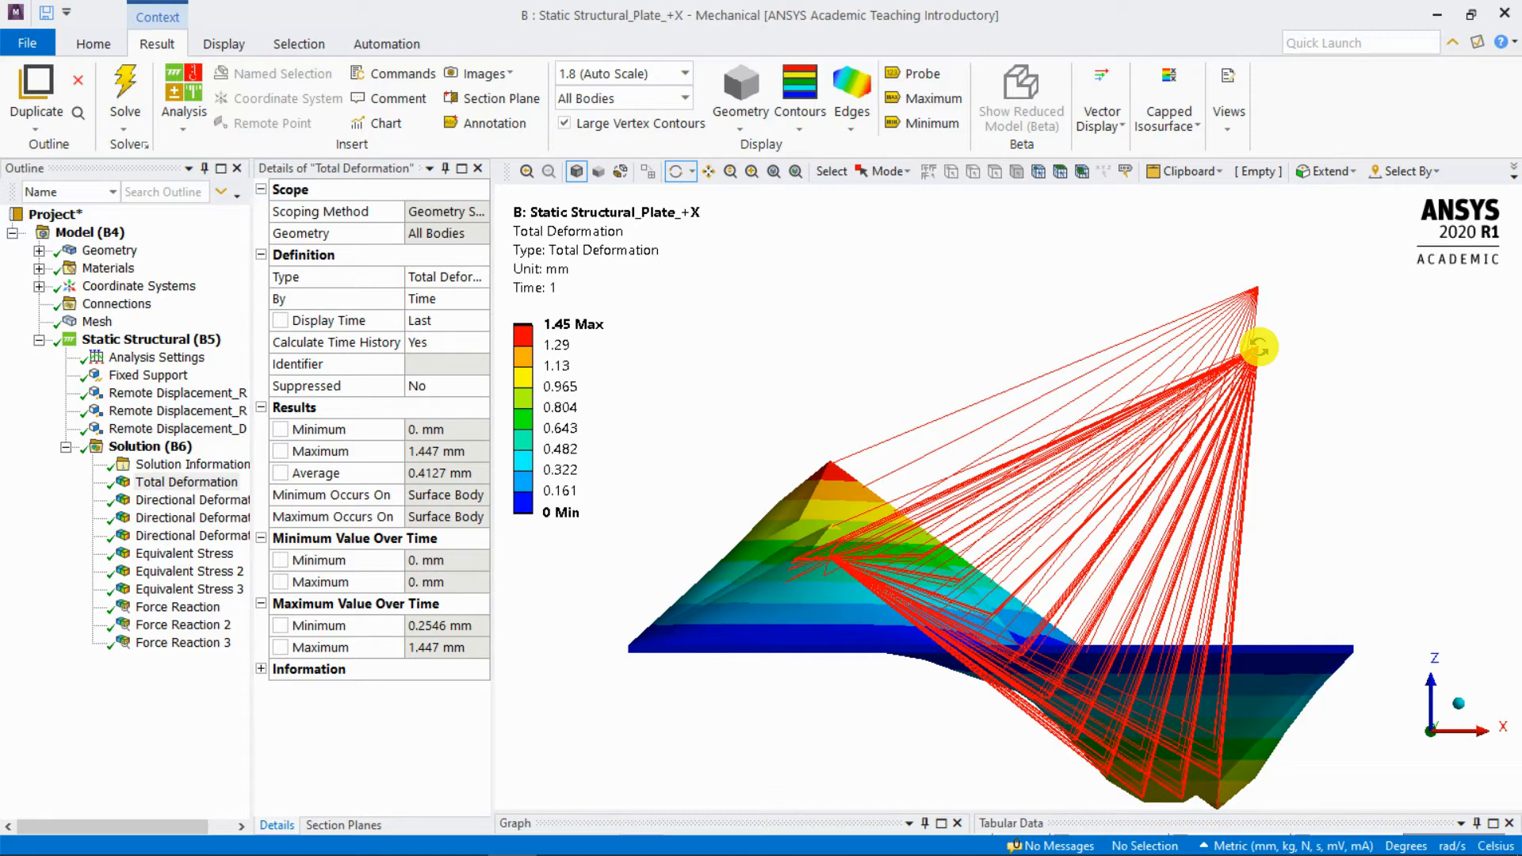
left_click_drag(1252, 347, 1256, 346)
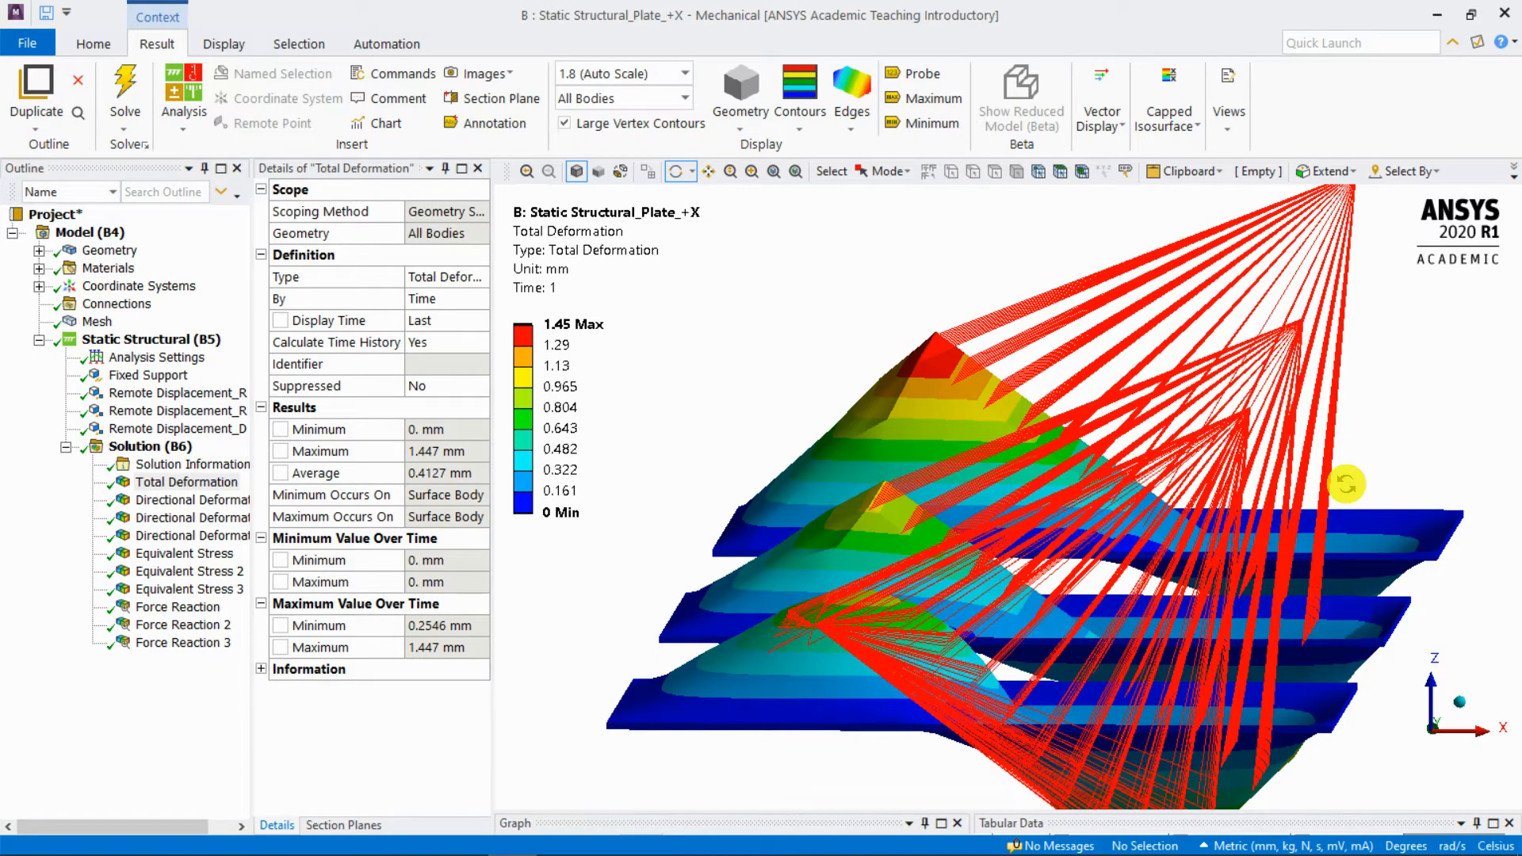
left_click(1423, 743)
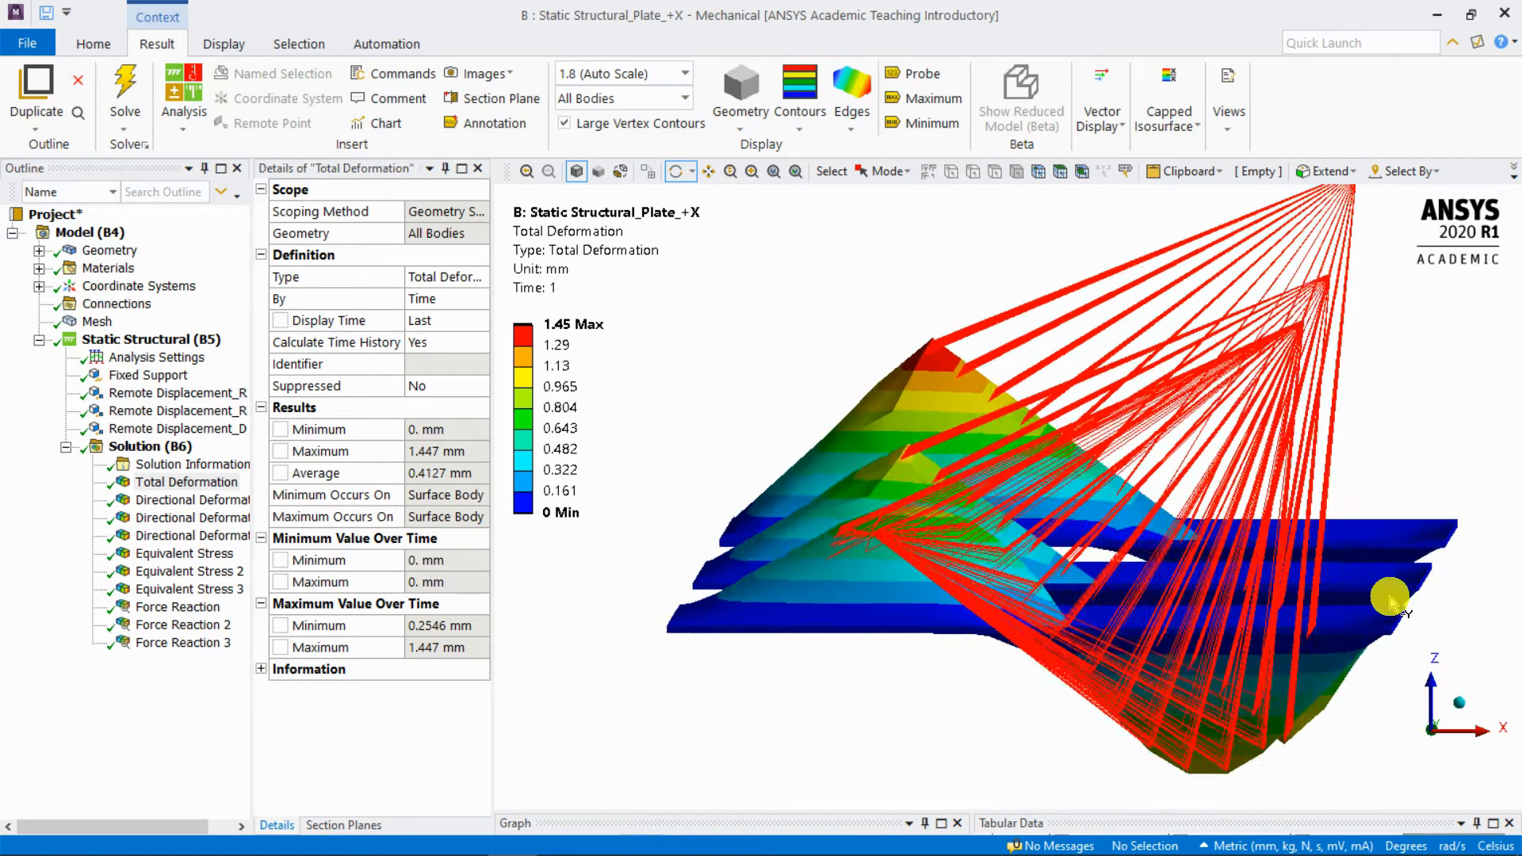
left_click_drag(1347, 223, 1242, 282)
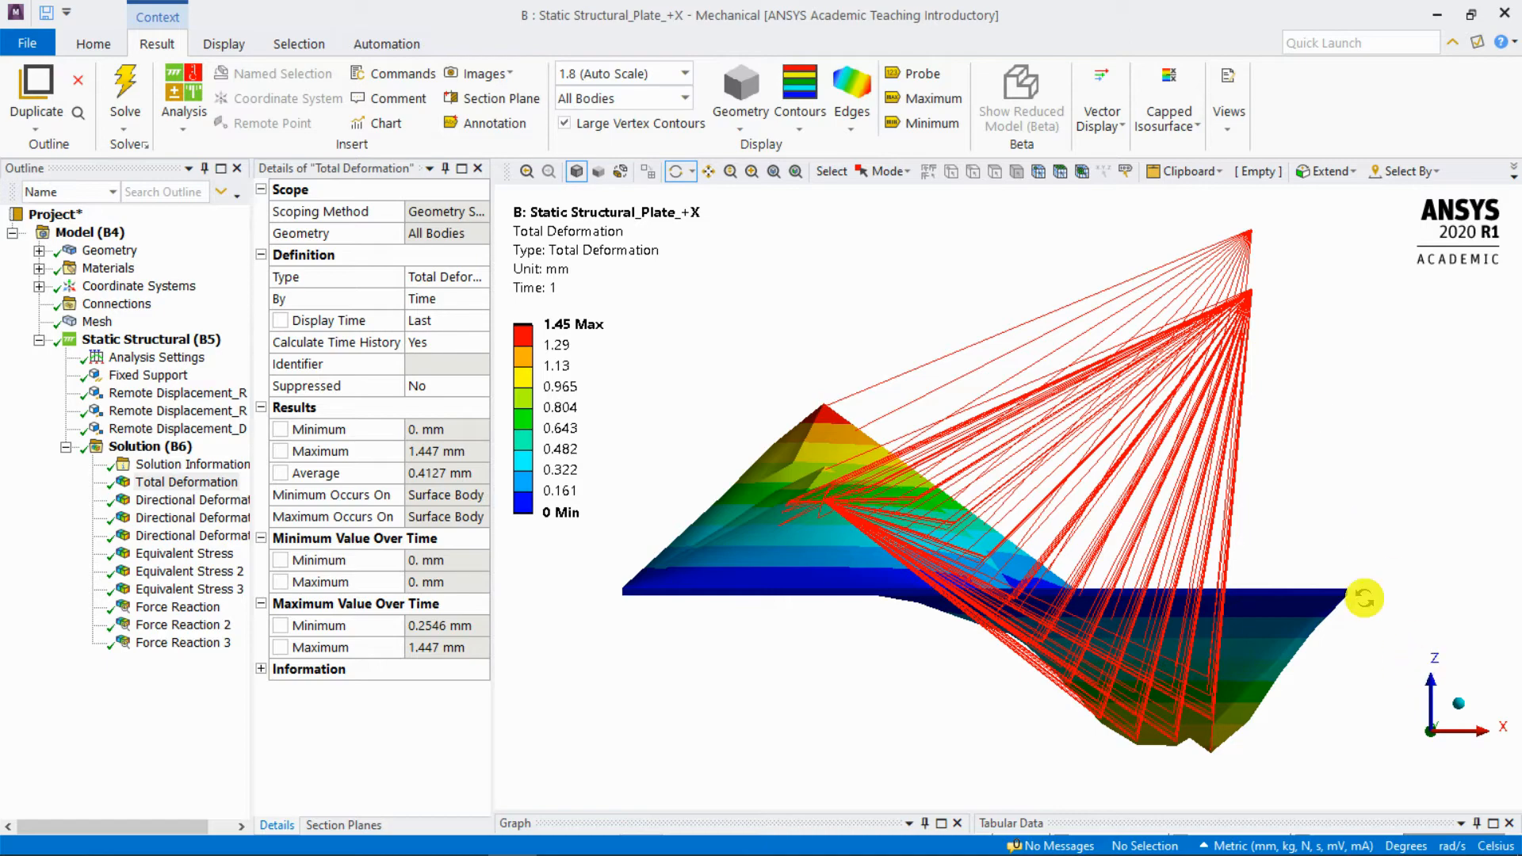
left_click_drag(1199, 299, 1165, 333)
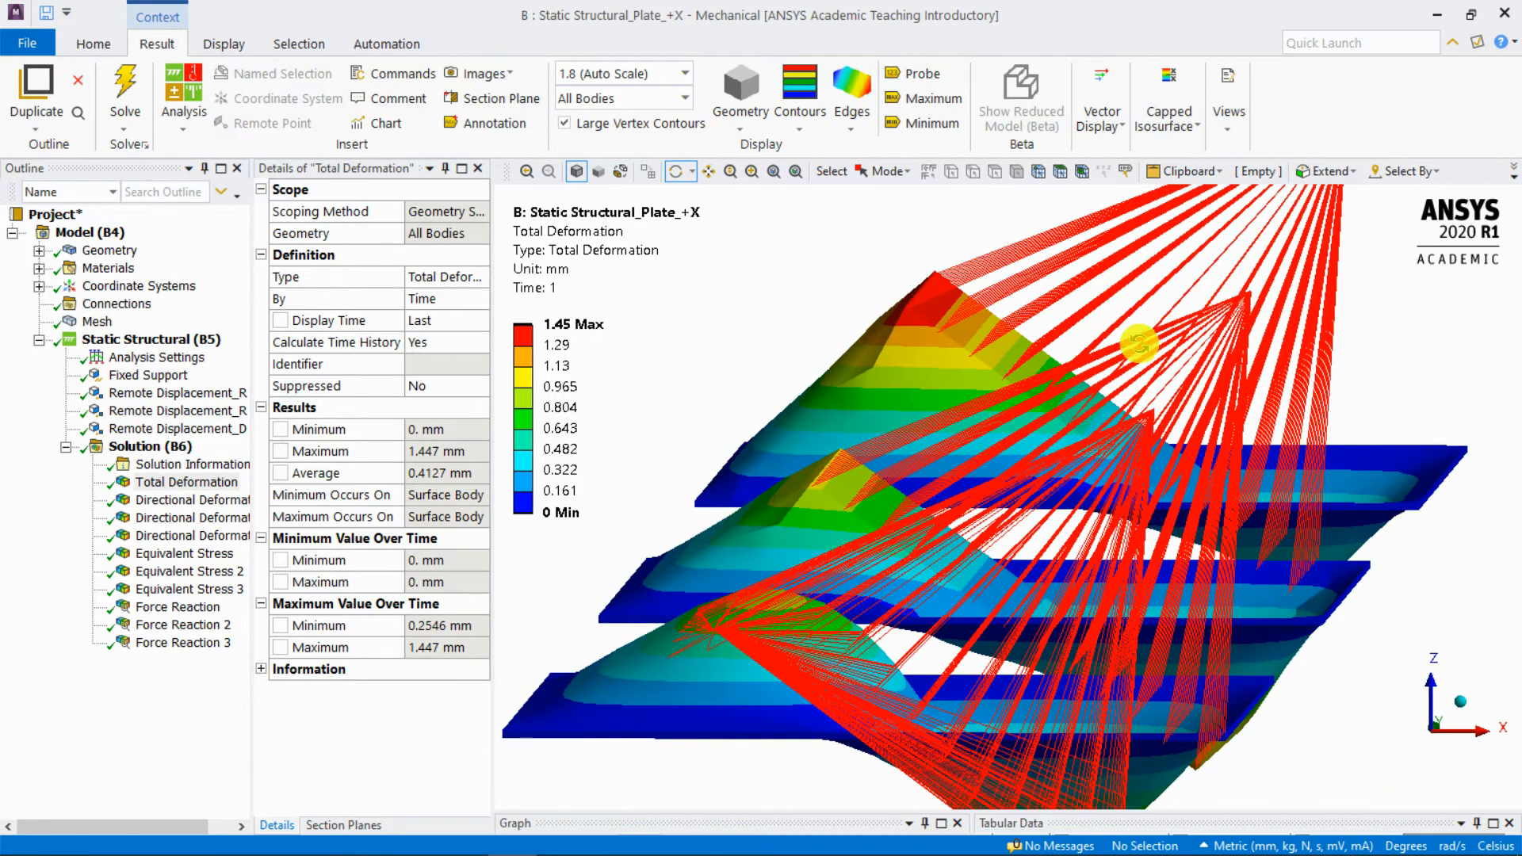
left_click(1425, 739)
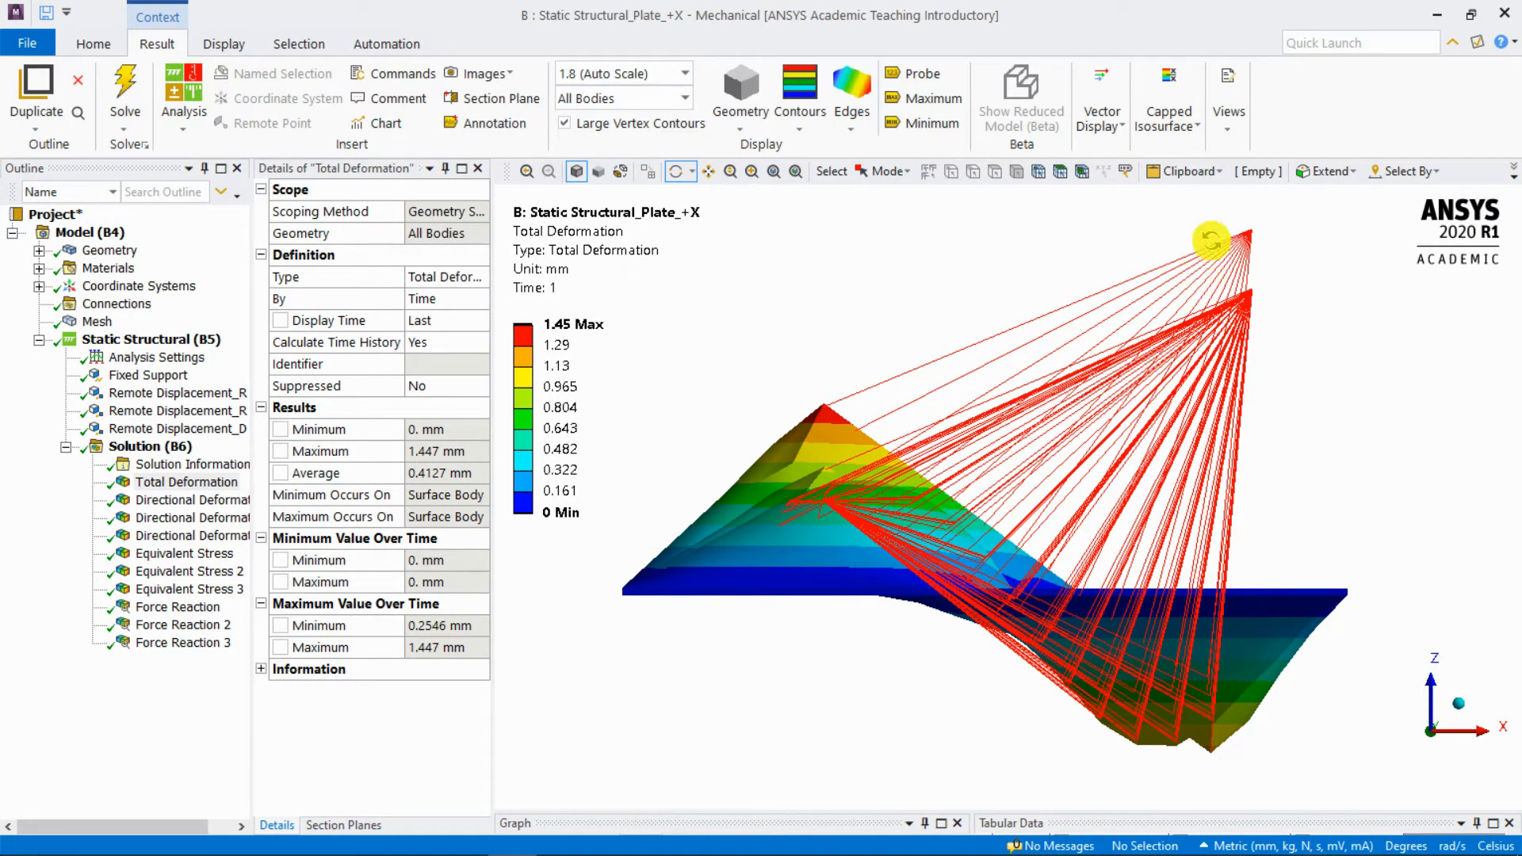
left_click(212, 394)
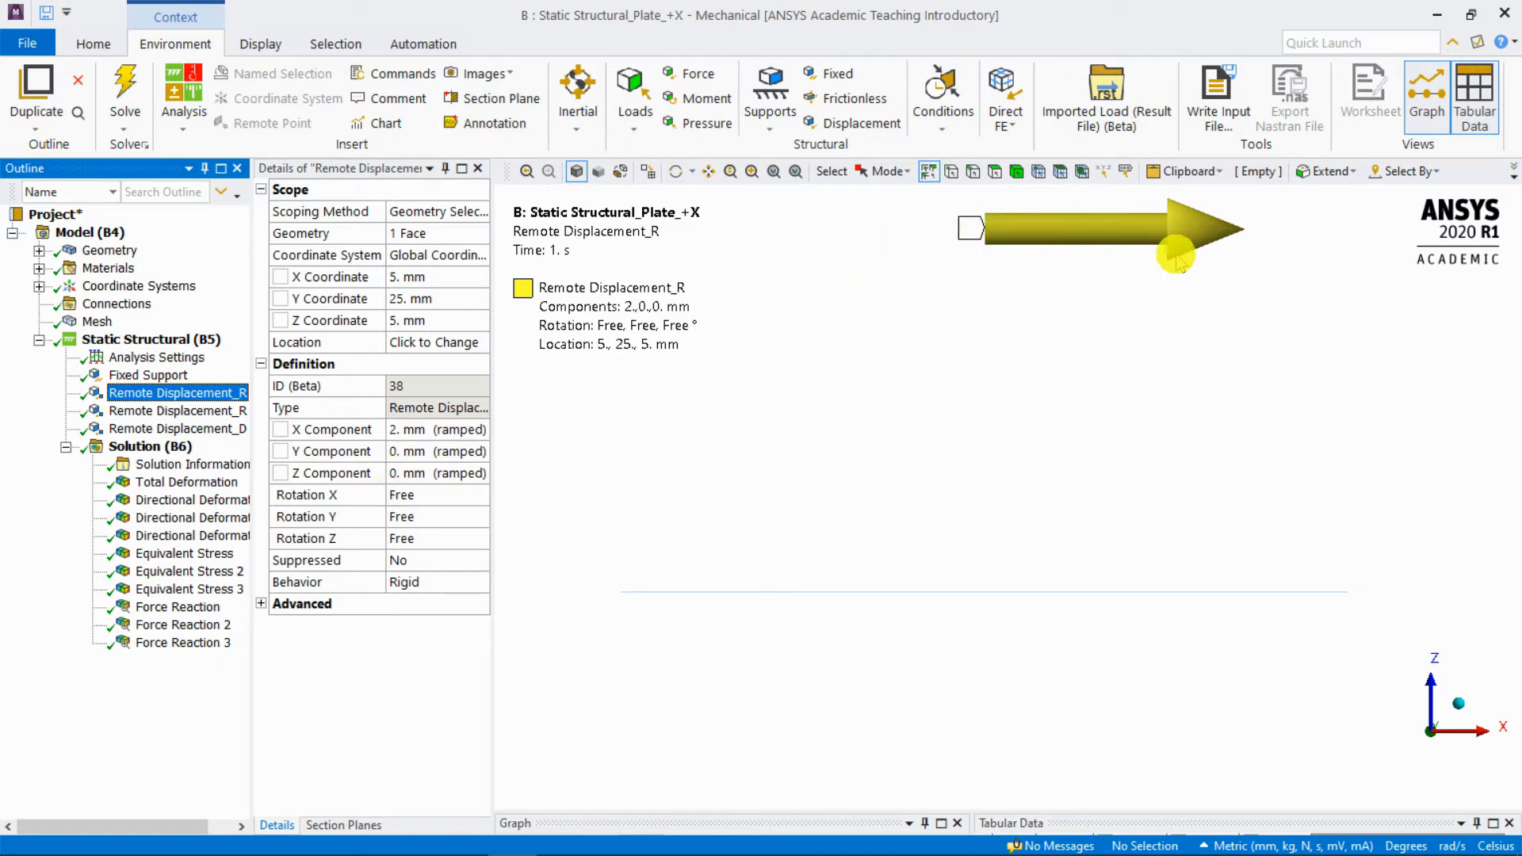
- Check the second remote displacement's definition, and compare the connection lines on the three plates in the total deformation result
left_click(226, 410)
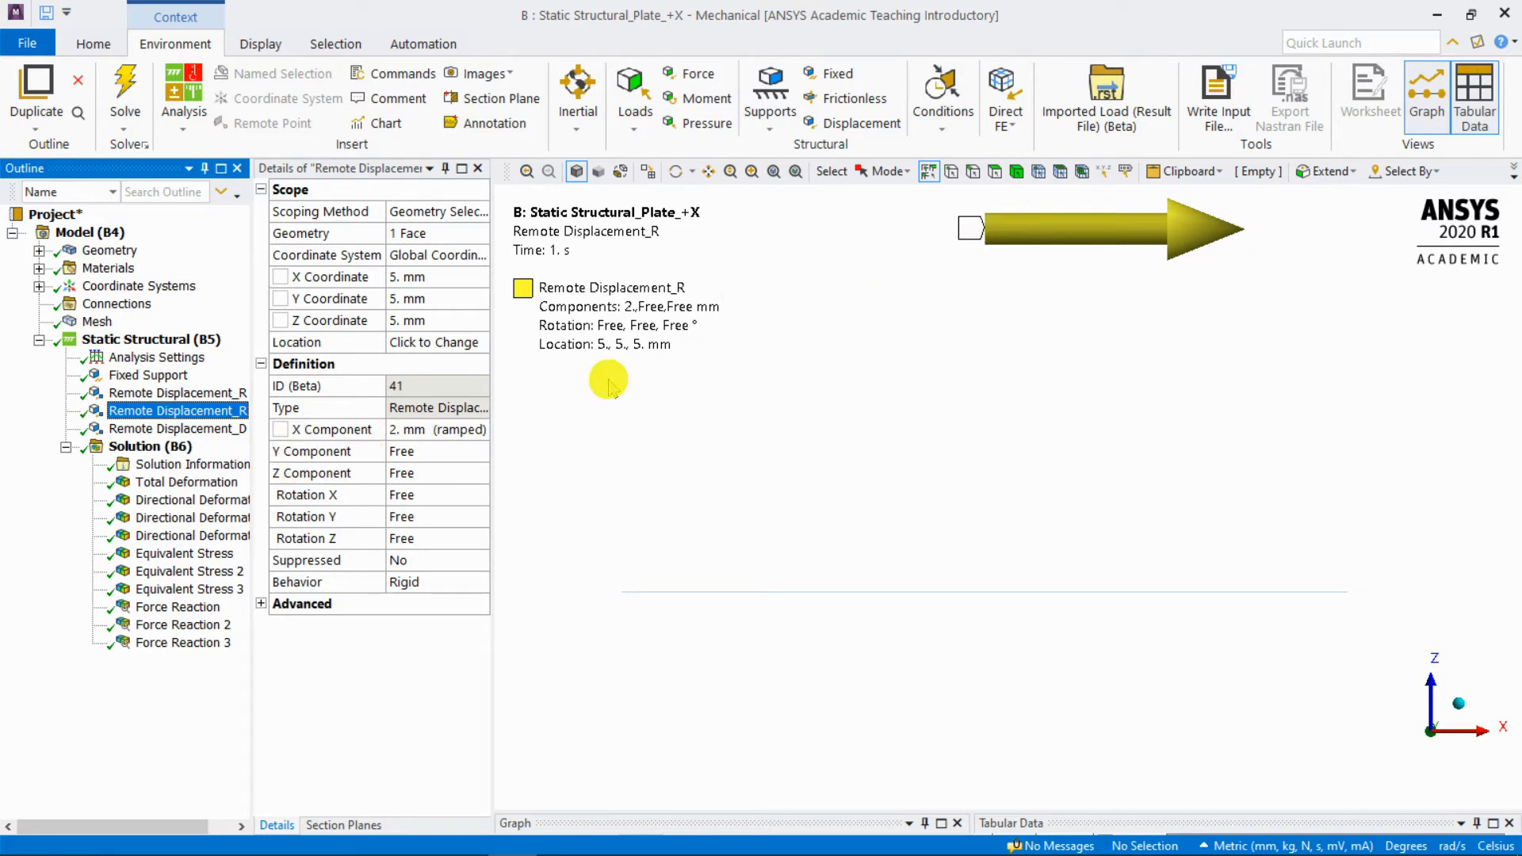
left_click(210, 482)
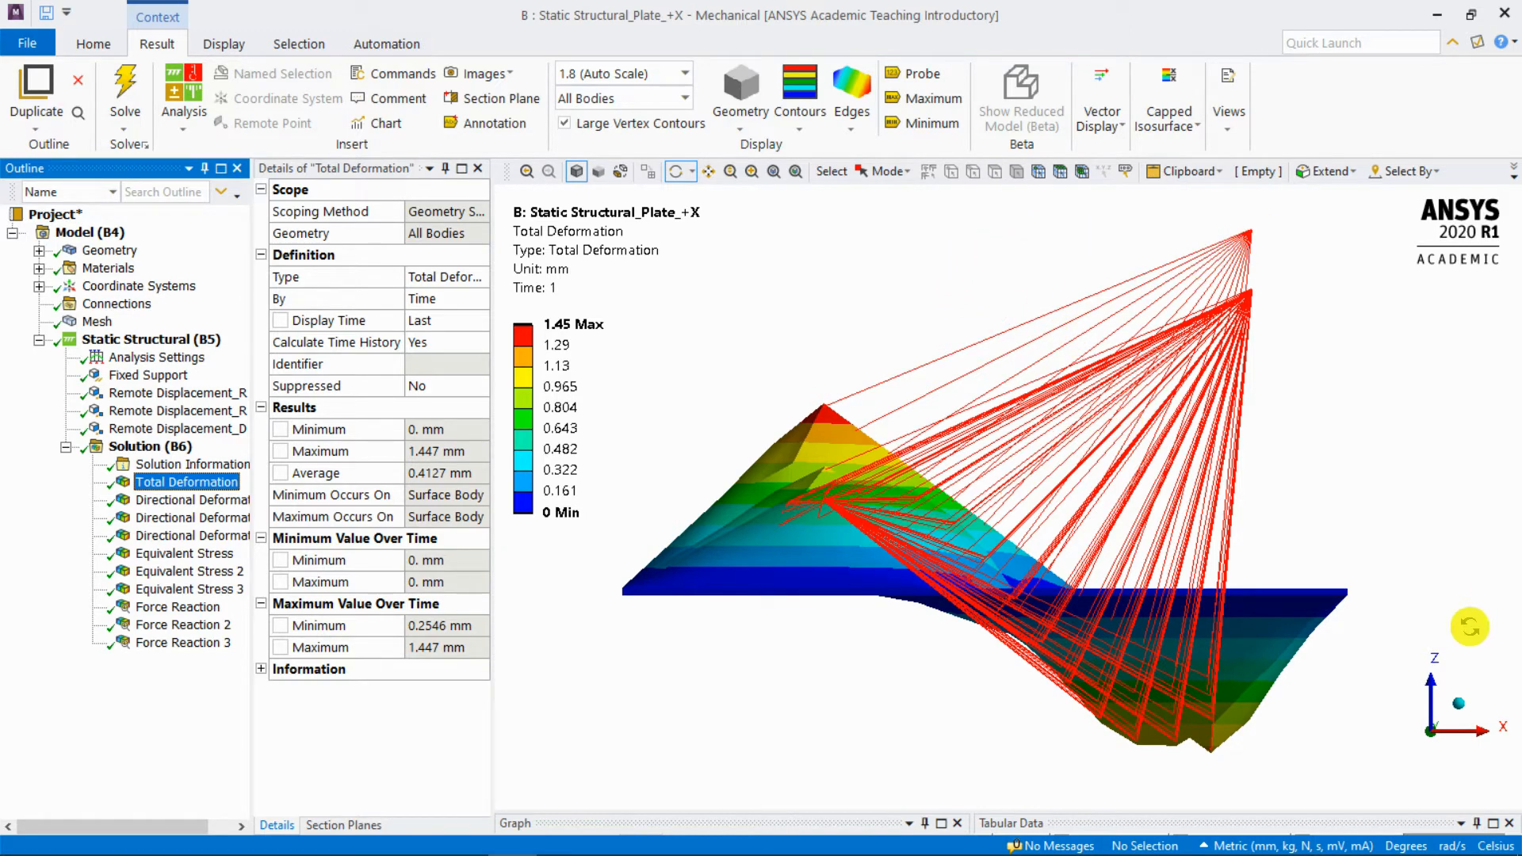
left_click_drag(997, 454, 951, 517)
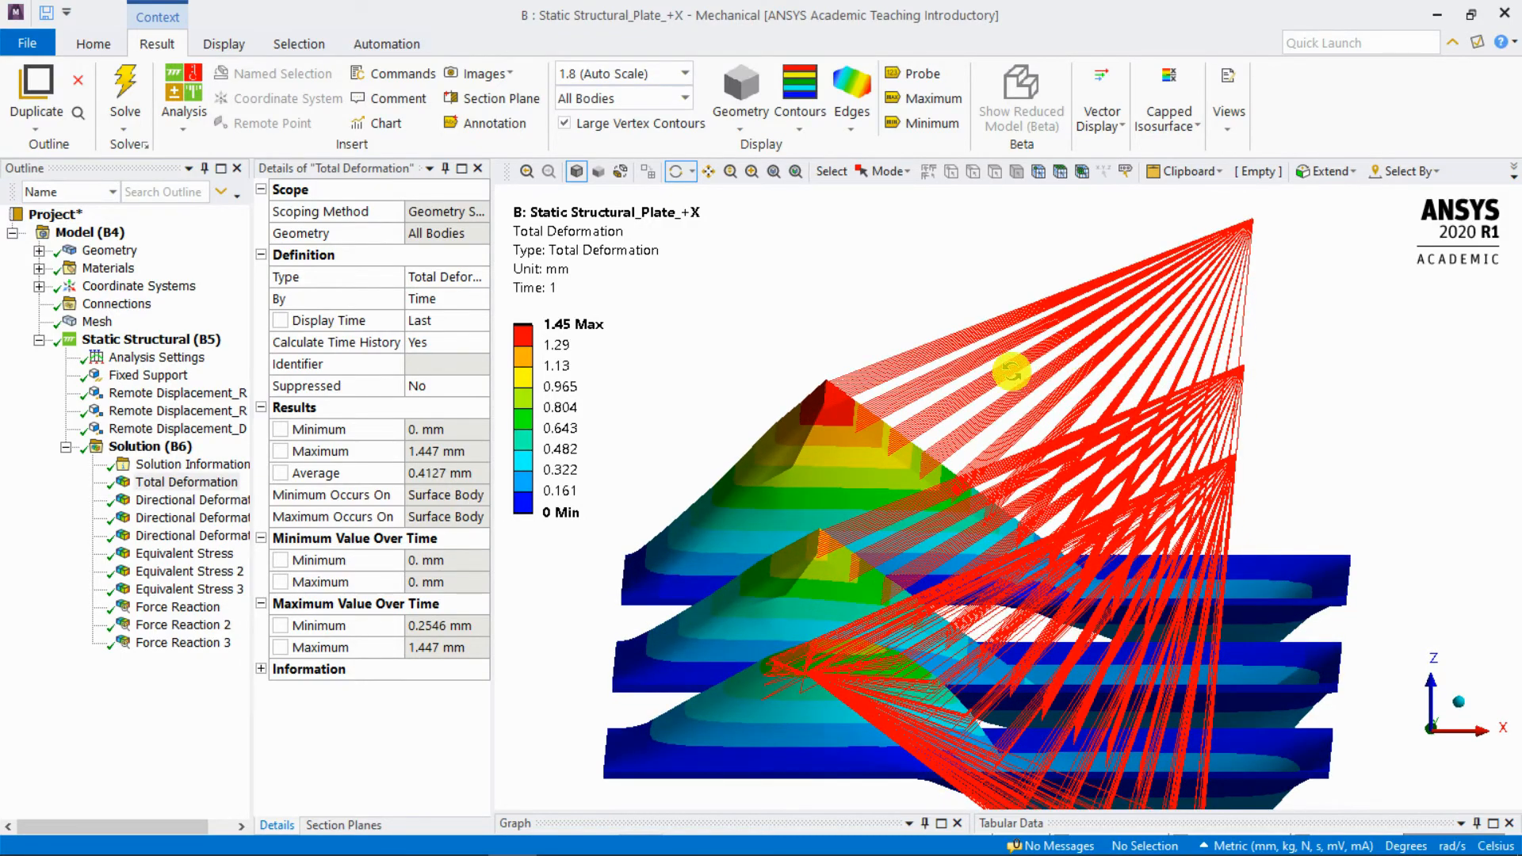
left_click_drag(1137, 360, 892, 417)
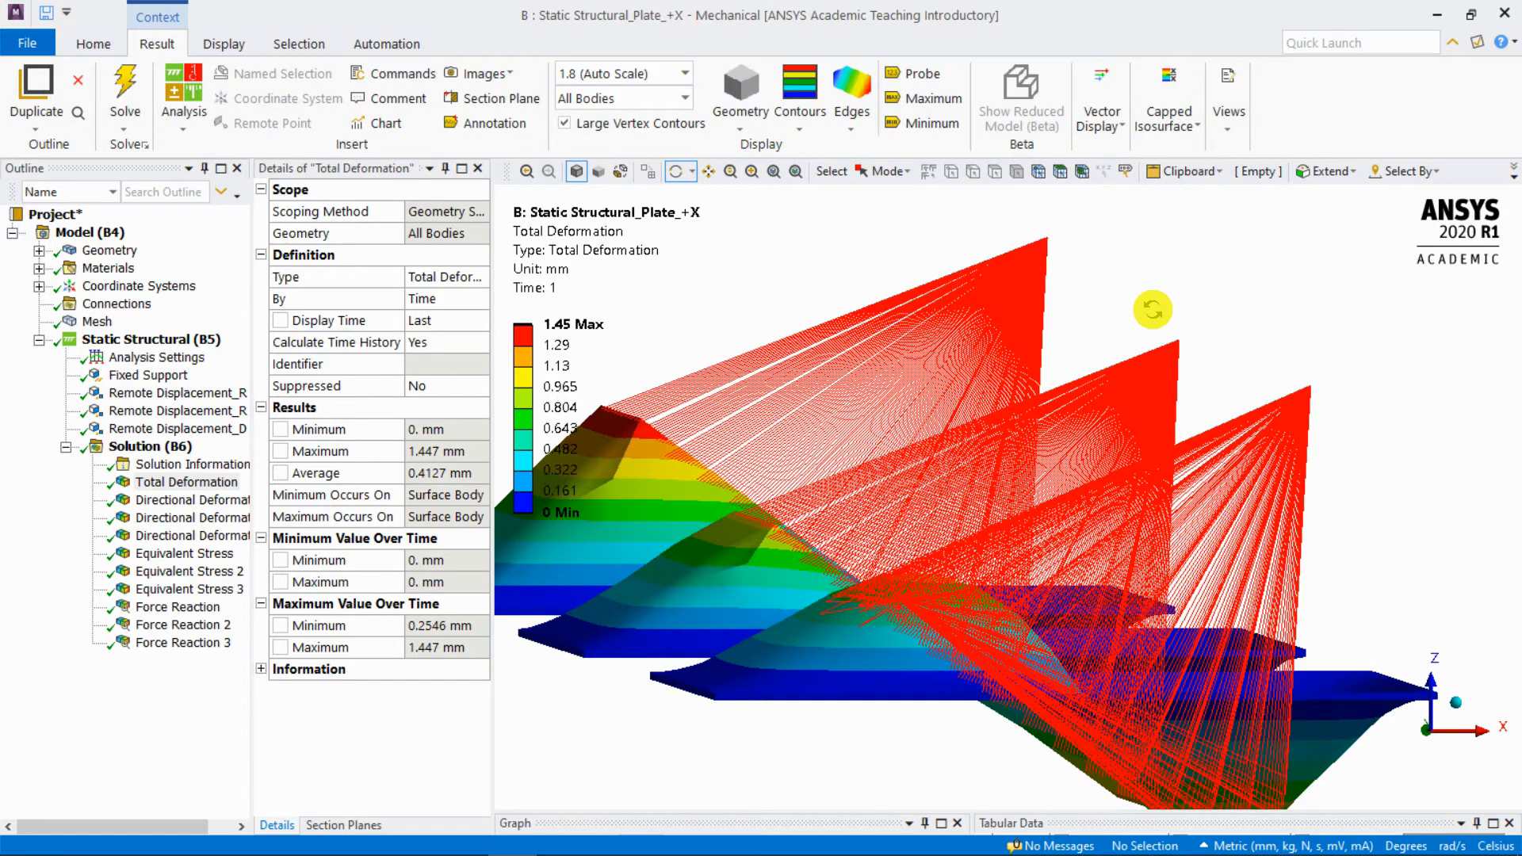
scroll(1172, 350, "down", 2)
mouse_move(1091, 357)
left_mouse_down()
mouse_move(1046, 367)
mouse_move(1124, 349)
left_mouse_up()
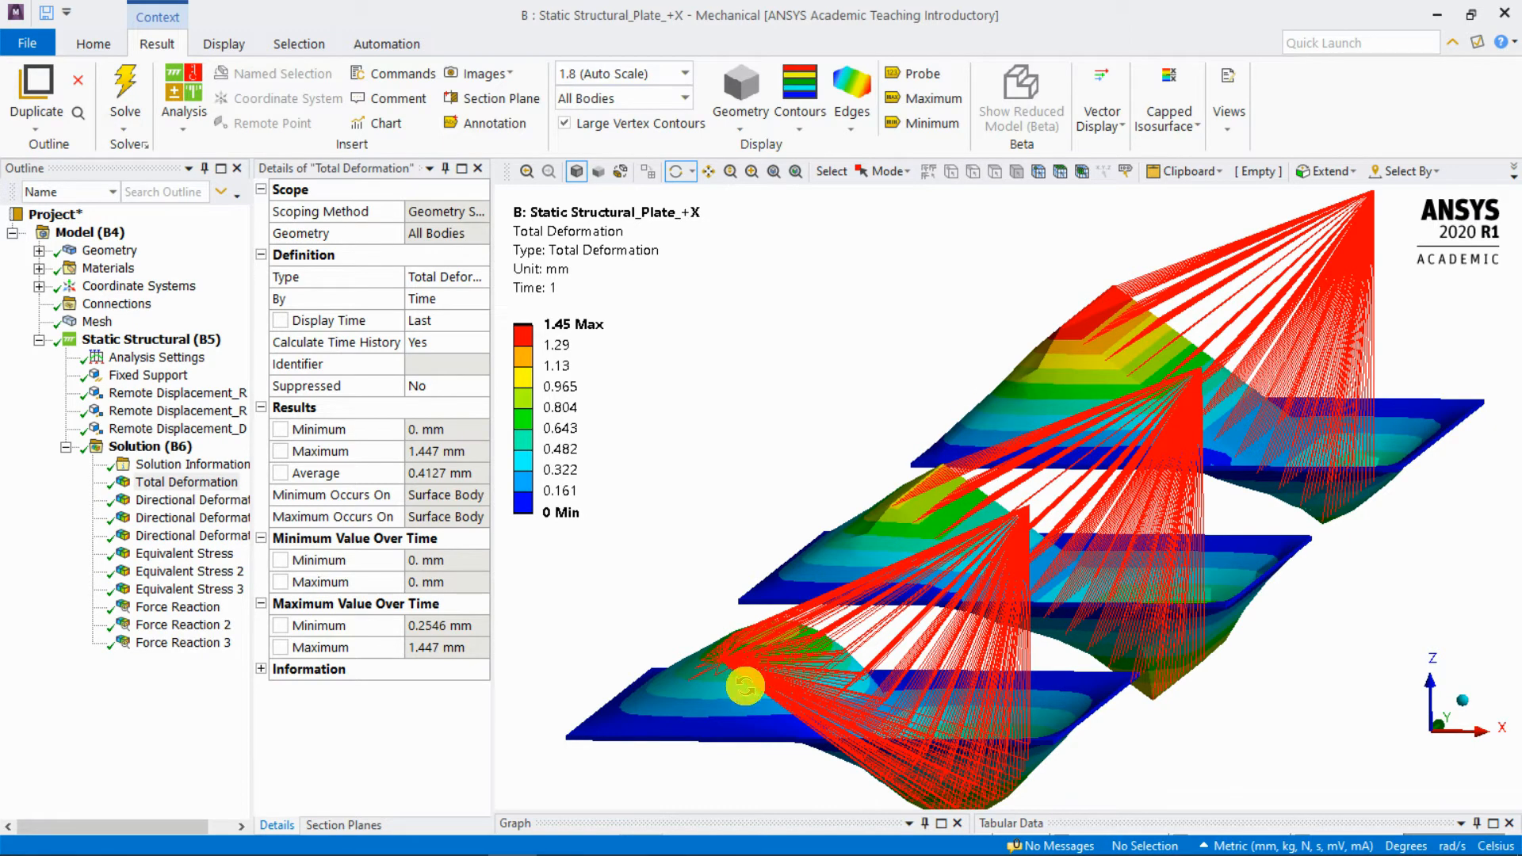
- Examine the values and arrow direction of the first force reaction, viewing the plates along the Y axis
left_click(179, 606)
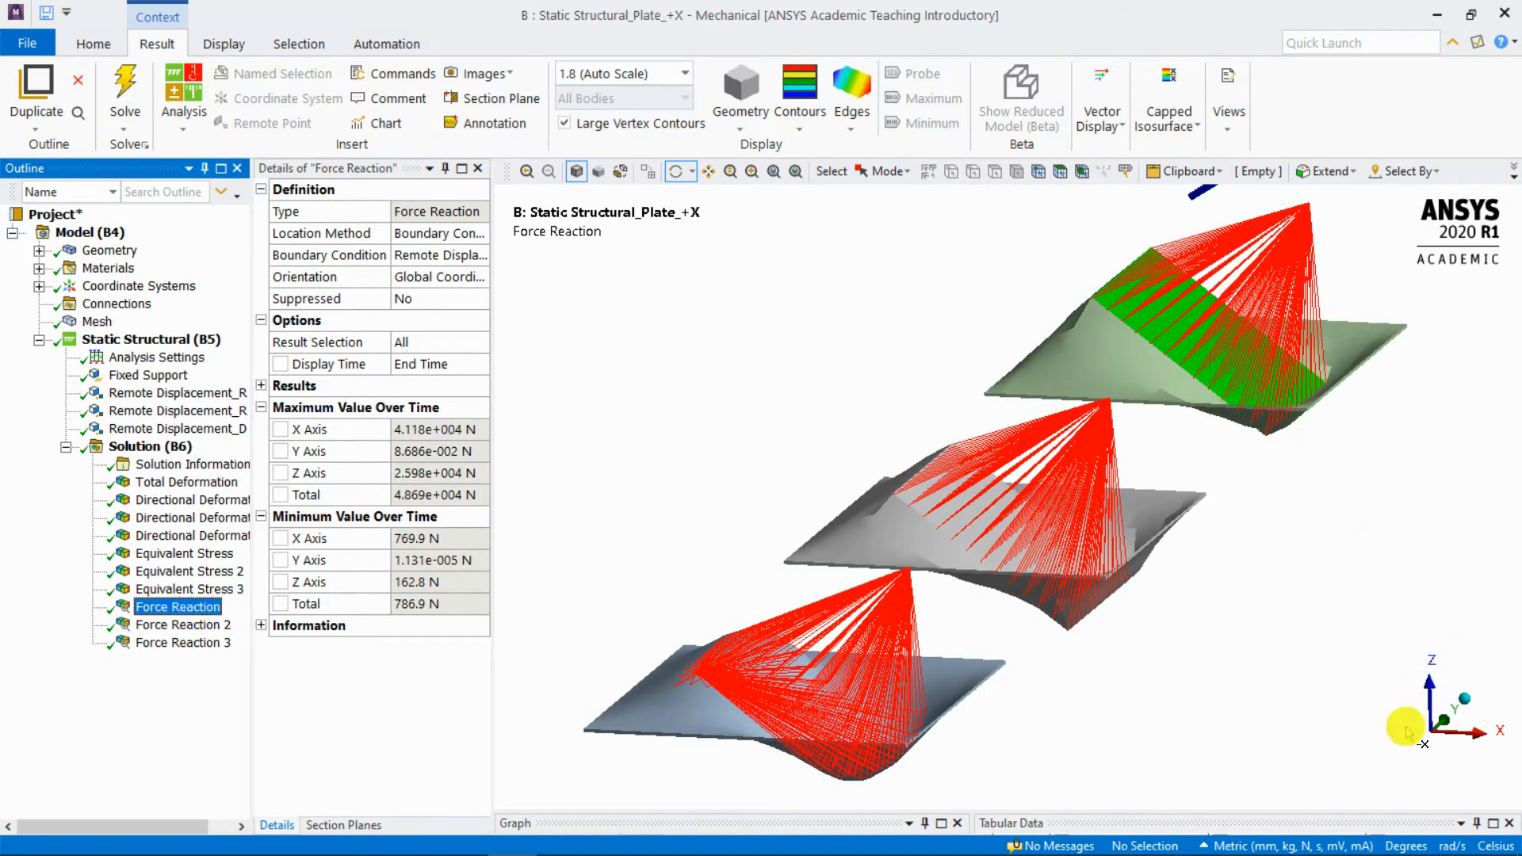
left_click(1408, 743)
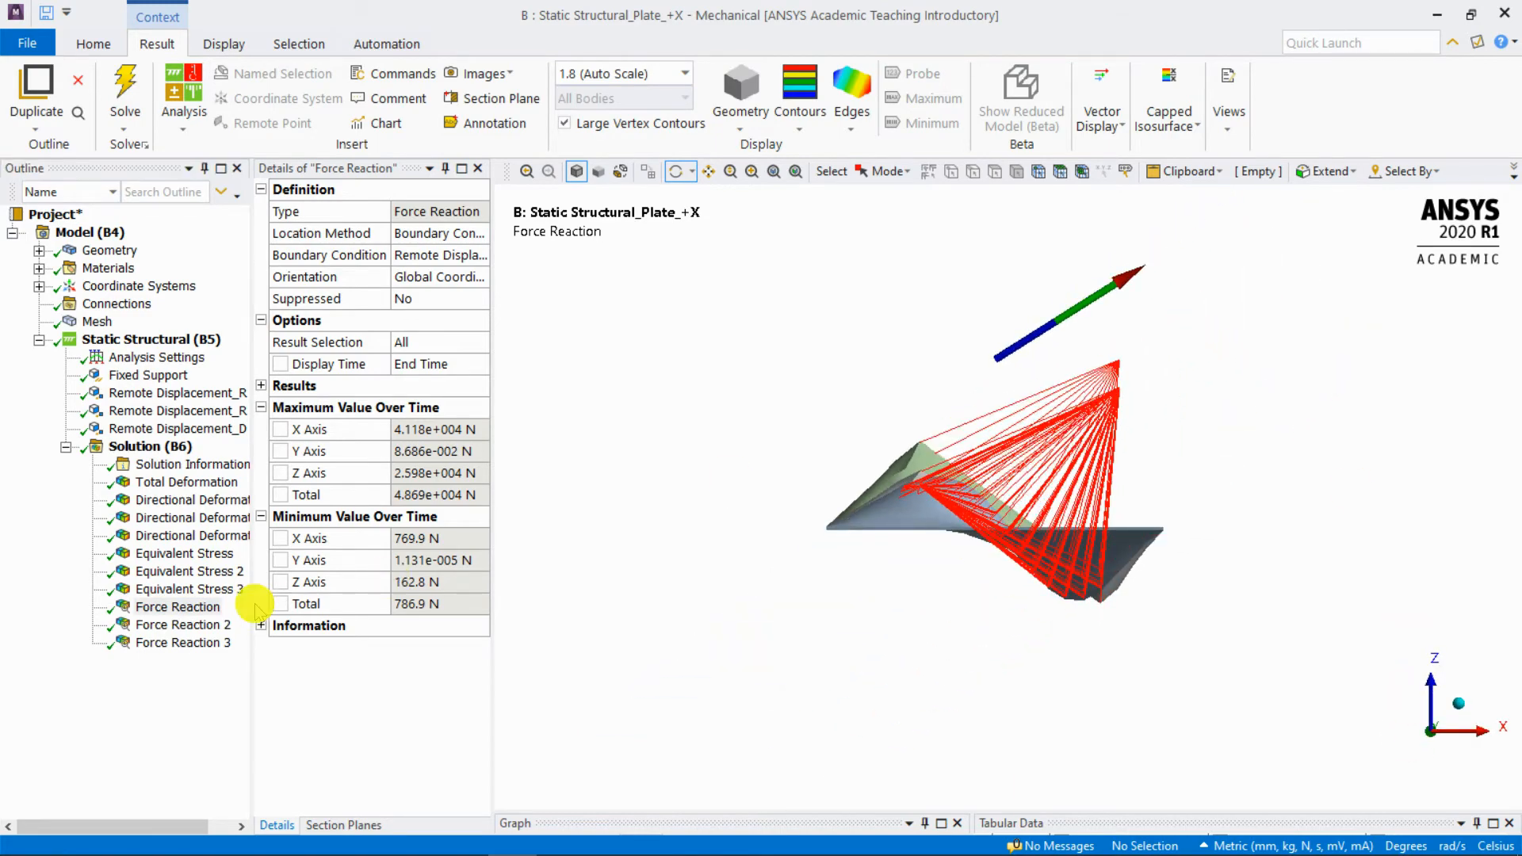
left_click(186, 606)
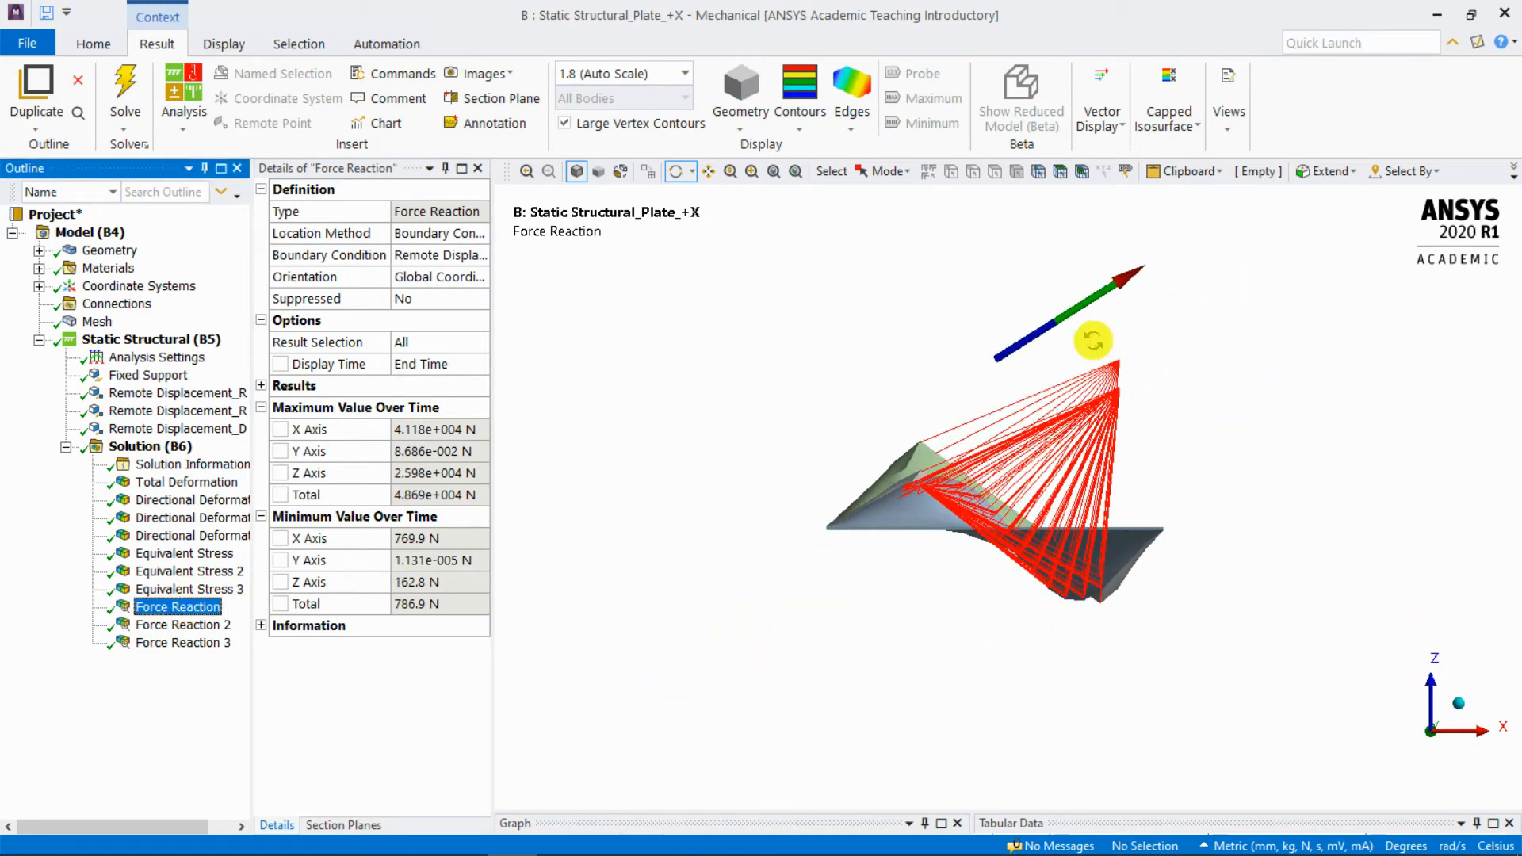
left_click(988, 366)
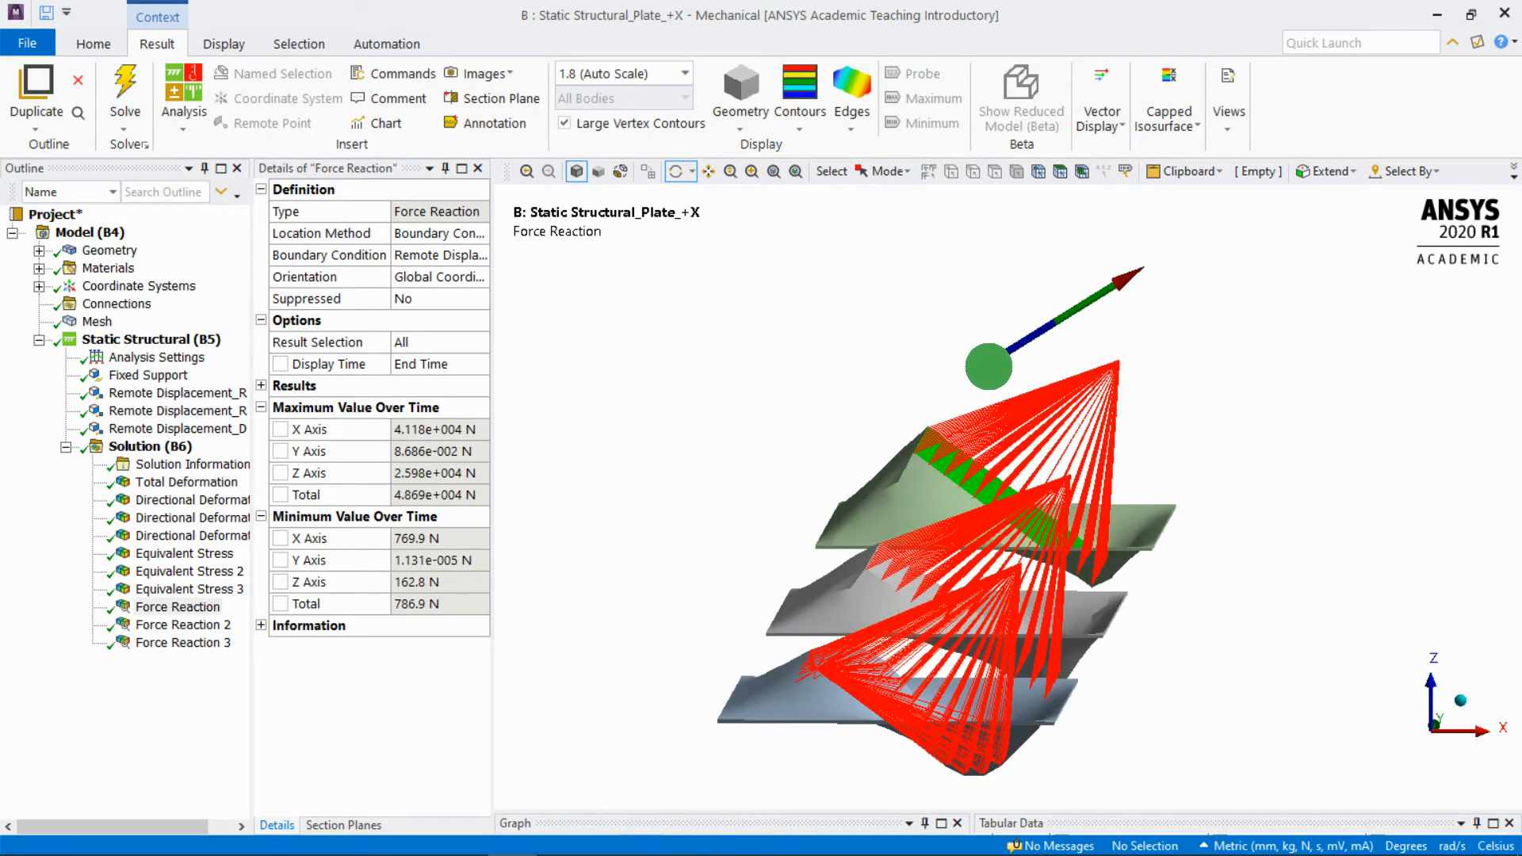
left_click(1425, 738)
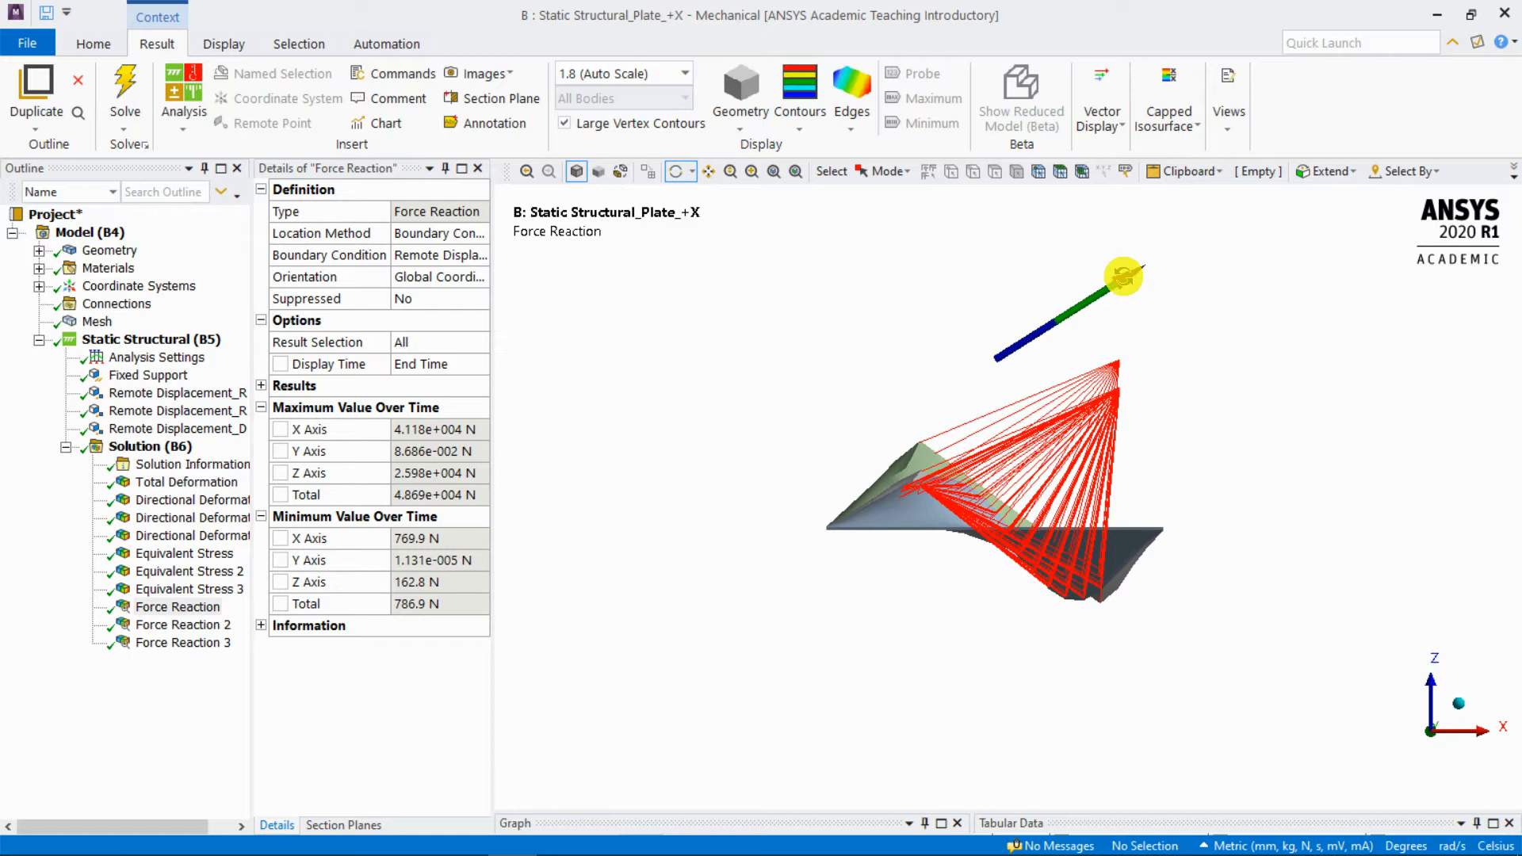
- Compare the second and third force reactions on their plates, and revisit the first remote displacement
left_click(189, 626)
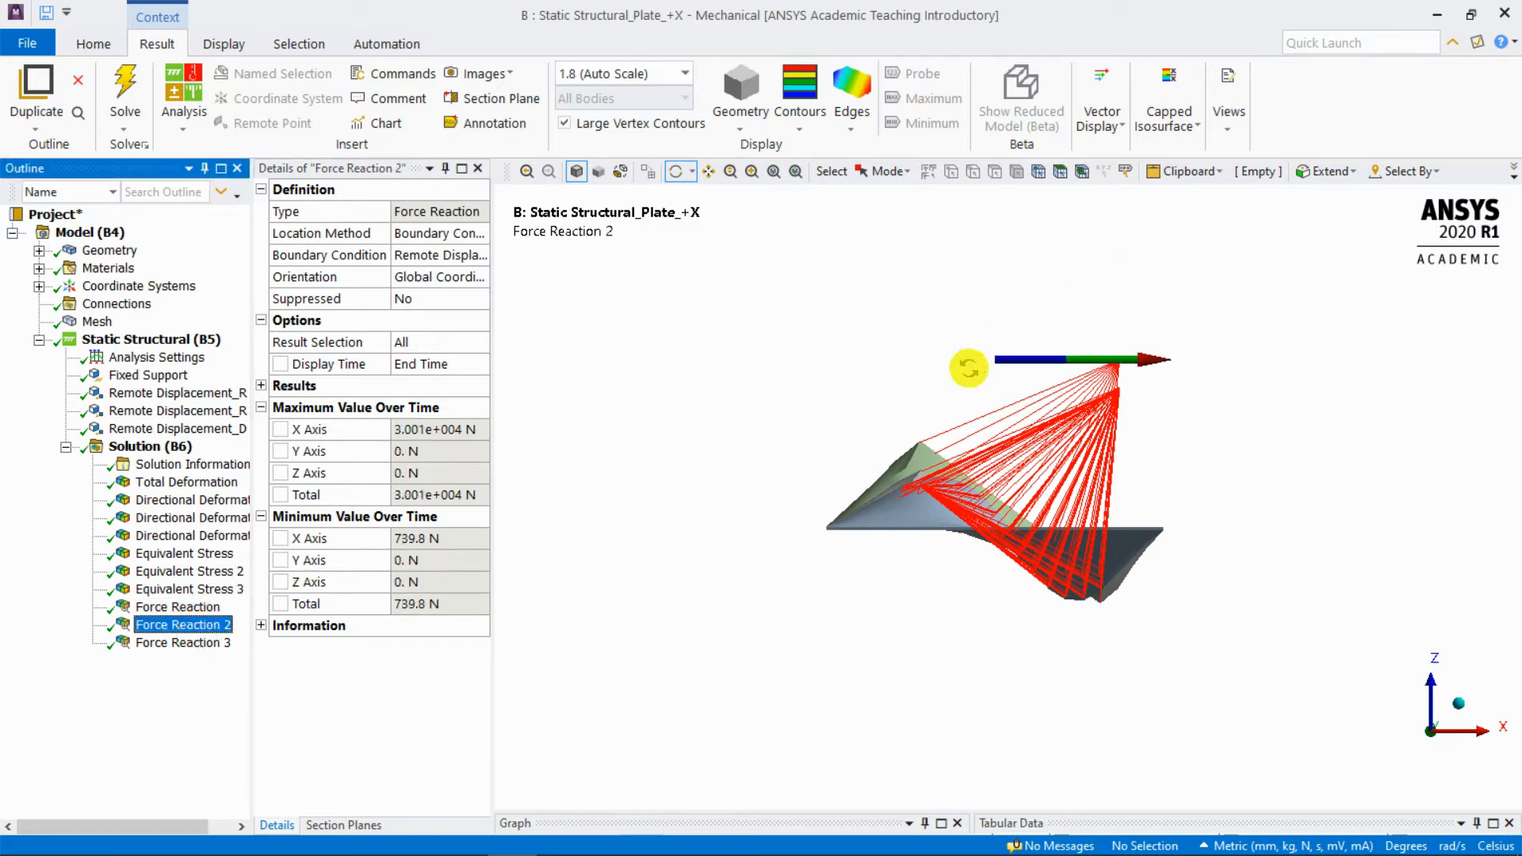
left_click(222, 640)
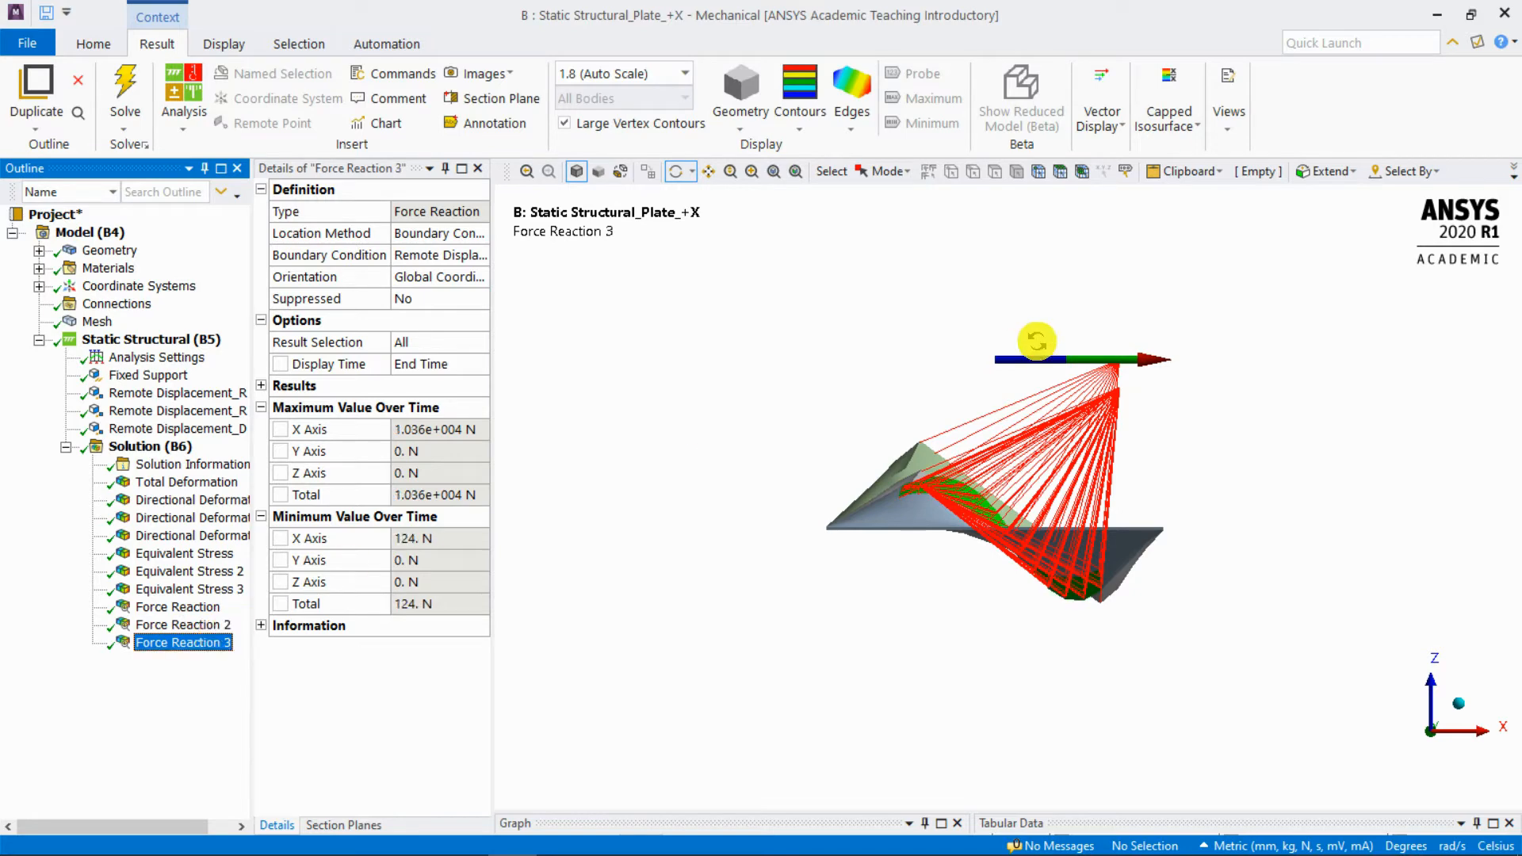
left_click_drag(983, 398, 963, 409)
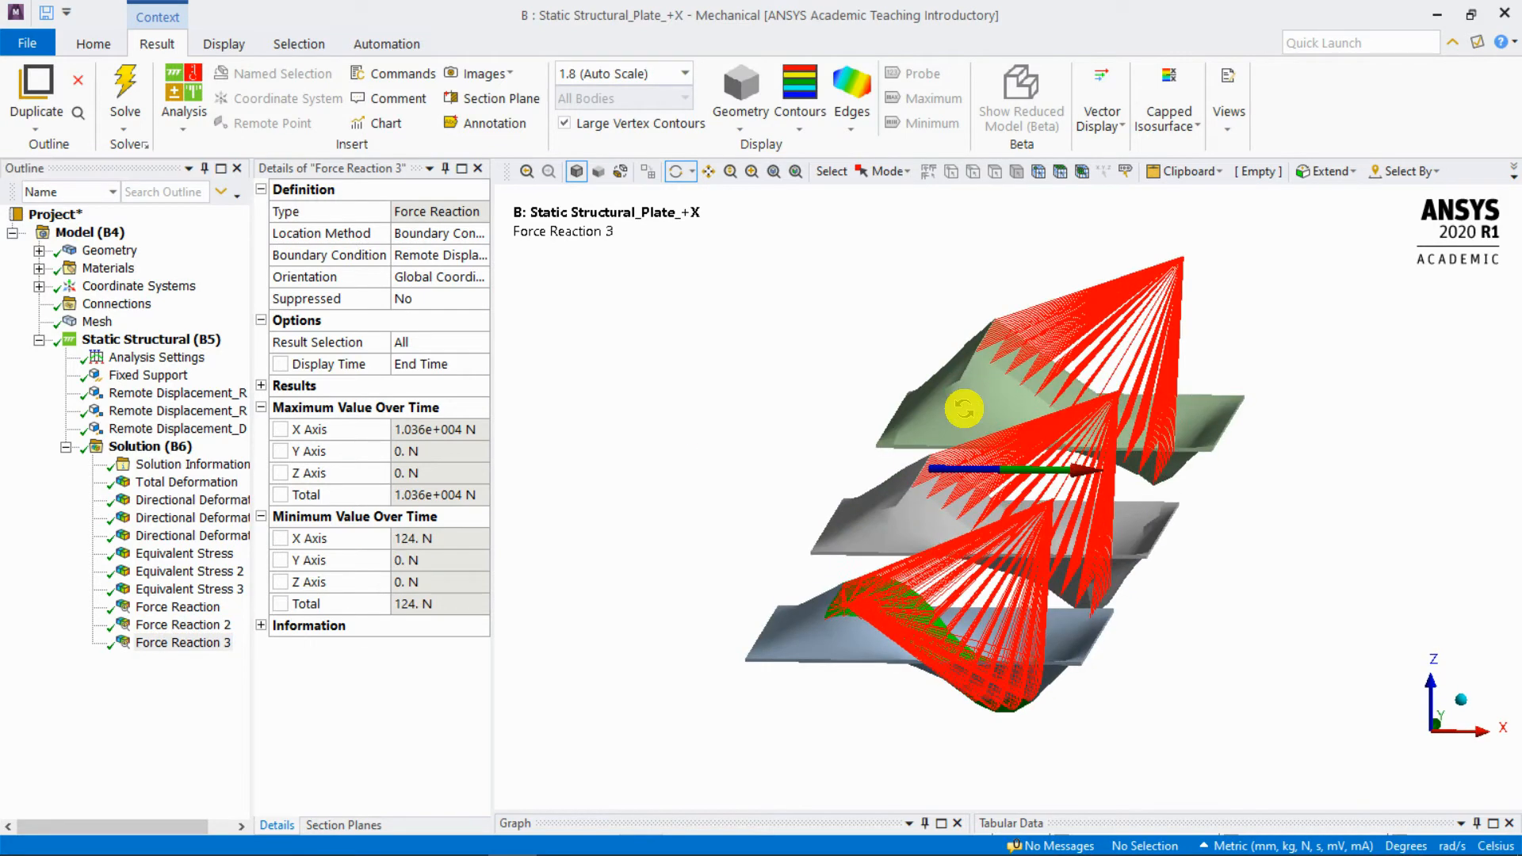
left_click(174, 626)
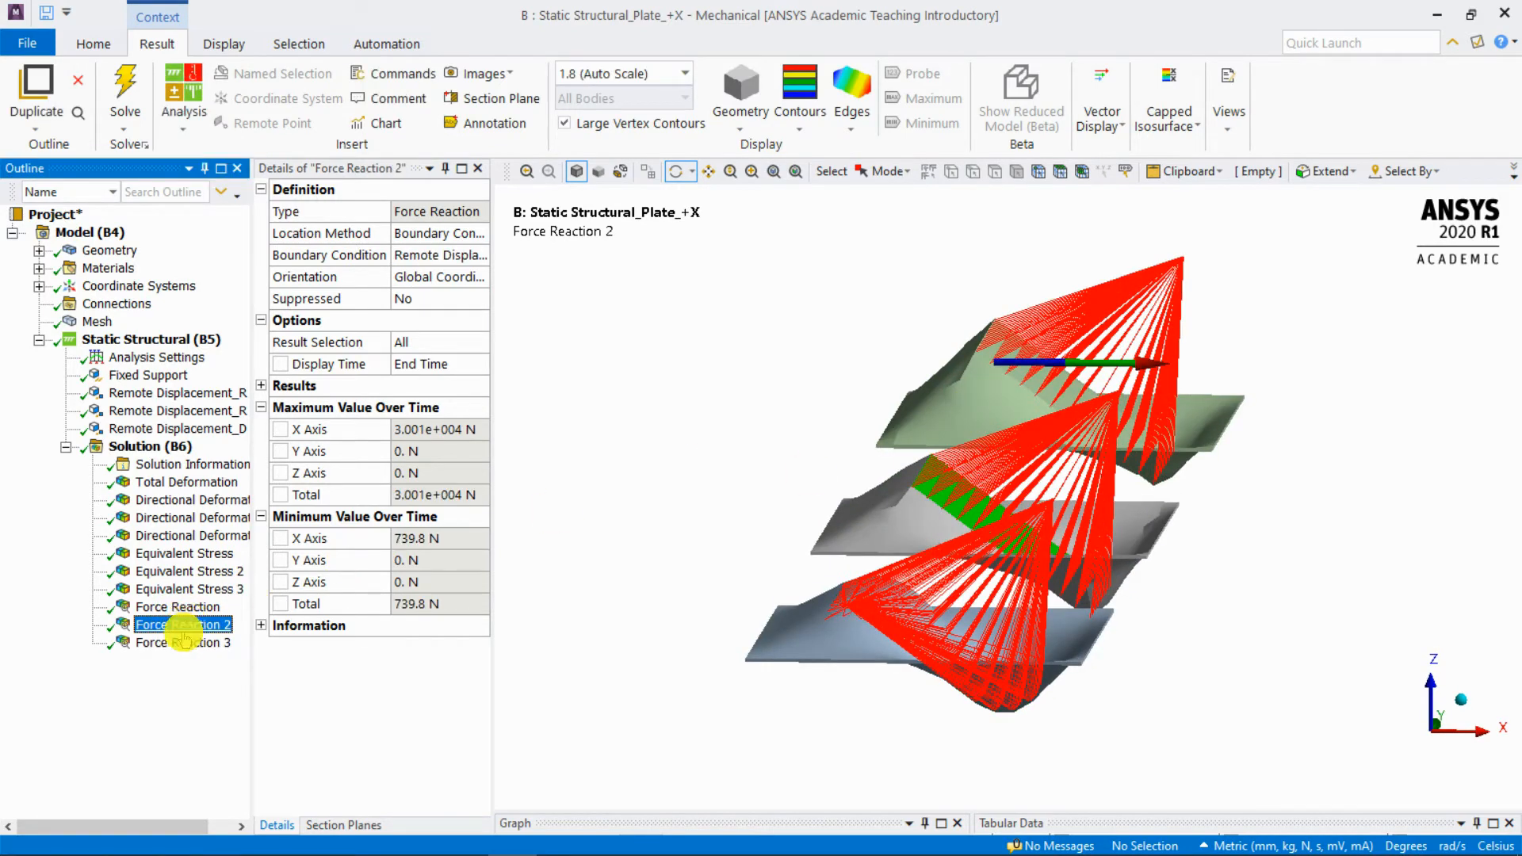
left_click(183, 642)
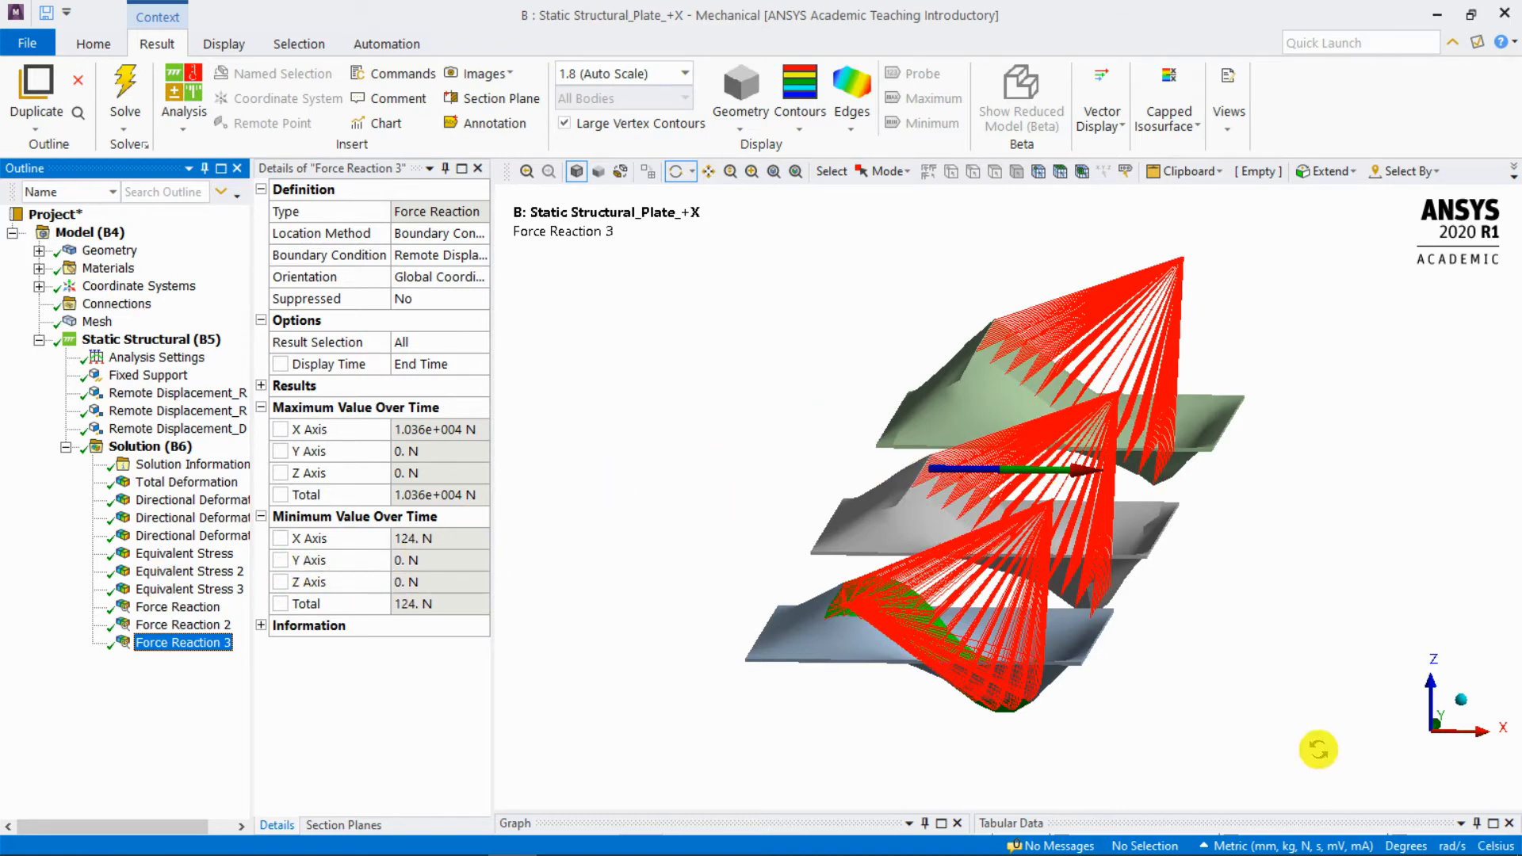
key("Up")
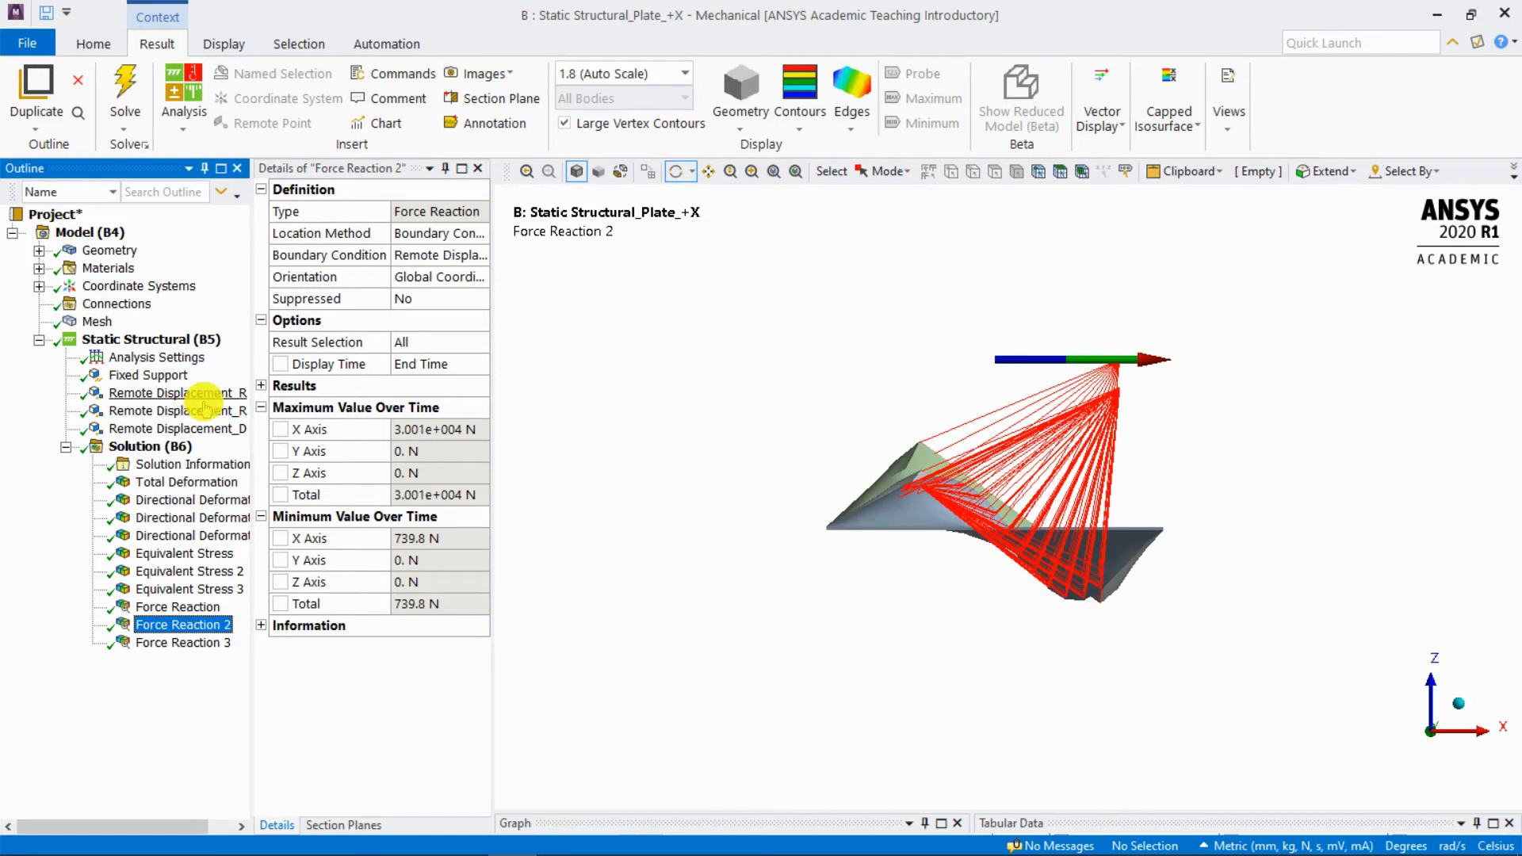
left_click(202, 394)
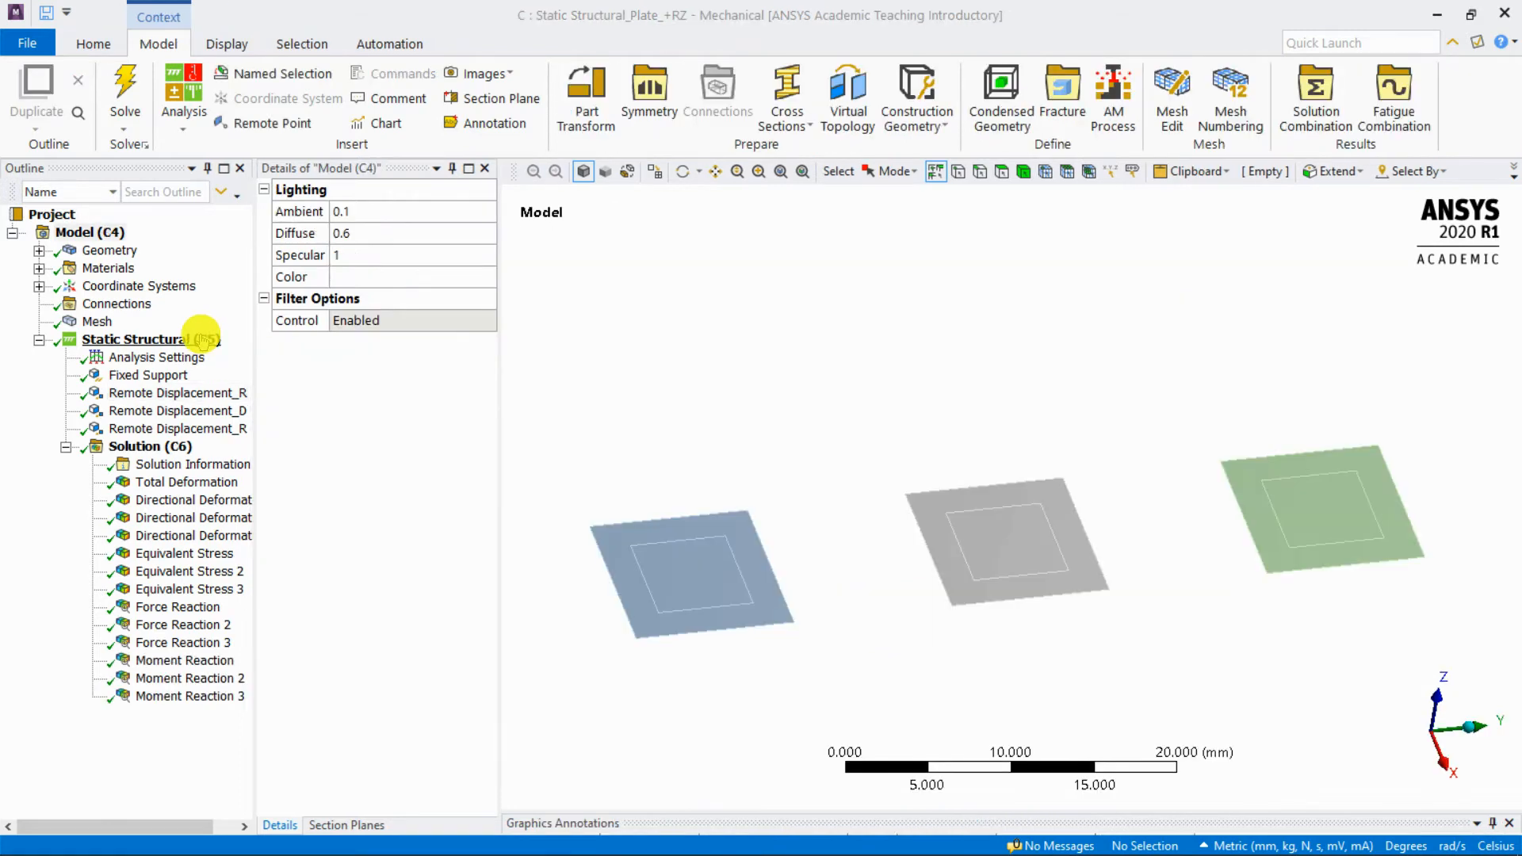
- Display all loads and supports of the Static Structural_Plate_+RZ analysis and view the three plates obliquely
left_click(202, 339)
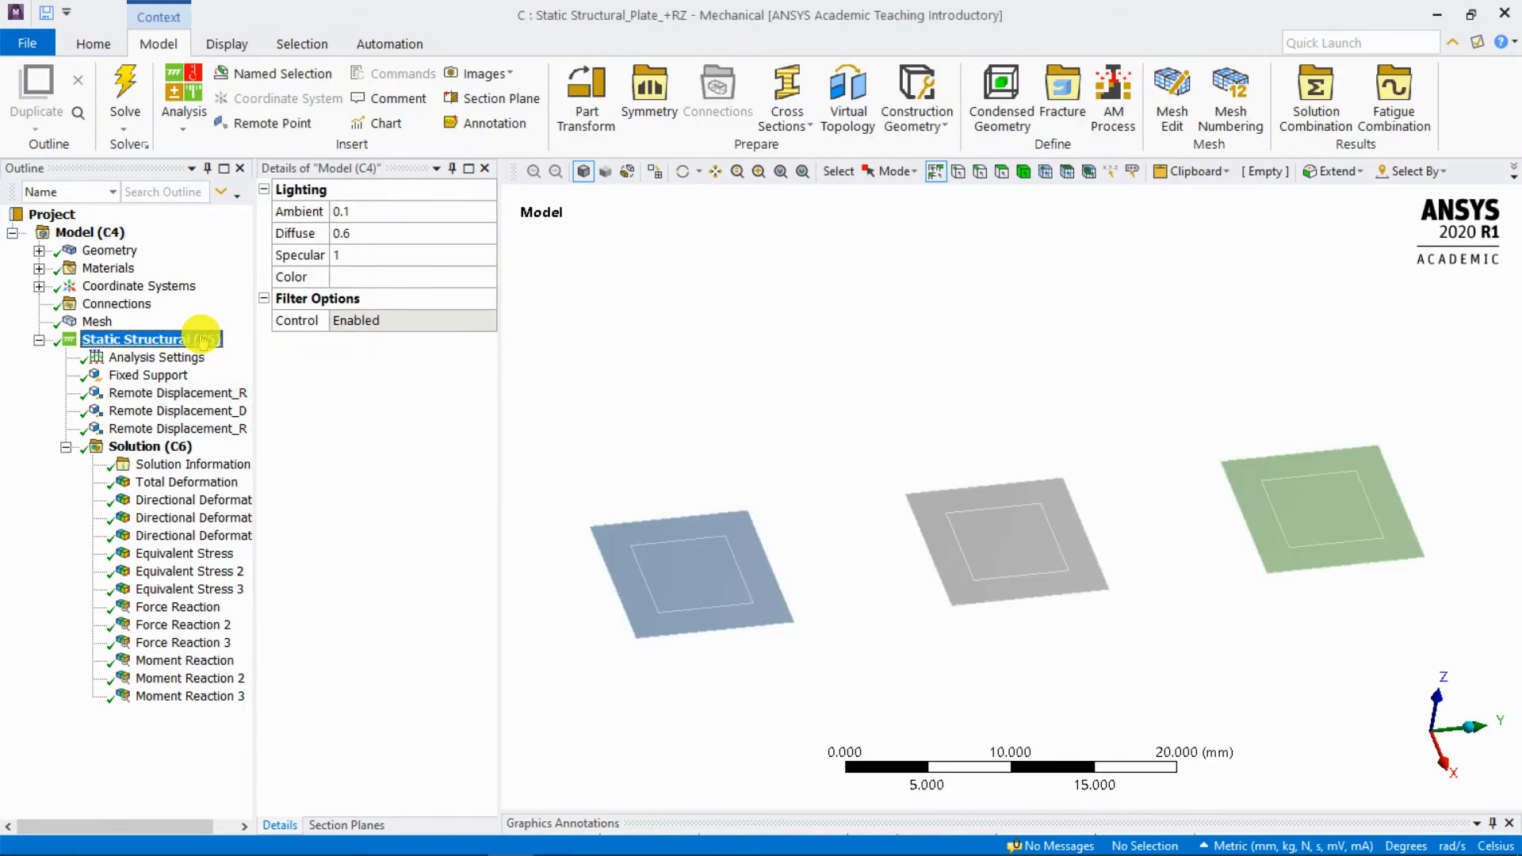
middle_click_drag(958, 414, 1045, 372)
scroll(1043, 364, "up", 2)
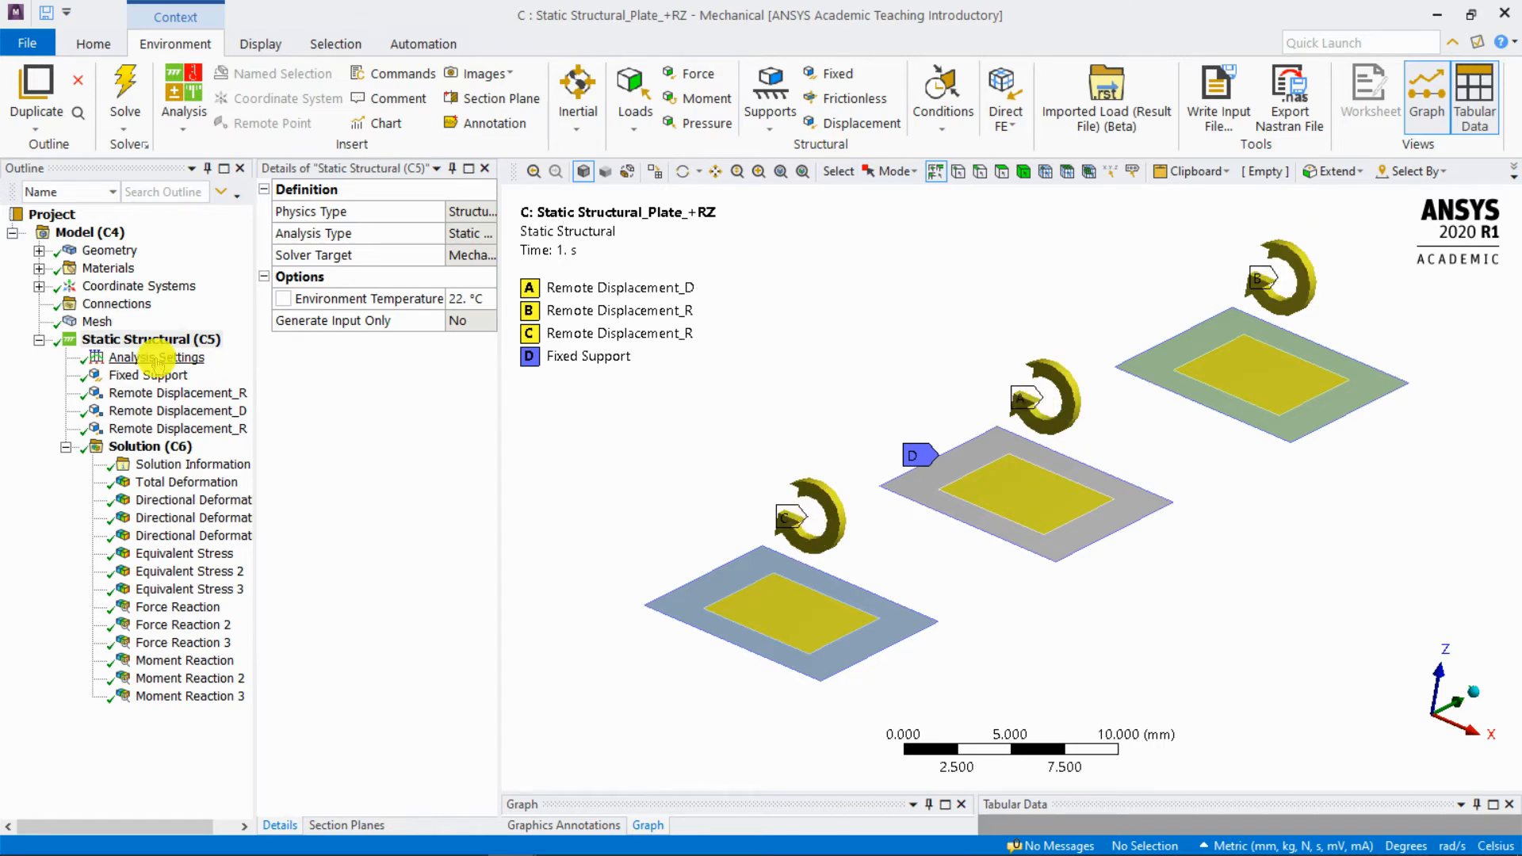
- Compare the components, rotations and behavior of the three remote displacements in the rotation analysis
left_click(176, 392)
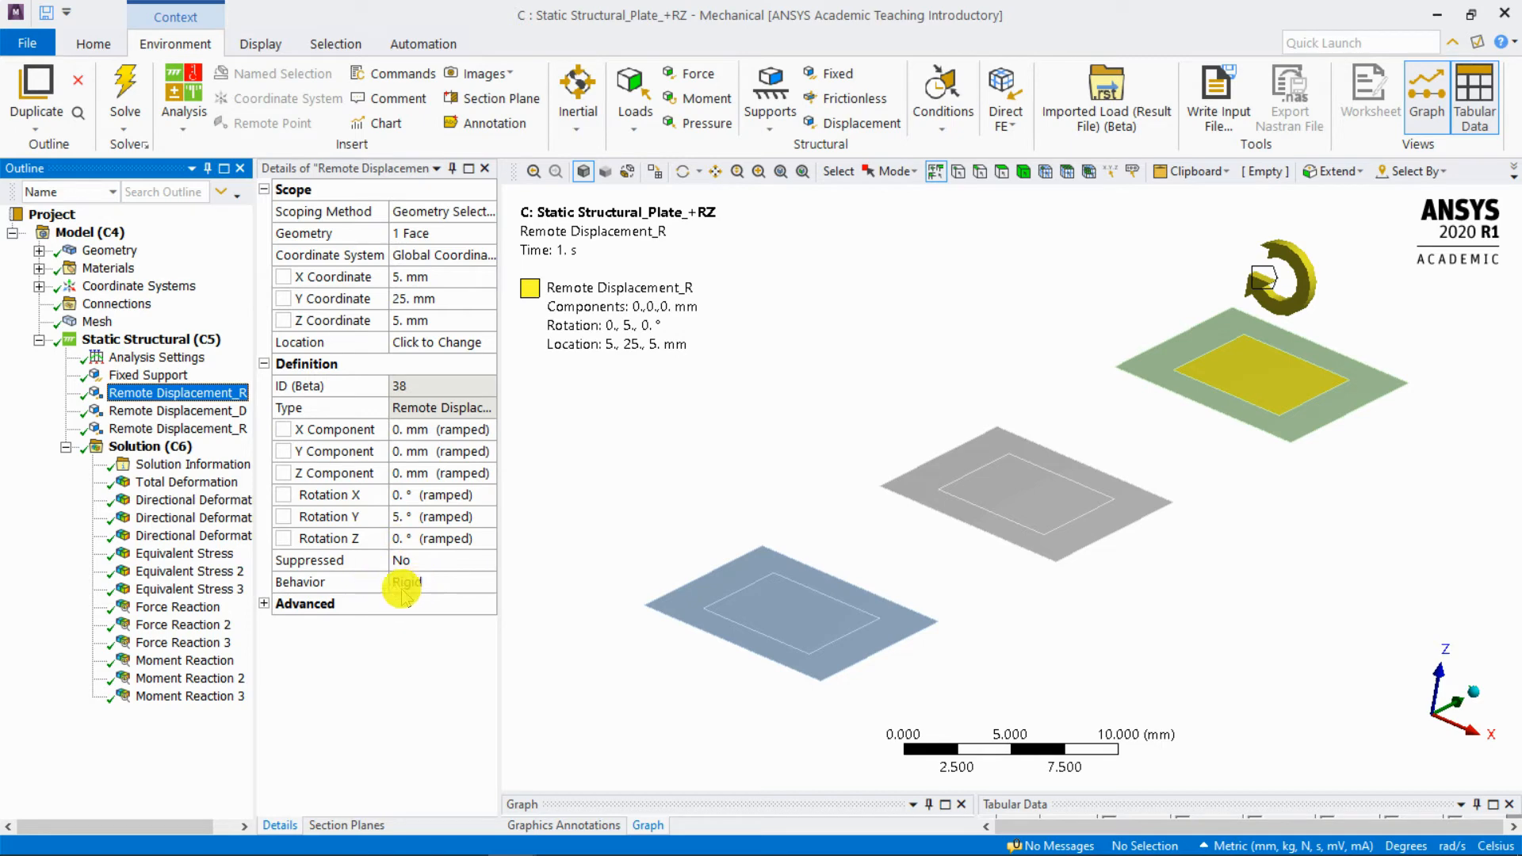
left_click(230, 410)
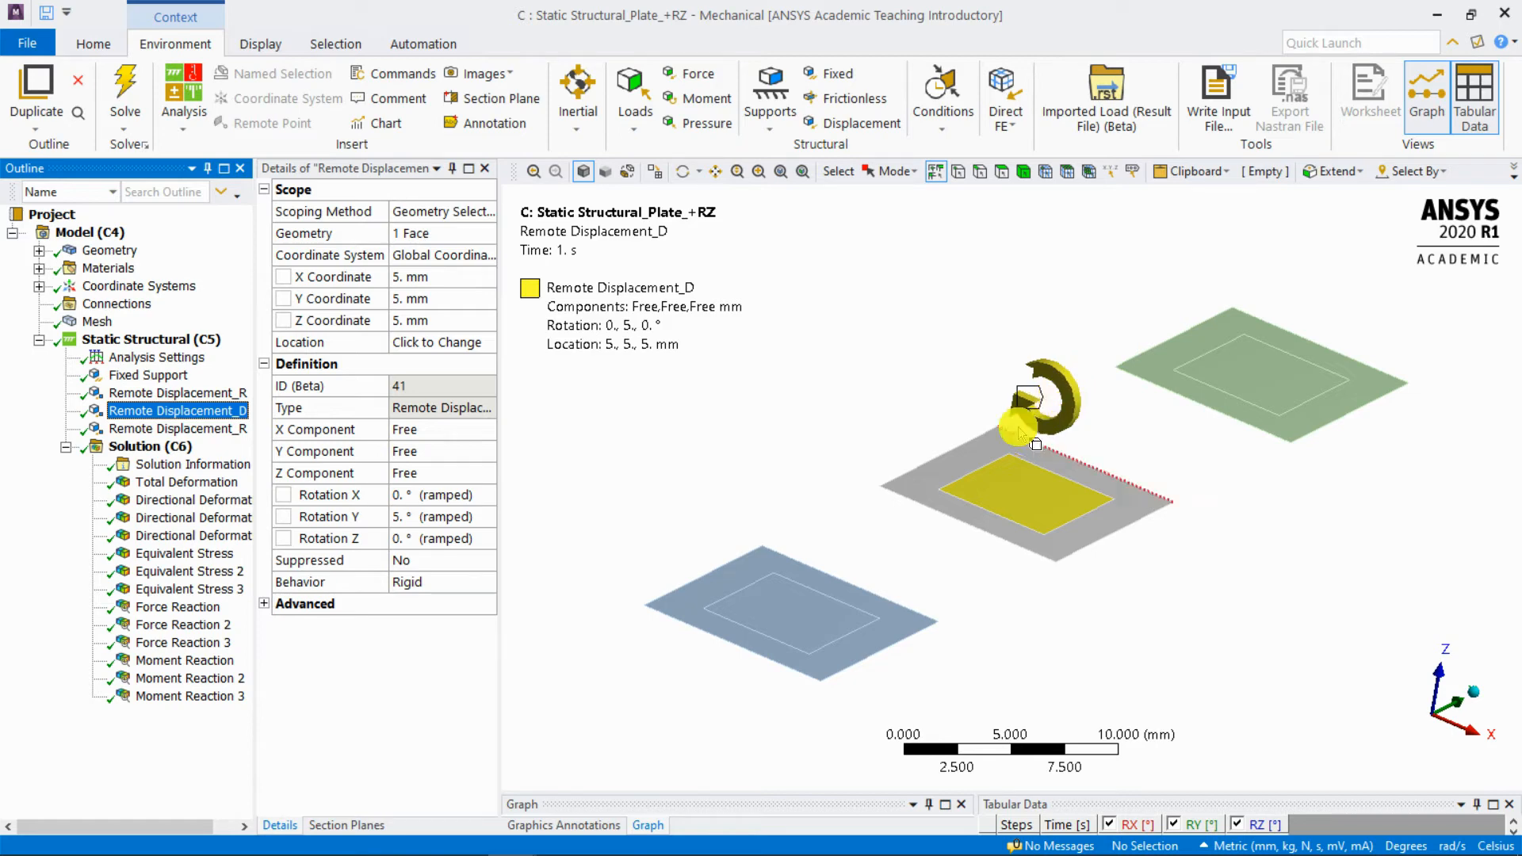
left_click(165, 430)
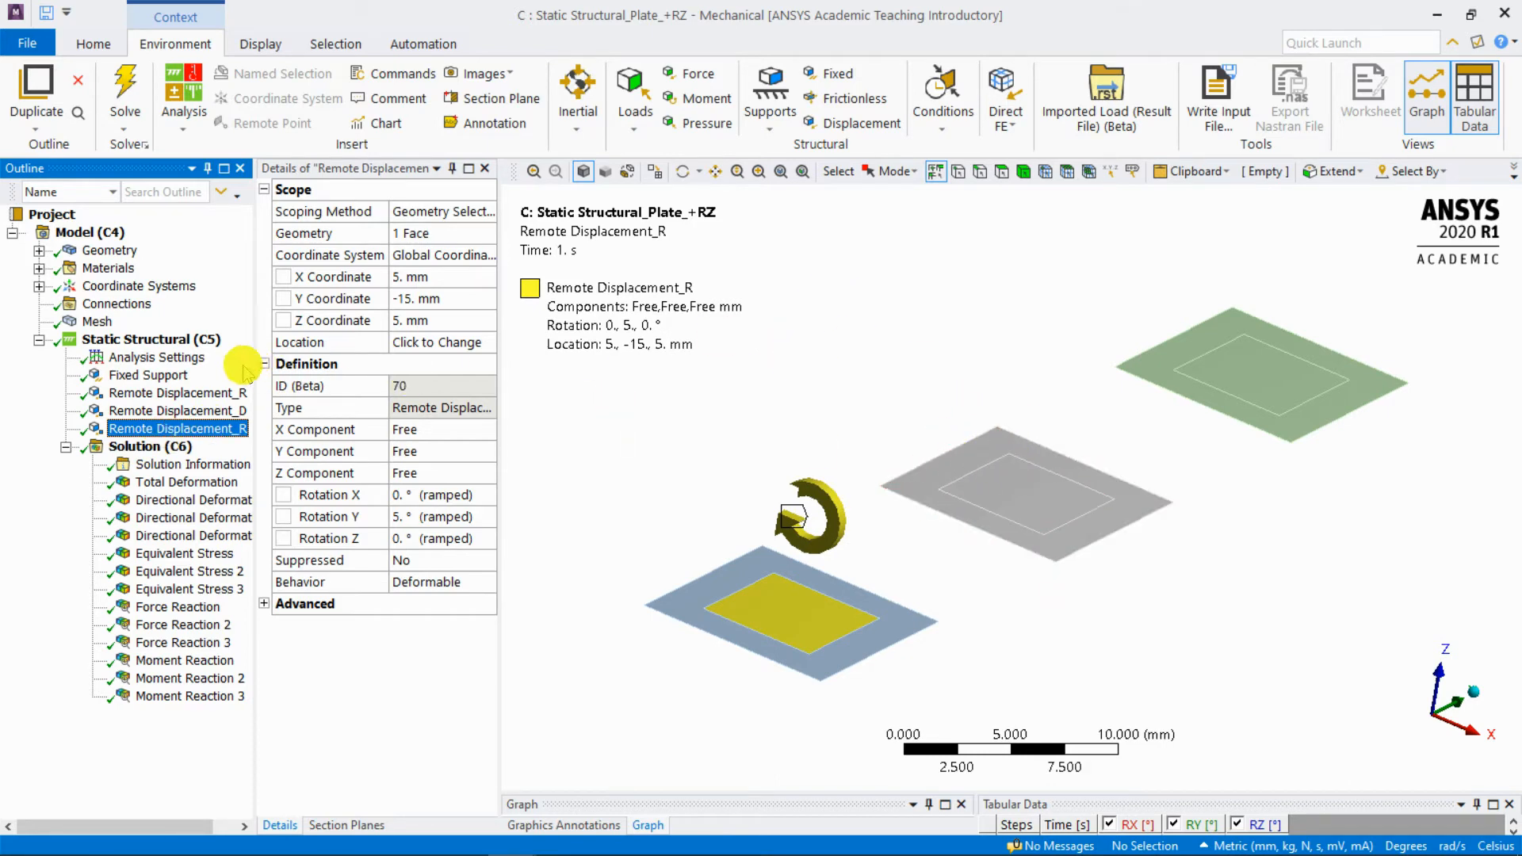
left_click(203, 410)
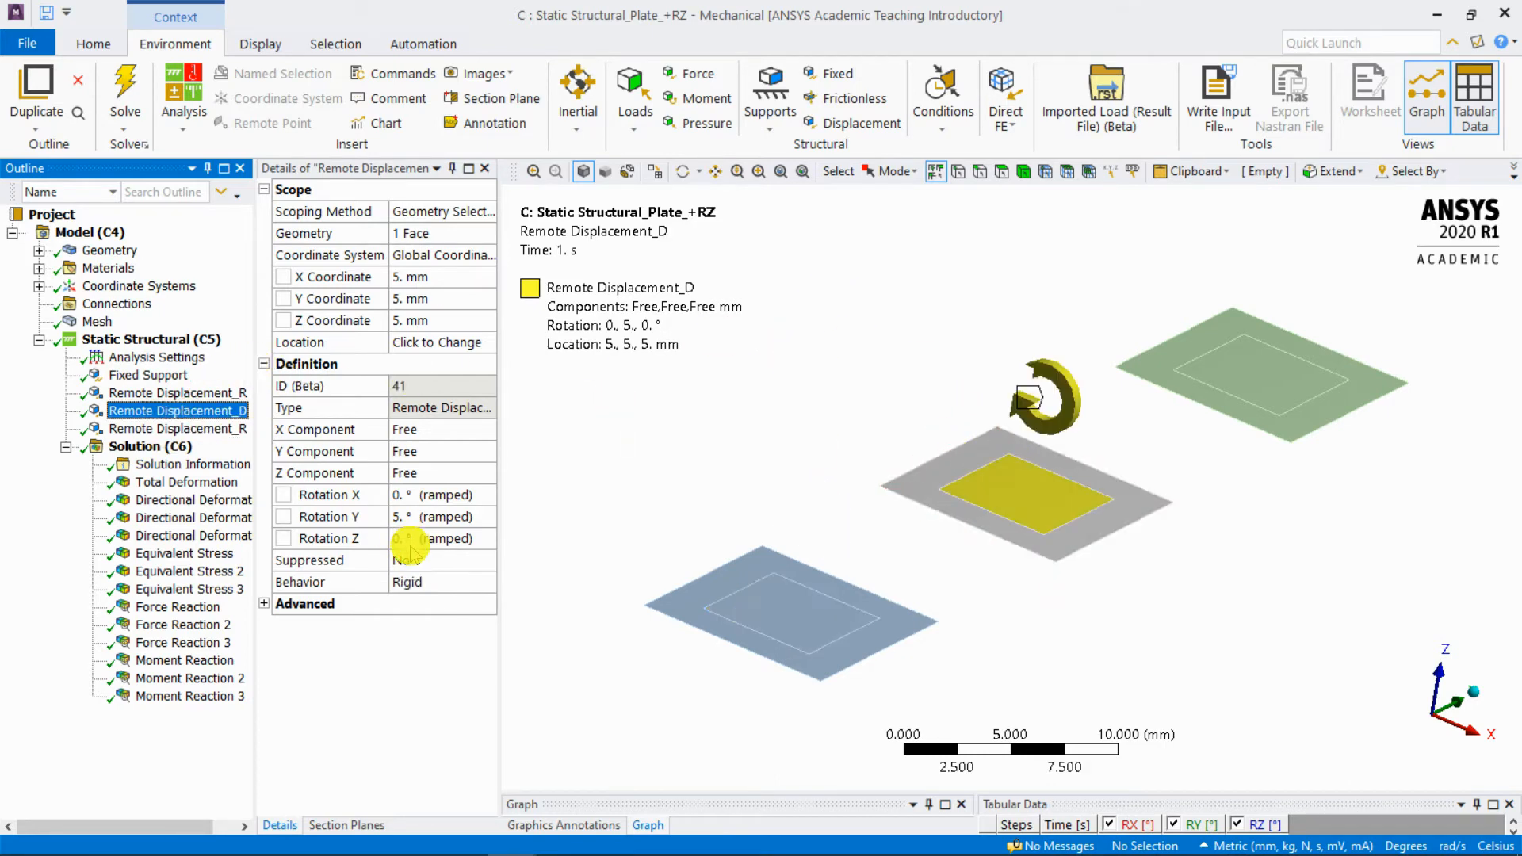
left_click(221, 429)
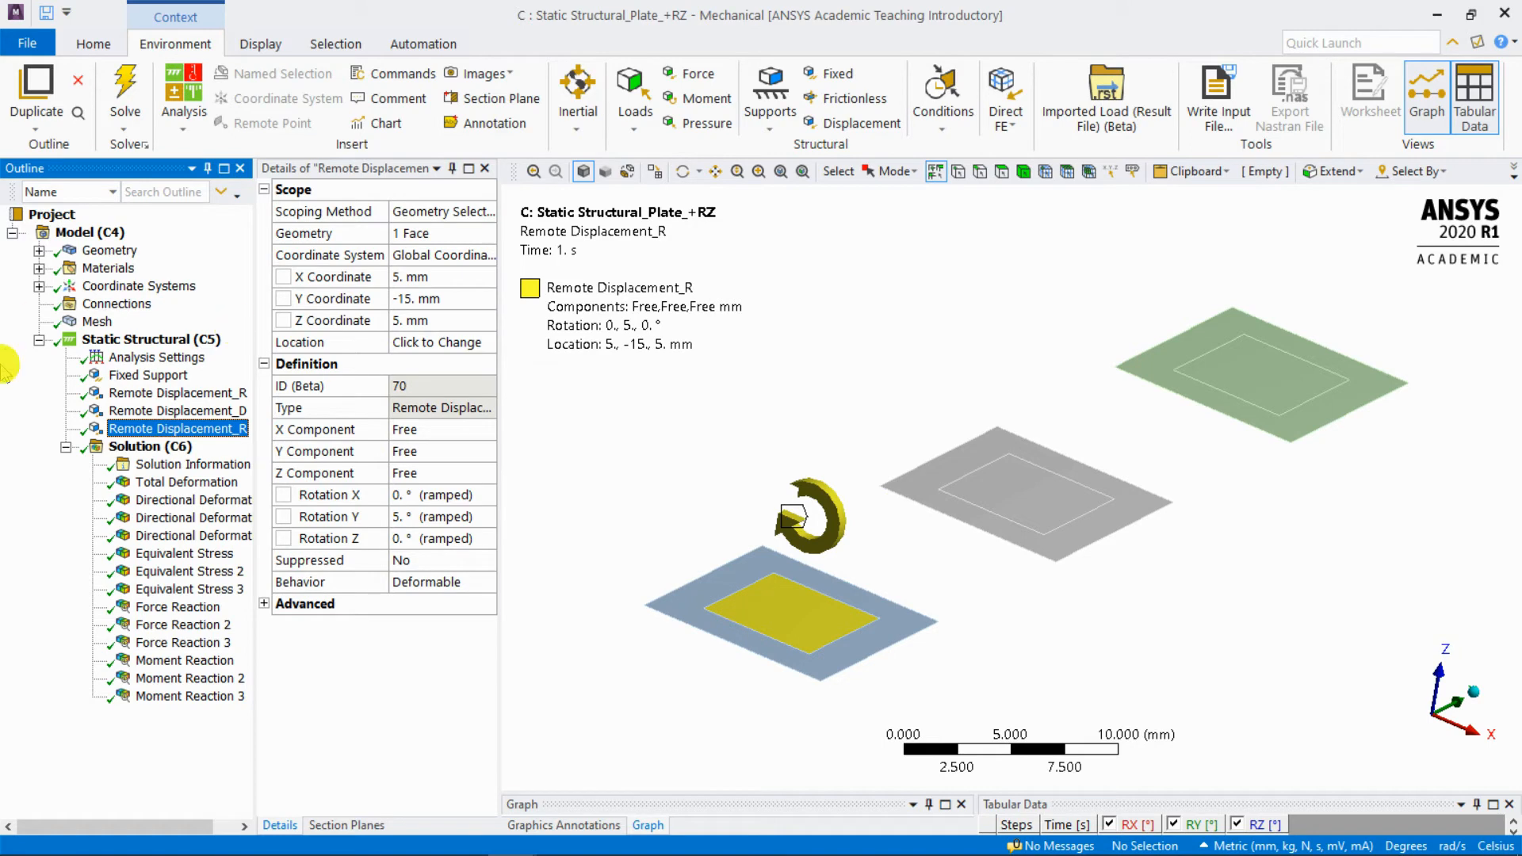
- Show the total deformation with No WireFrame, and hide the FE connections by setting Visible on Results to No
left_click(143, 481)
left_click(852, 123)
left_click(884, 148)
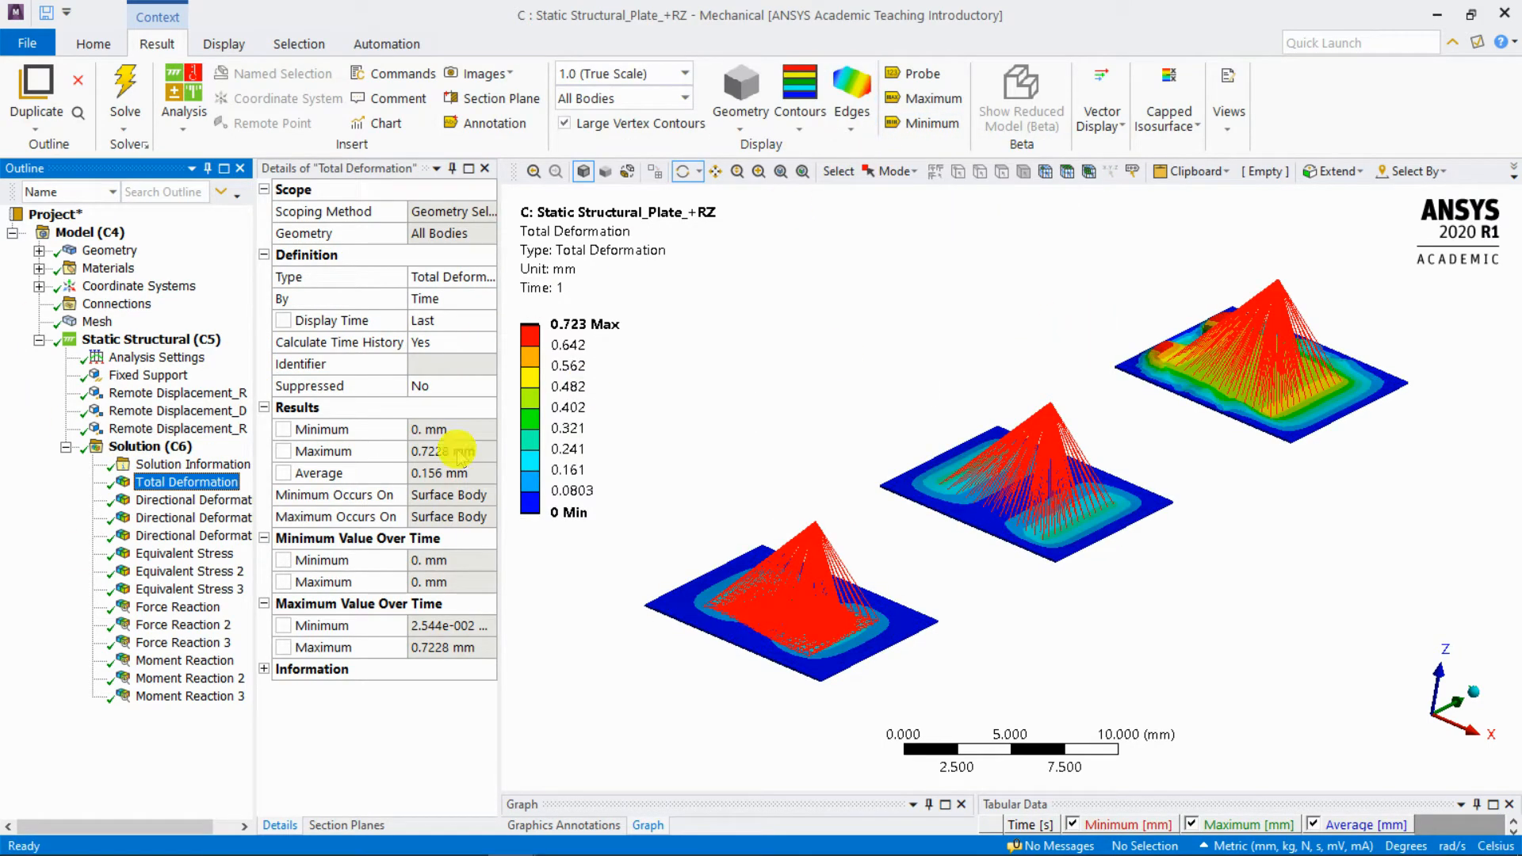
left_click(204, 466)
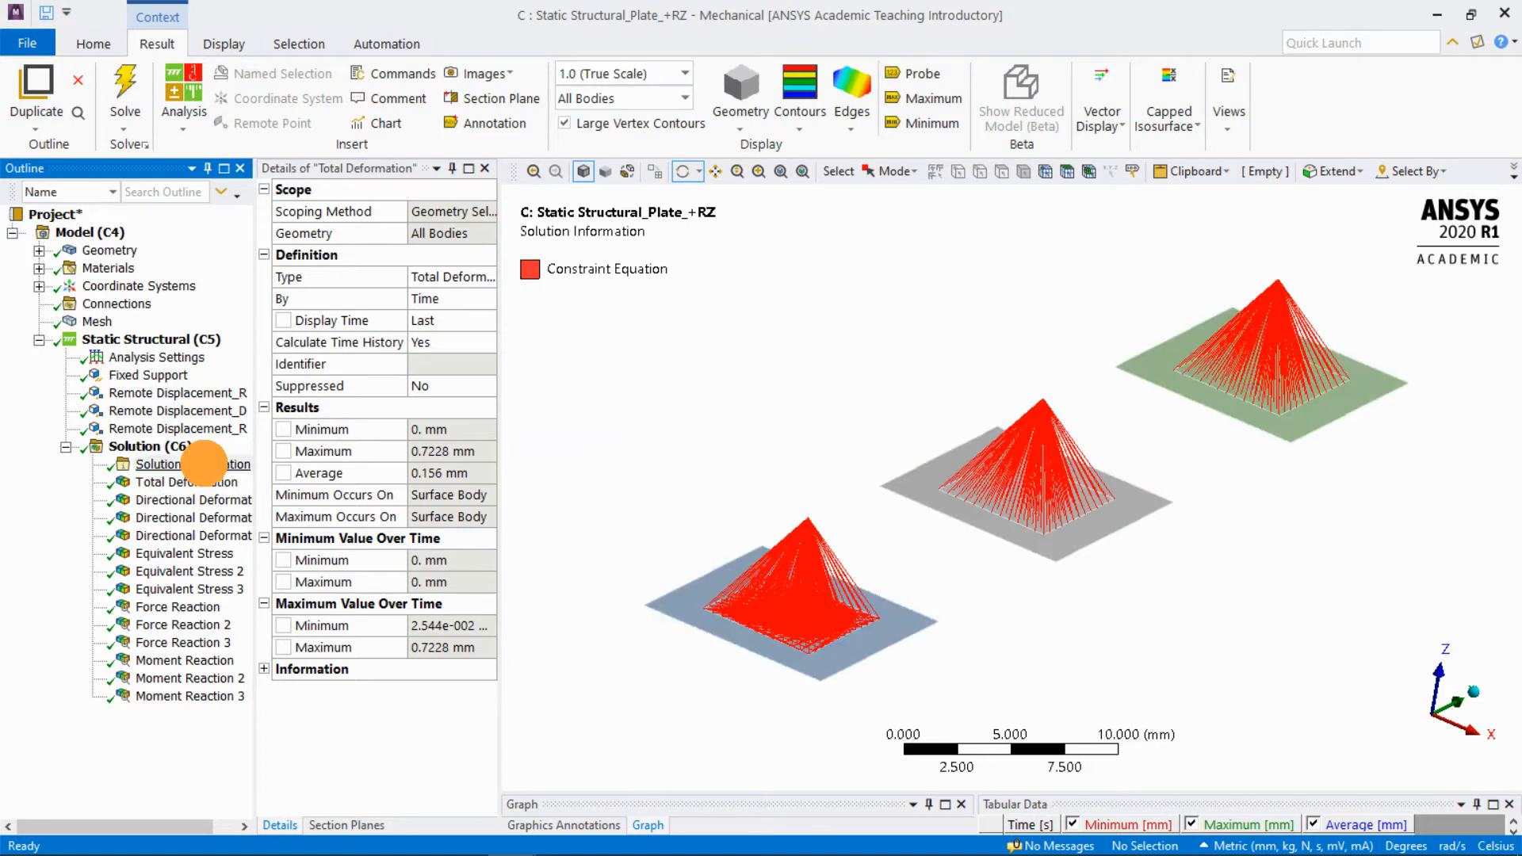
left_click(485, 430)
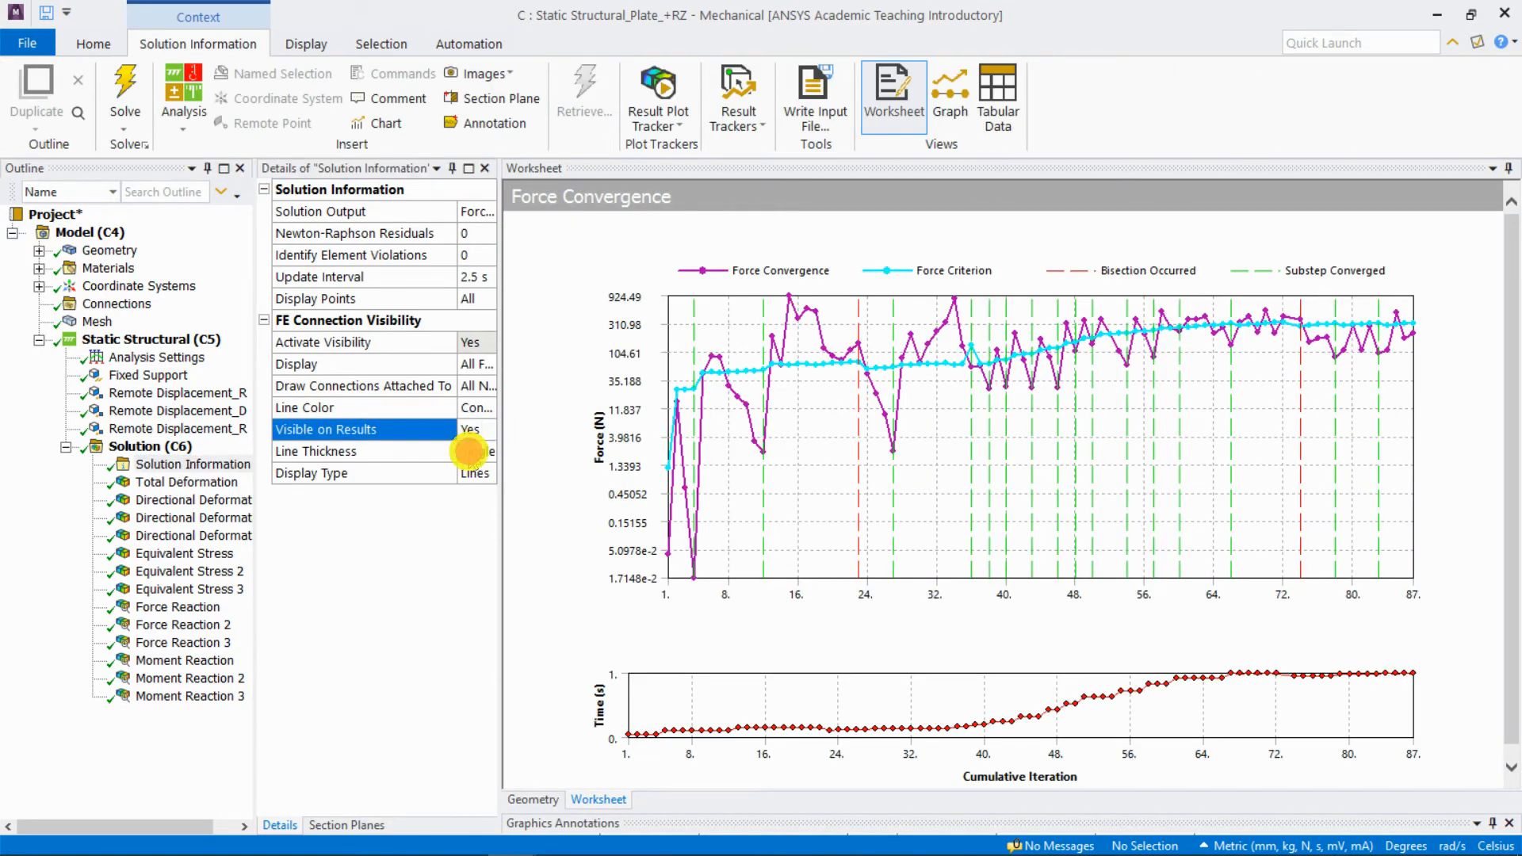
left_click(205, 481)
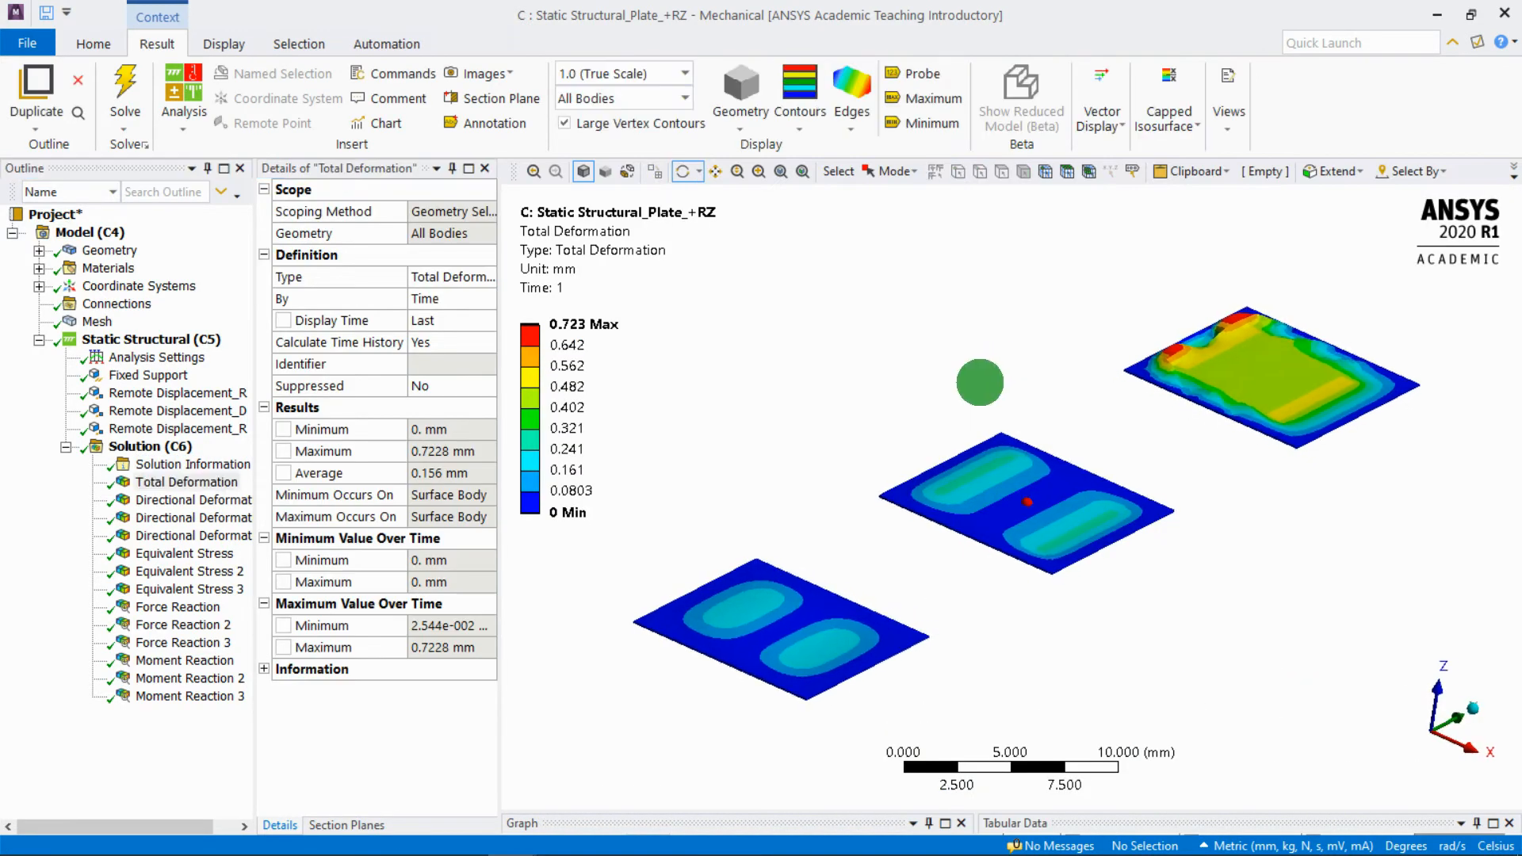
- Set the deformation scale to 3.9 (Auto Scale) and show the elements on the total deformation result
left_click(663, 73)
left_click(642, 145)
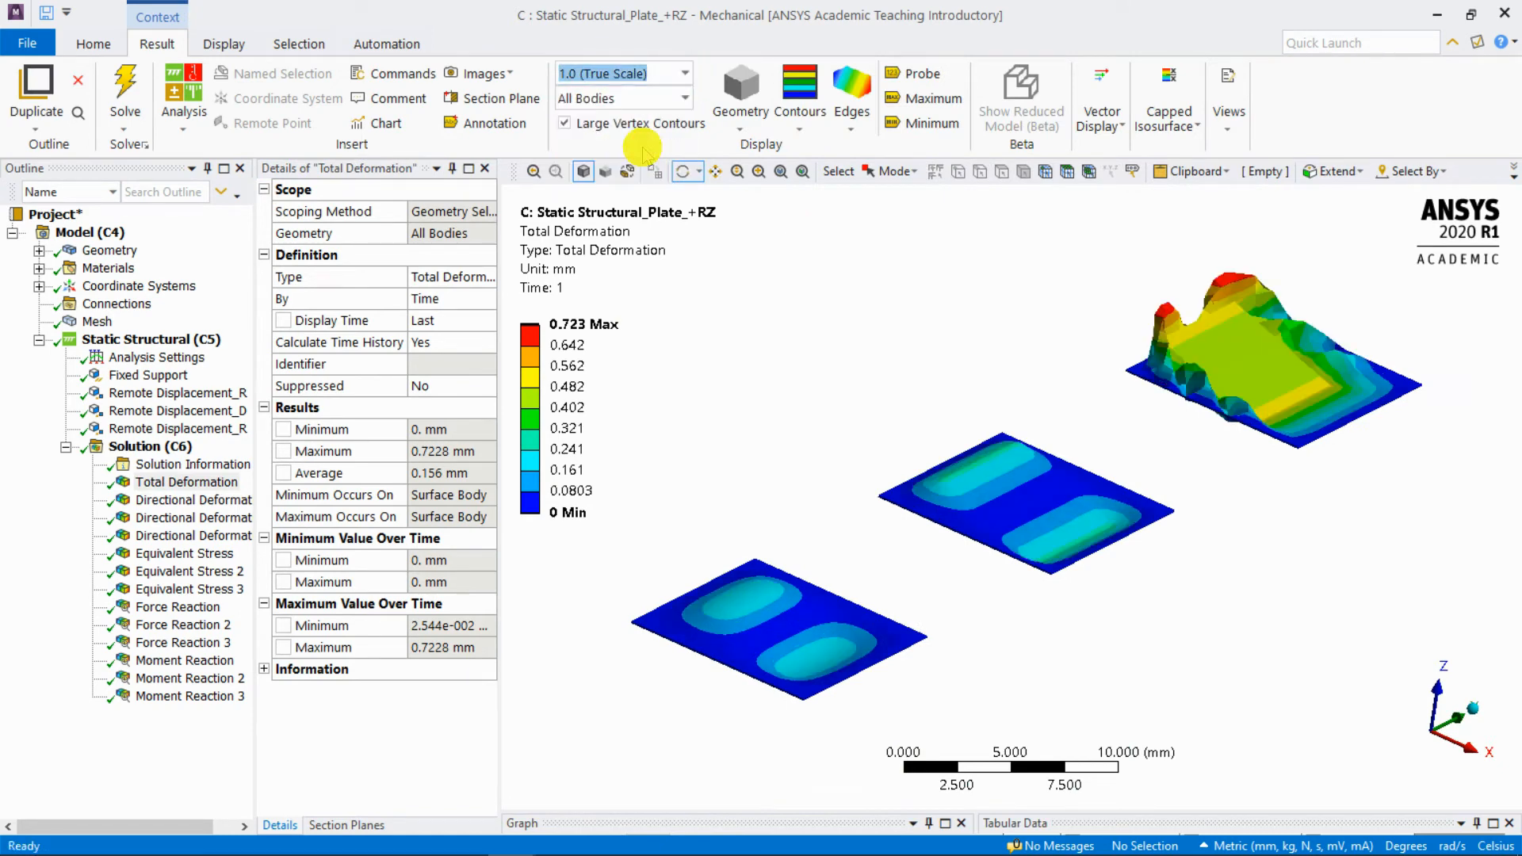
left_click_drag(848, 313, 987, 493)
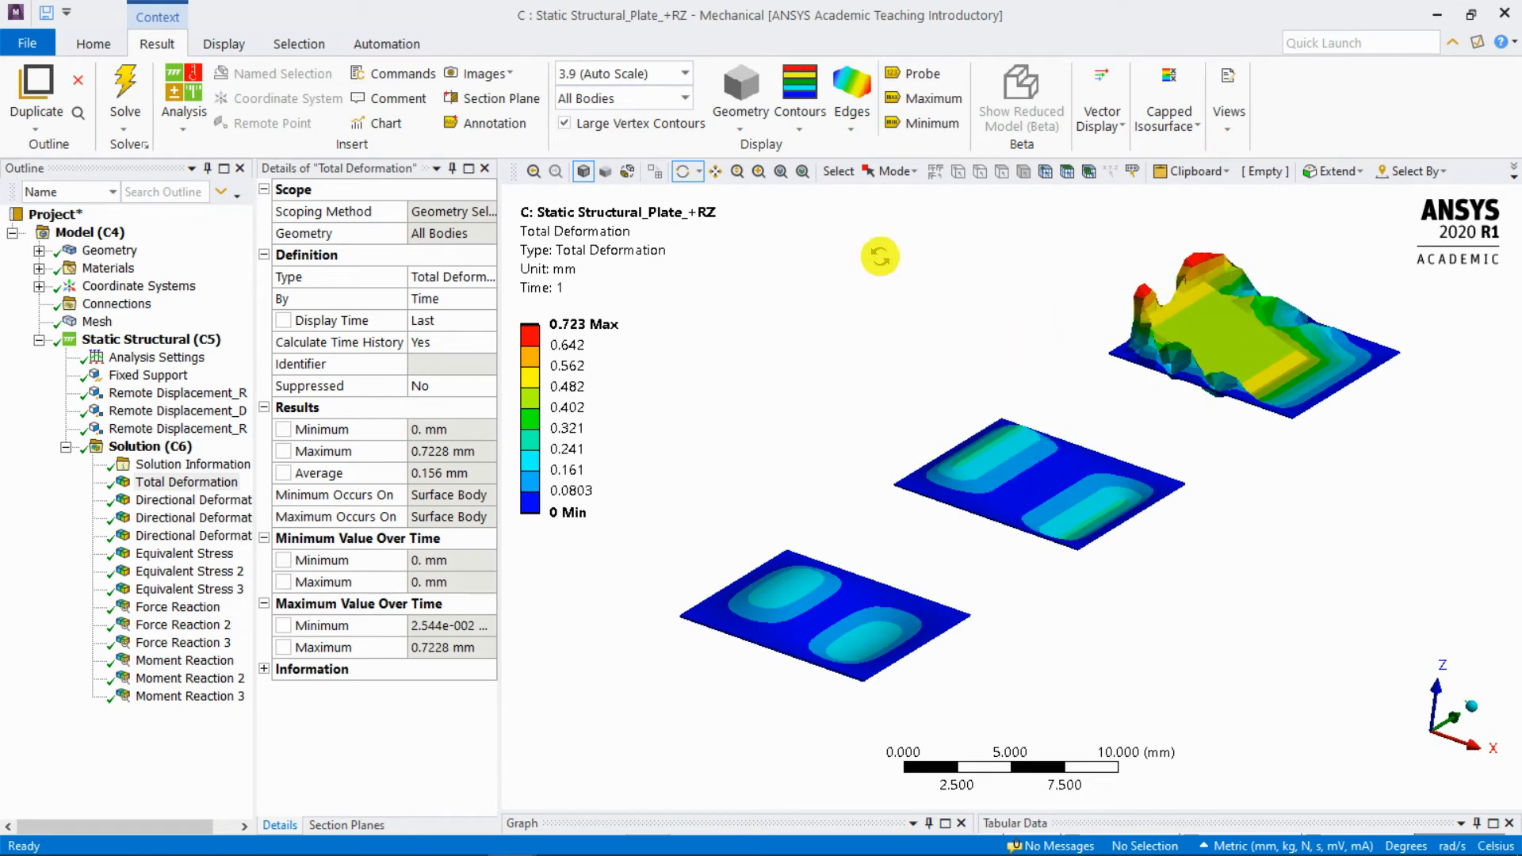
left_click(852, 111)
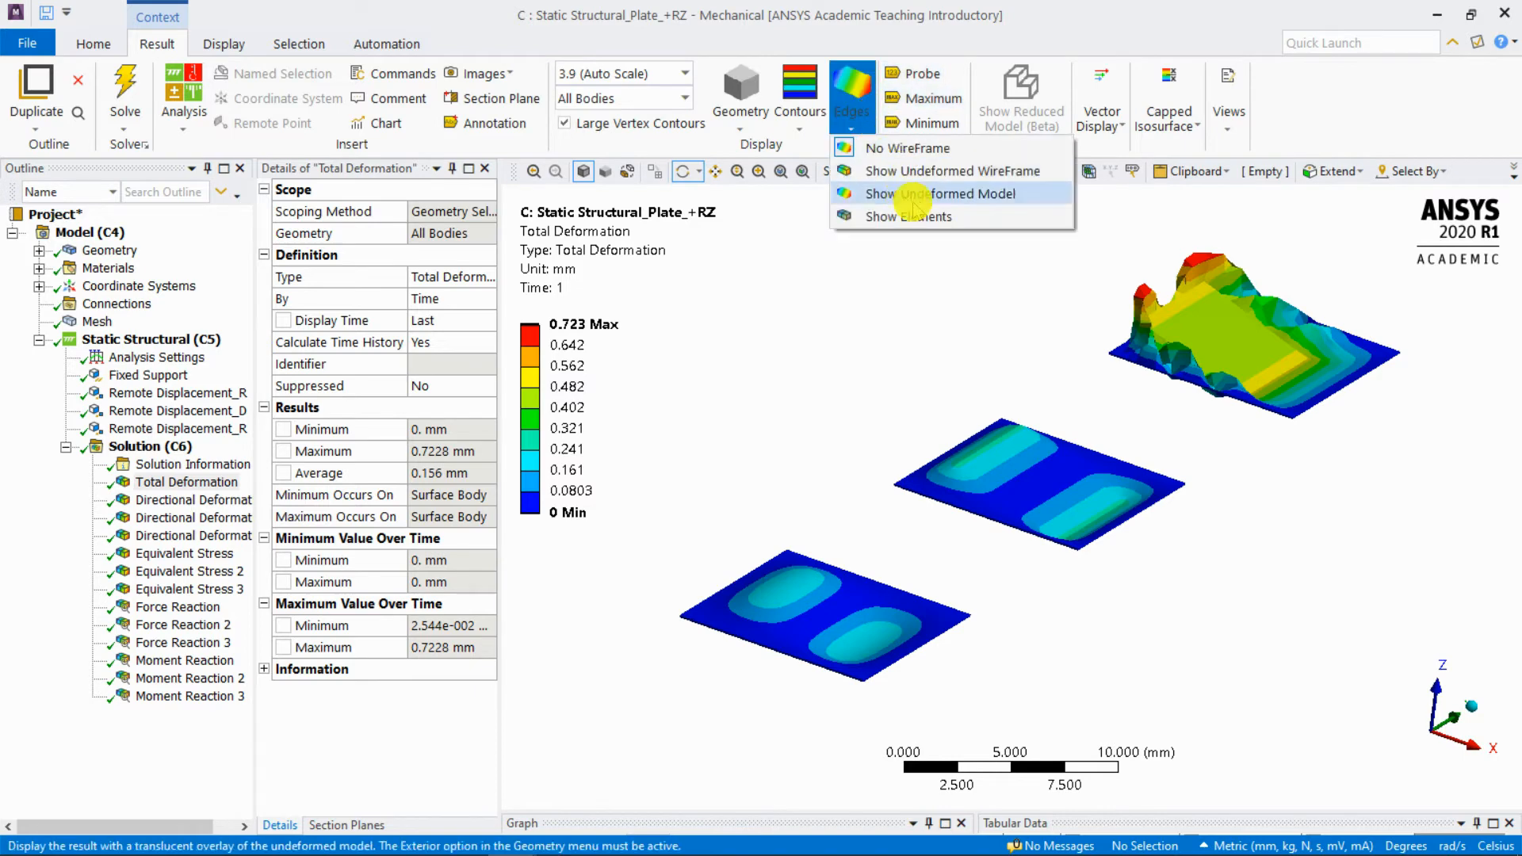
left_click(912, 216)
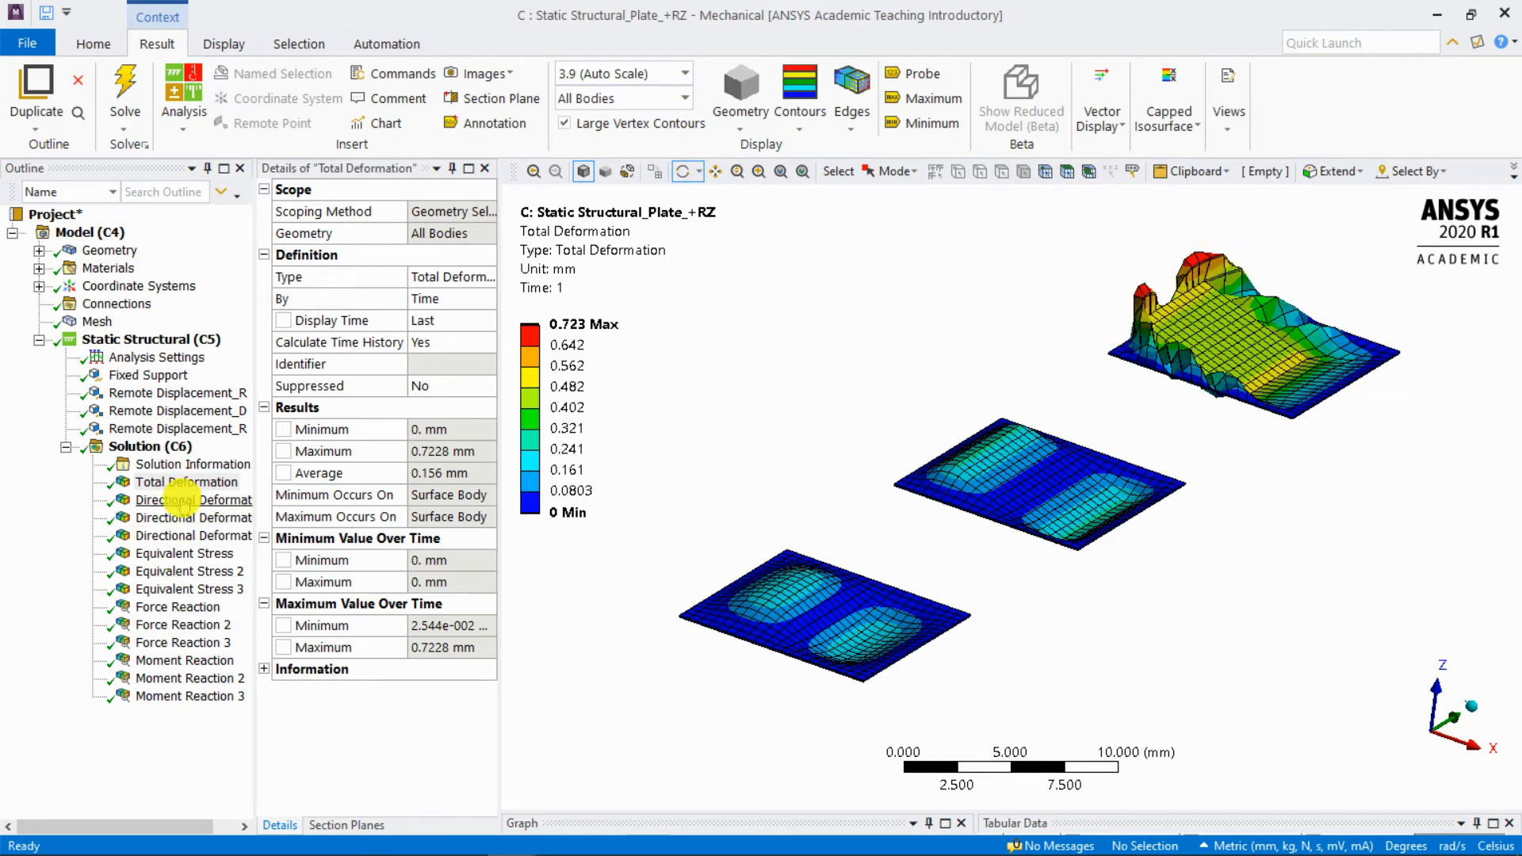
- Compare the Z-axis directional deformation results of the three plates one after another
left_click(184, 501)
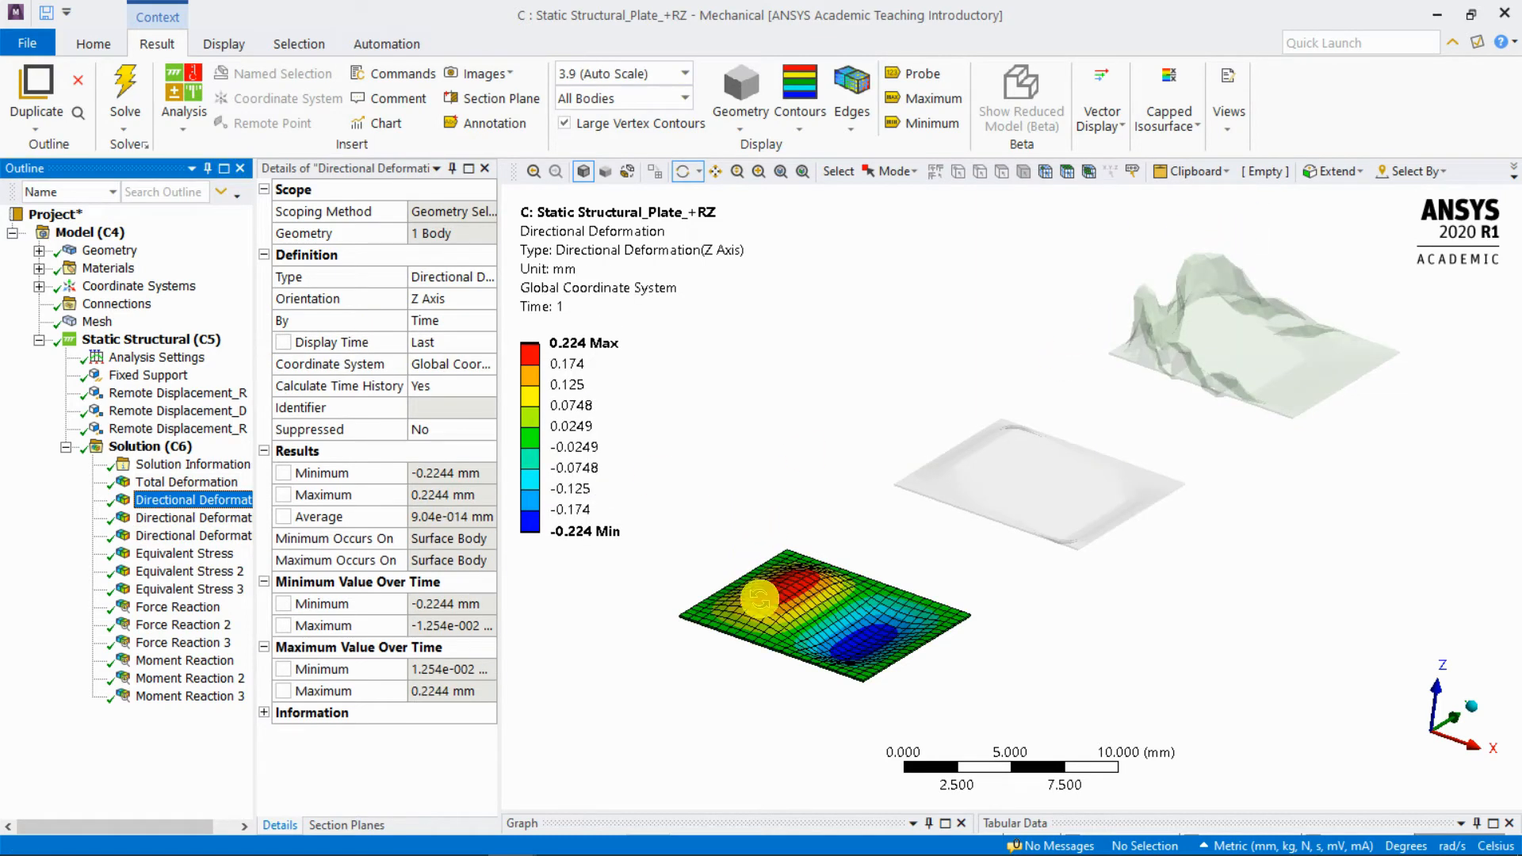
left_click(205, 518)
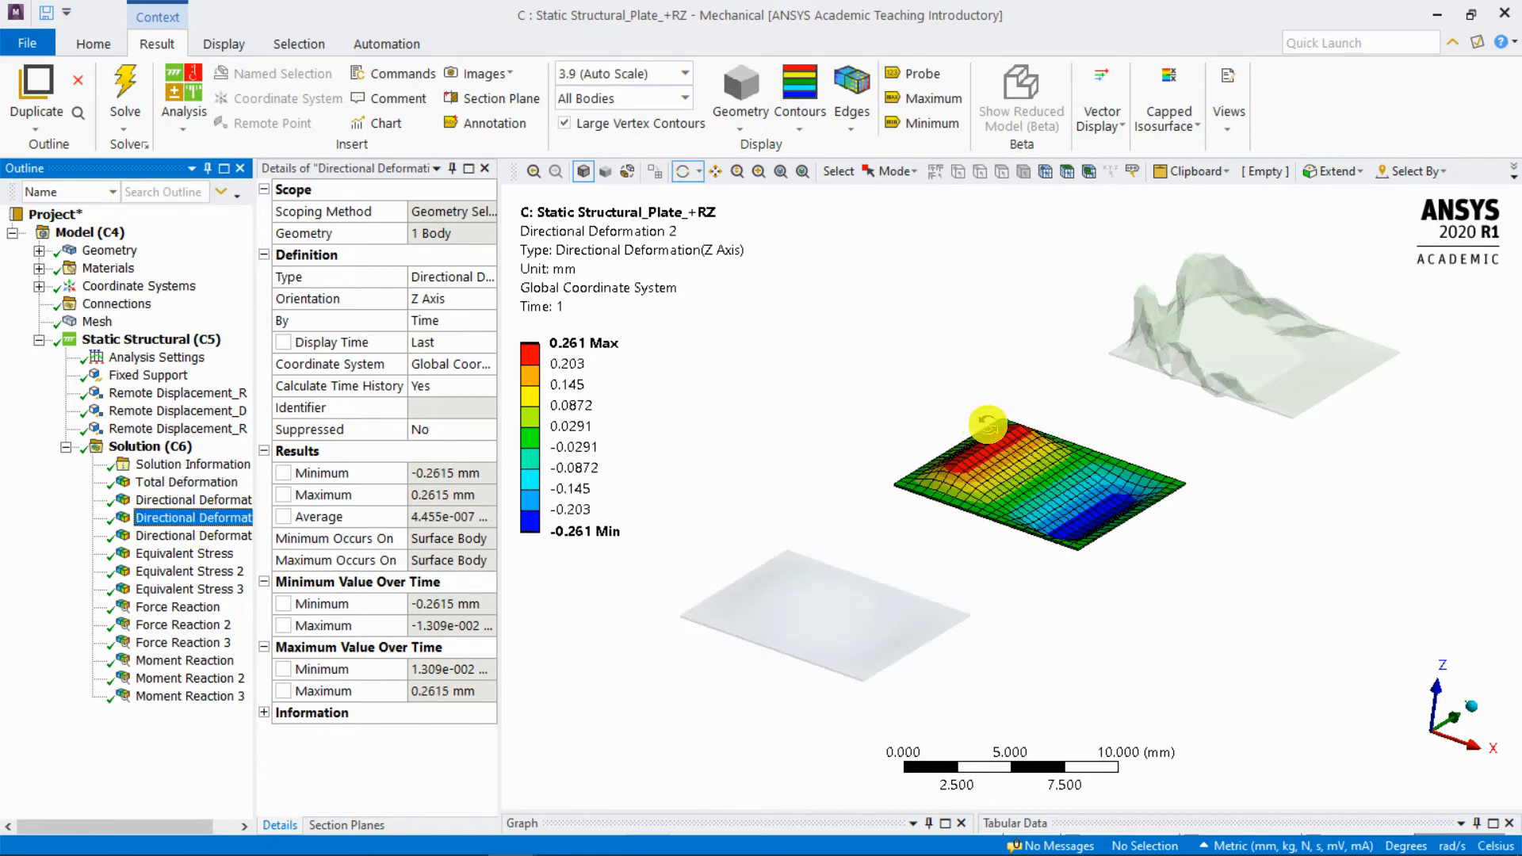
left_click(199, 535)
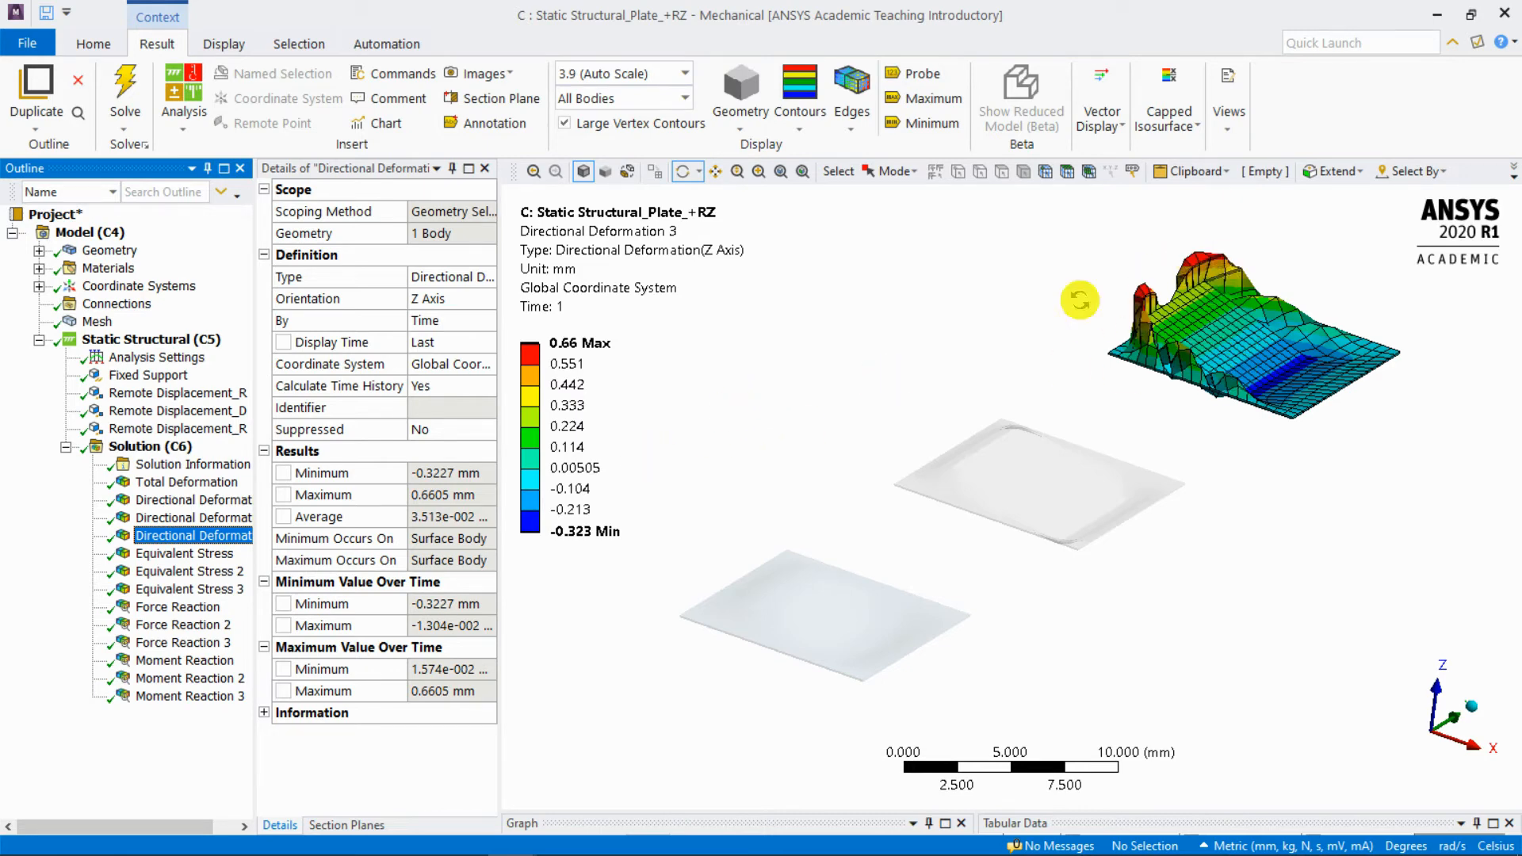
- Set Visible on Results to Yes for the FE connections and display the first Z-axis directional deformation result
left_click(226, 393)
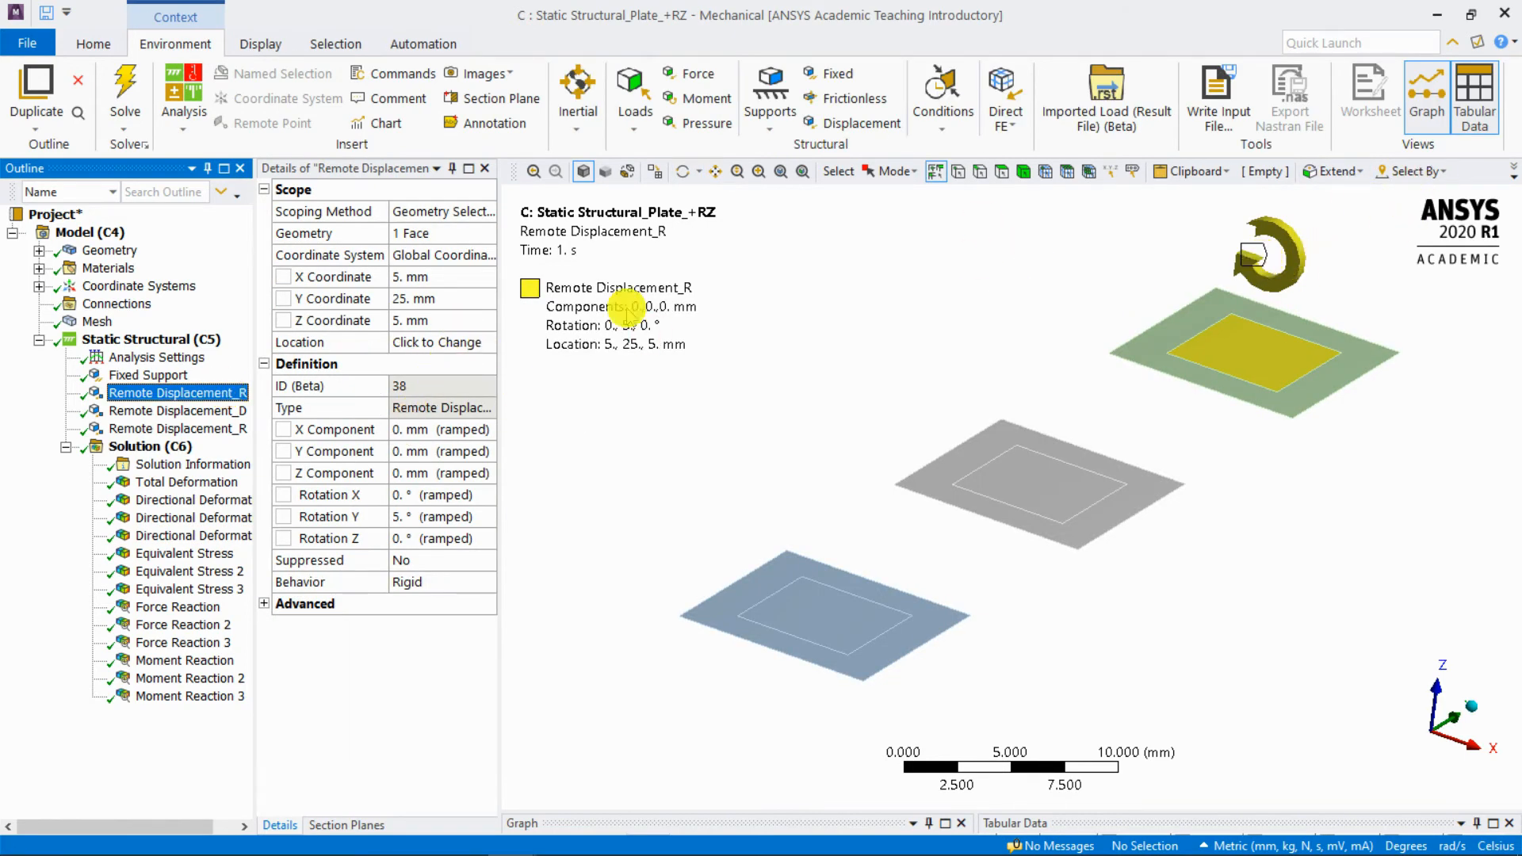
left_click(192, 464)
left_click(490, 429)
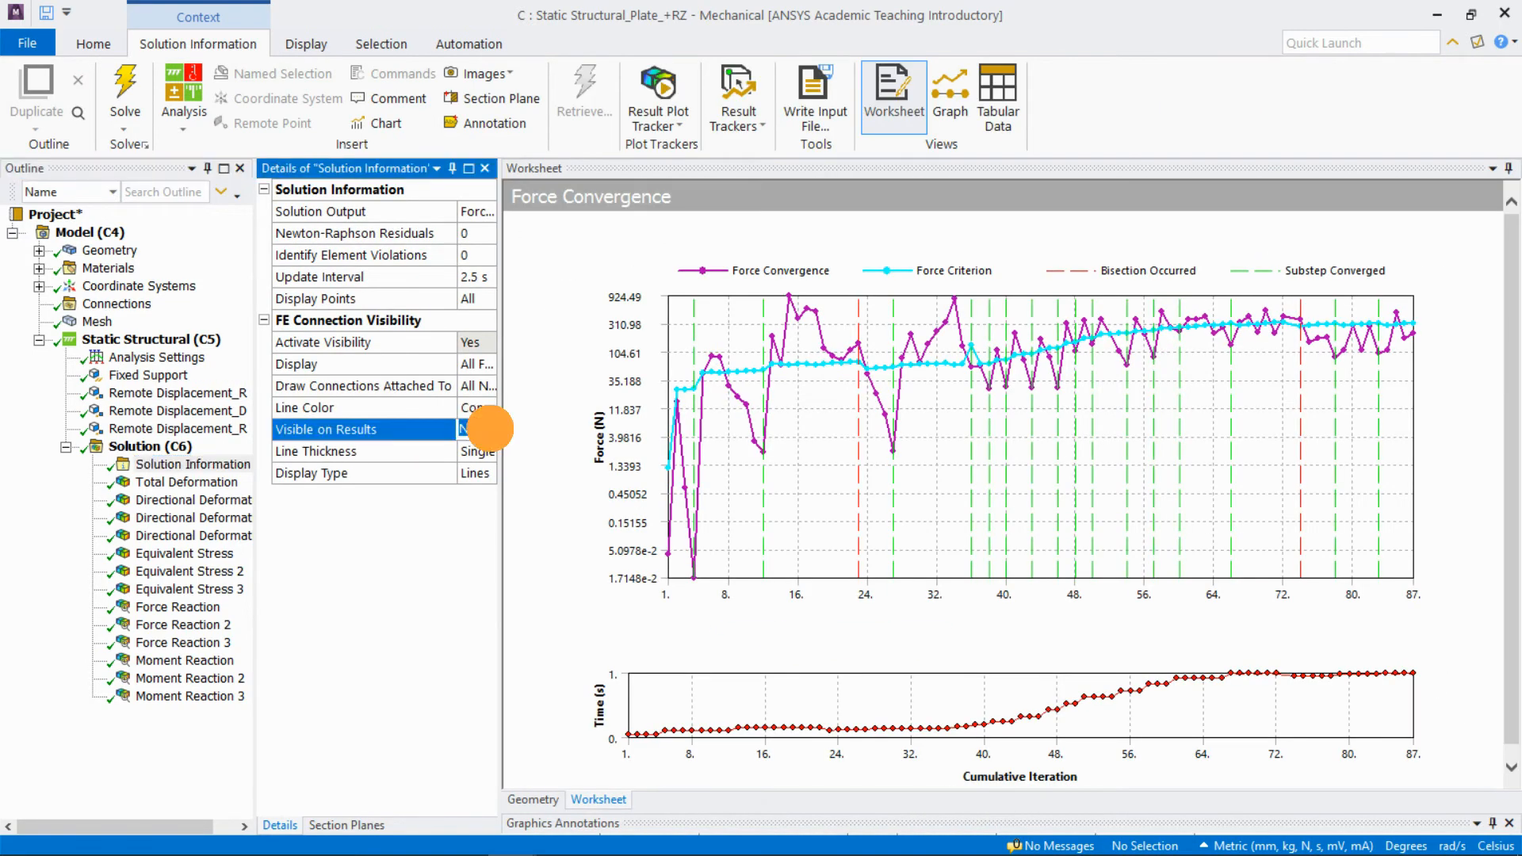
left_click(470, 452)
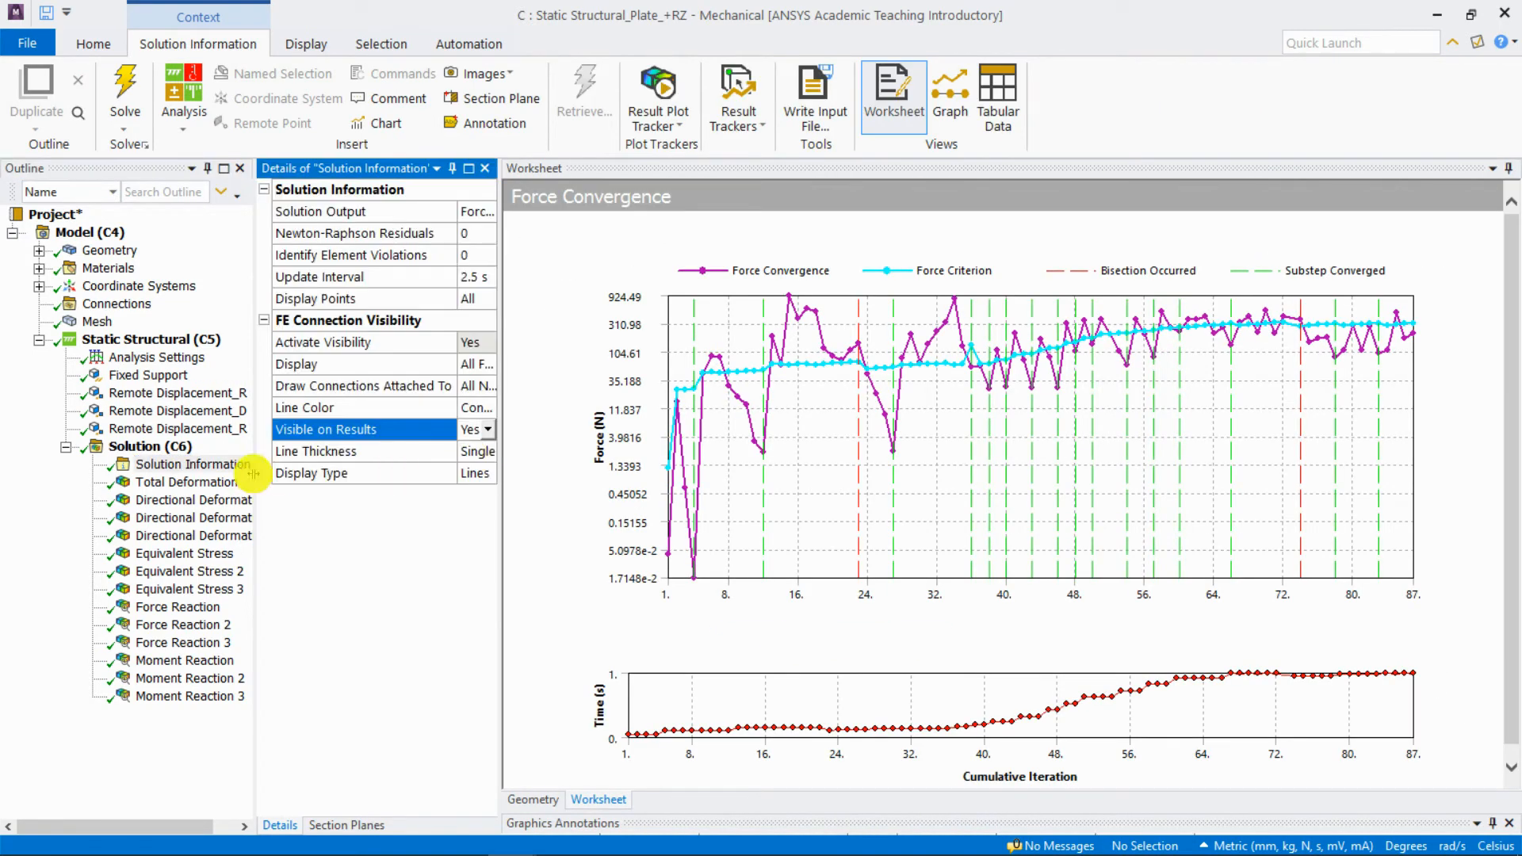
left_click(202, 499)
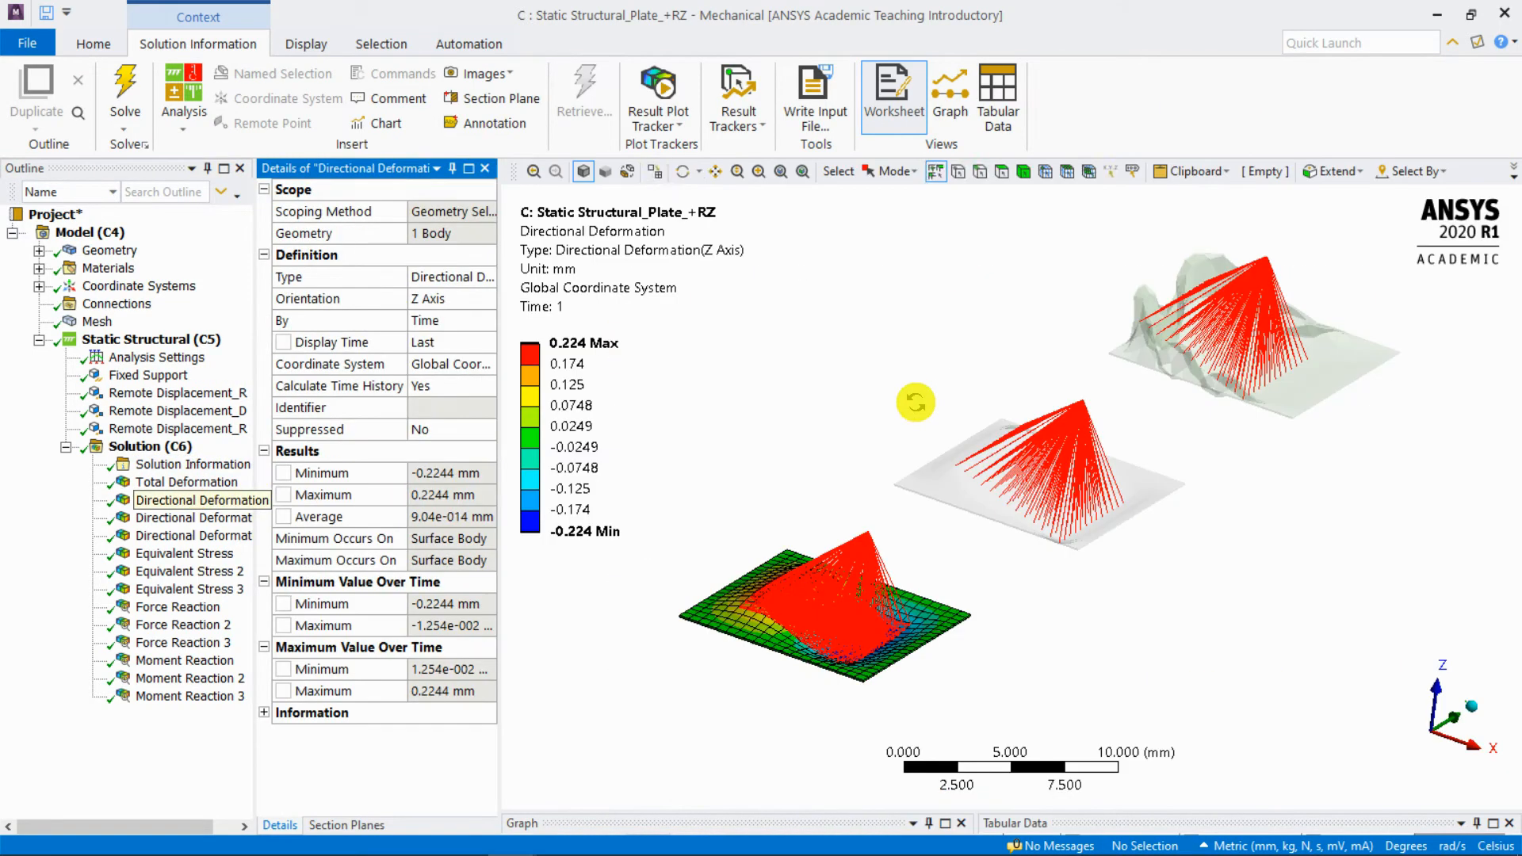
- Examine the FE connections and deformed shapes of the three plates in the directional deformation result from the front and at an angle
left_click(1407, 742)
right_click_drag(1120, 338, 856, 548)
left_click_drag(1059, 459, 1238, 402)
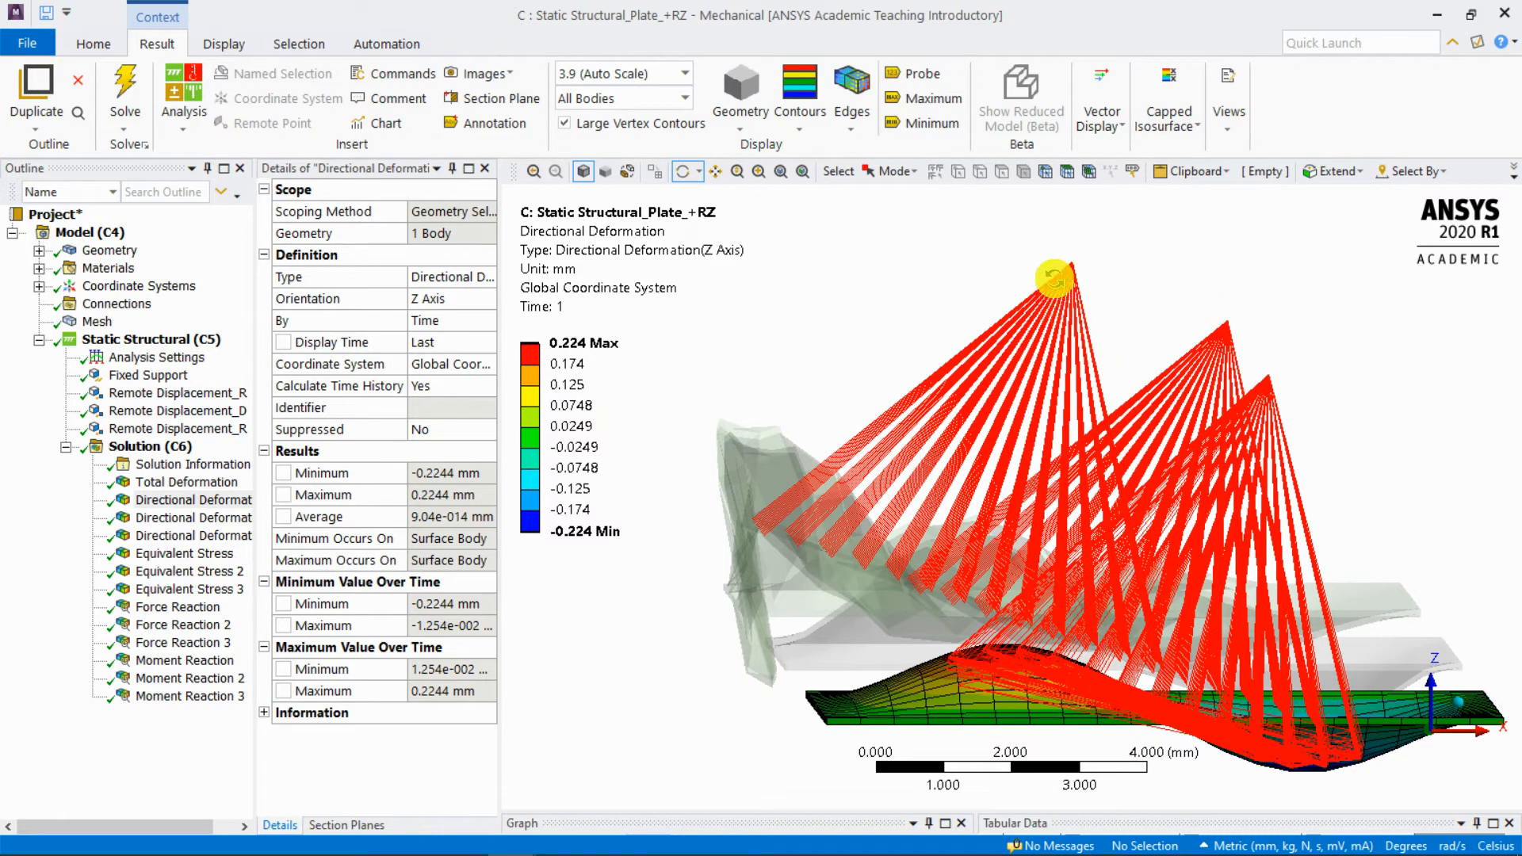
left_click(1436, 733)
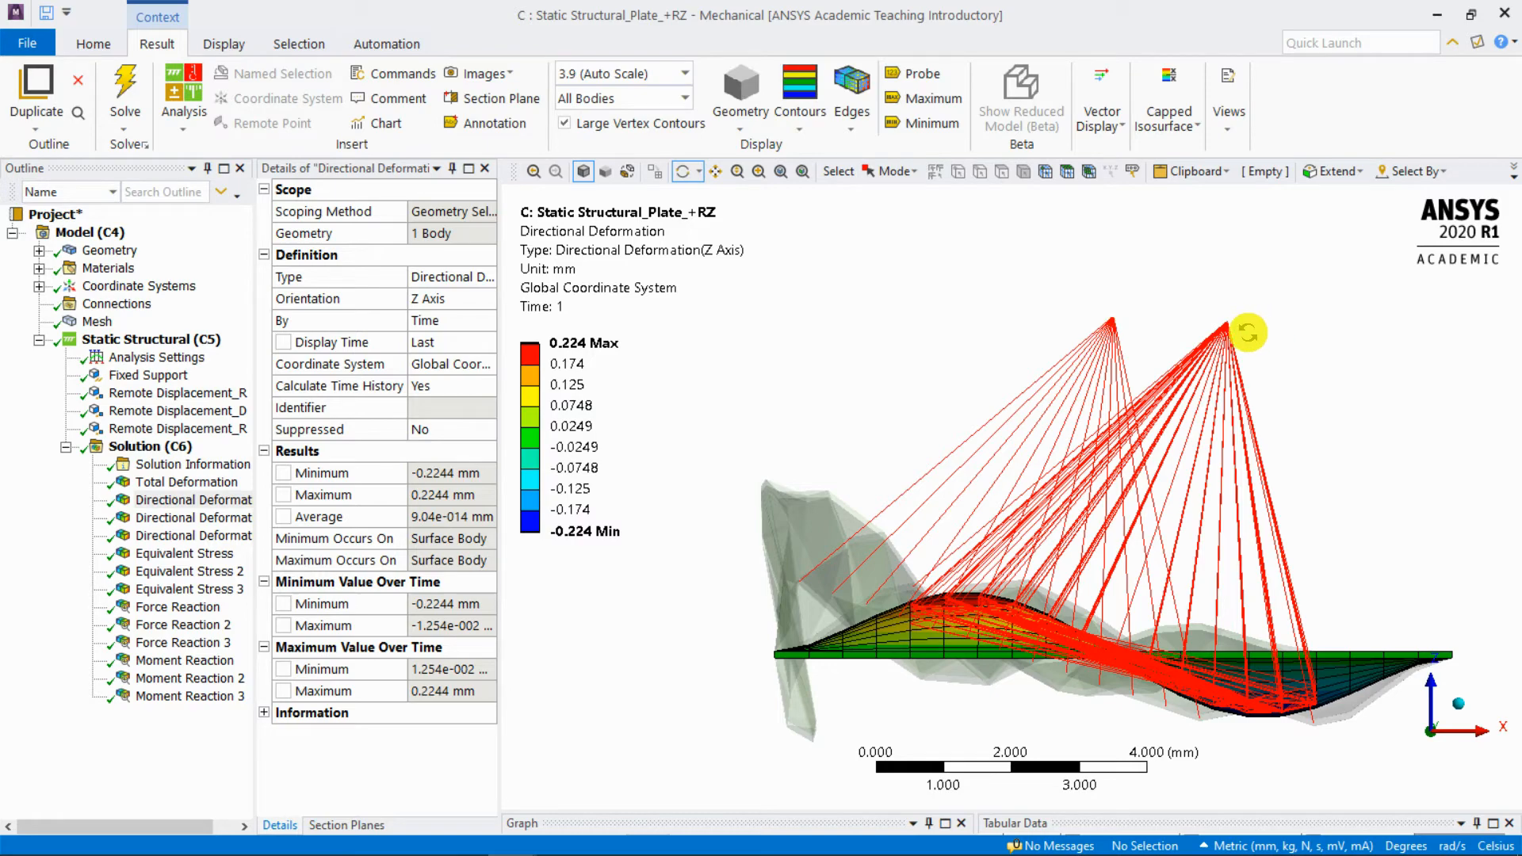
left_click_drag(1208, 359, 1182, 394)
- Inspect the total deformation of all three plates with their FE connections, and view the third equivalent stress result
left_click(167, 480)
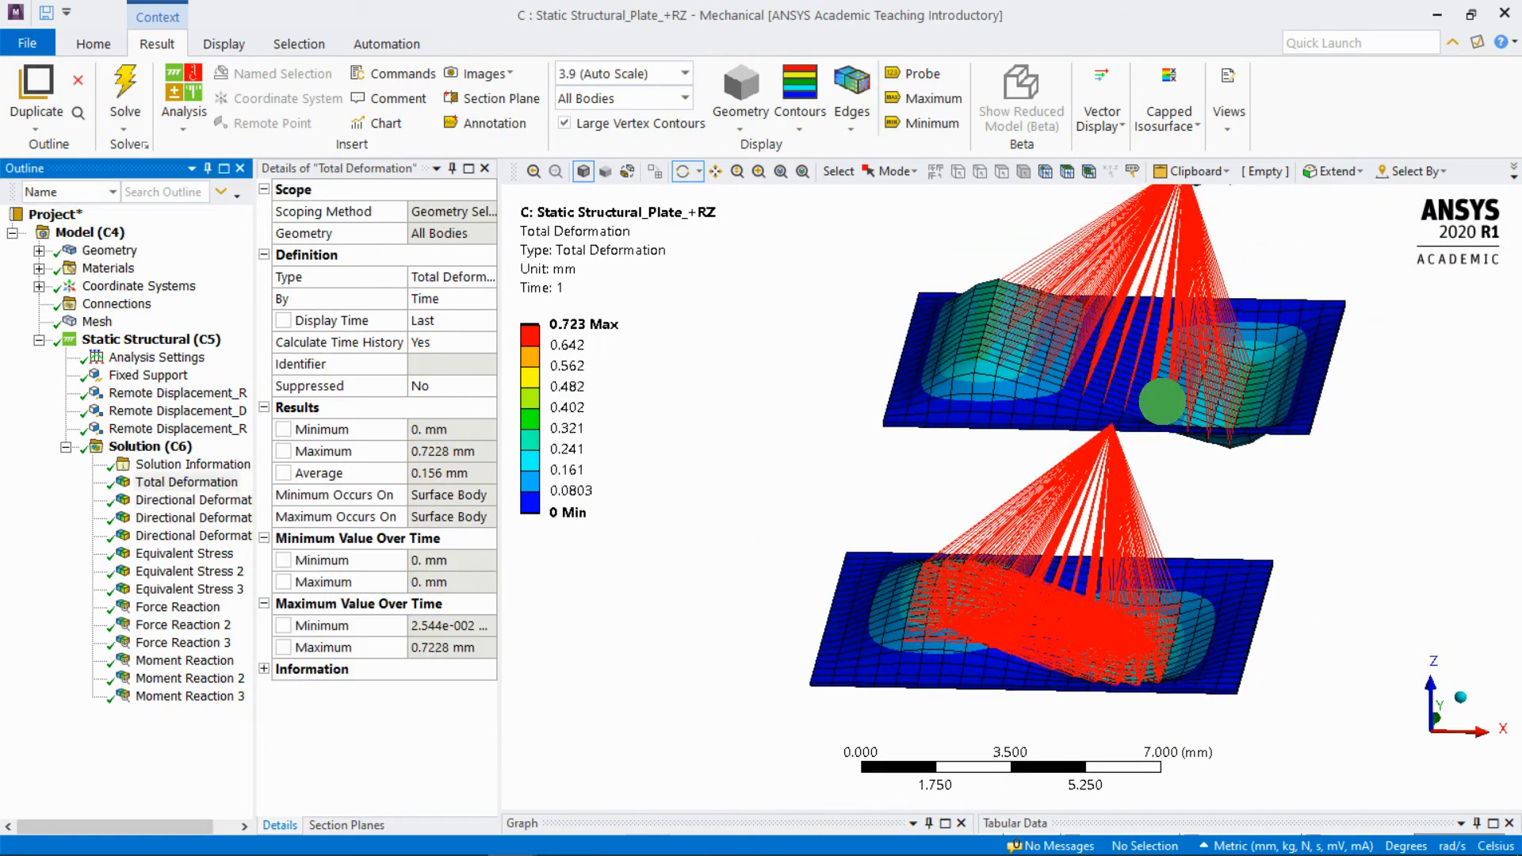
left_click_drag(1085, 295, 1042, 412)
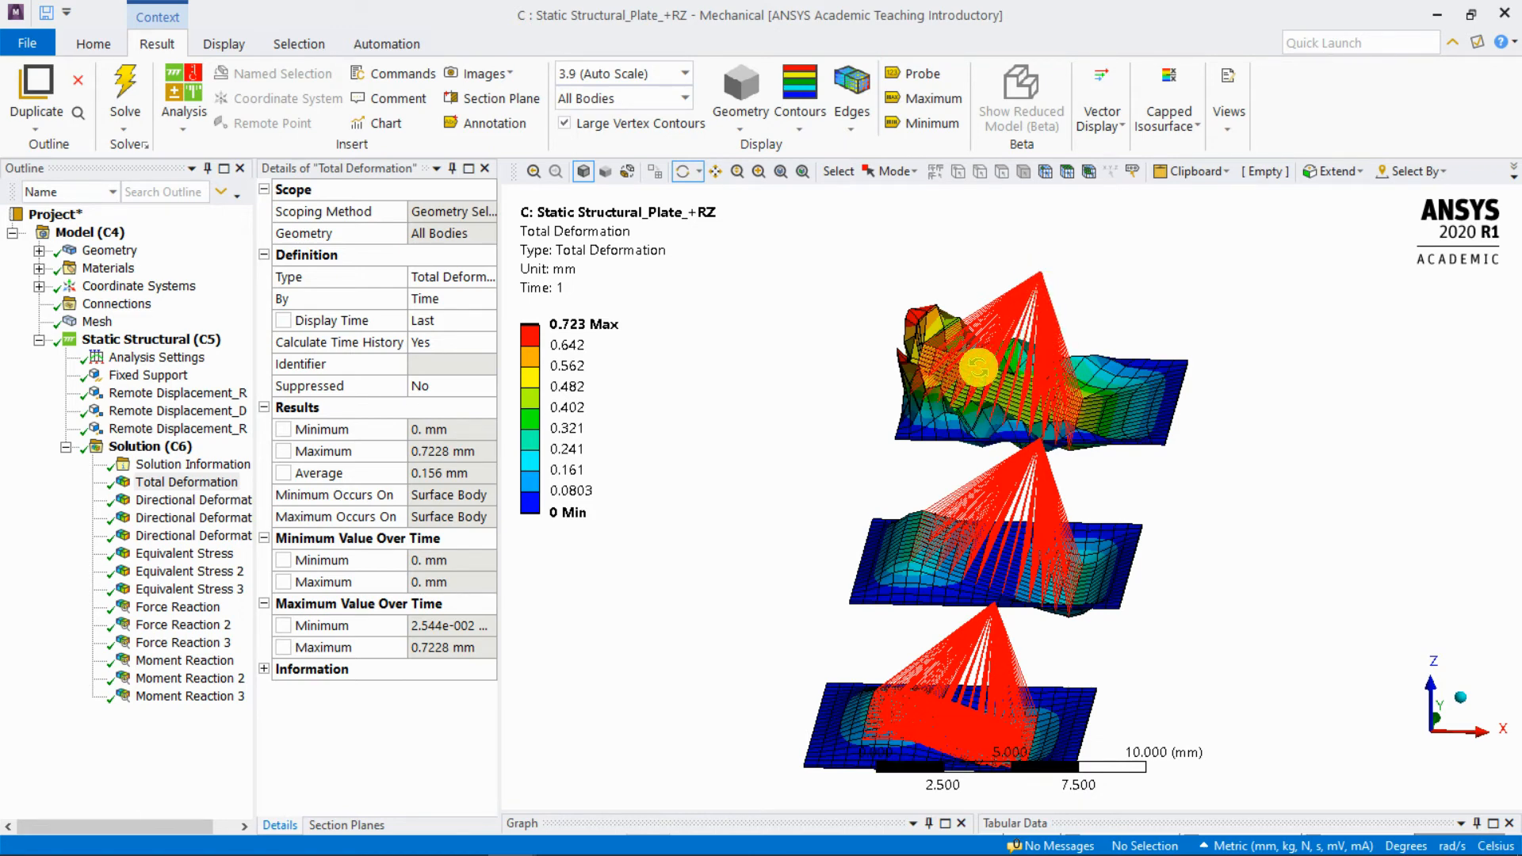
left_click(143, 587)
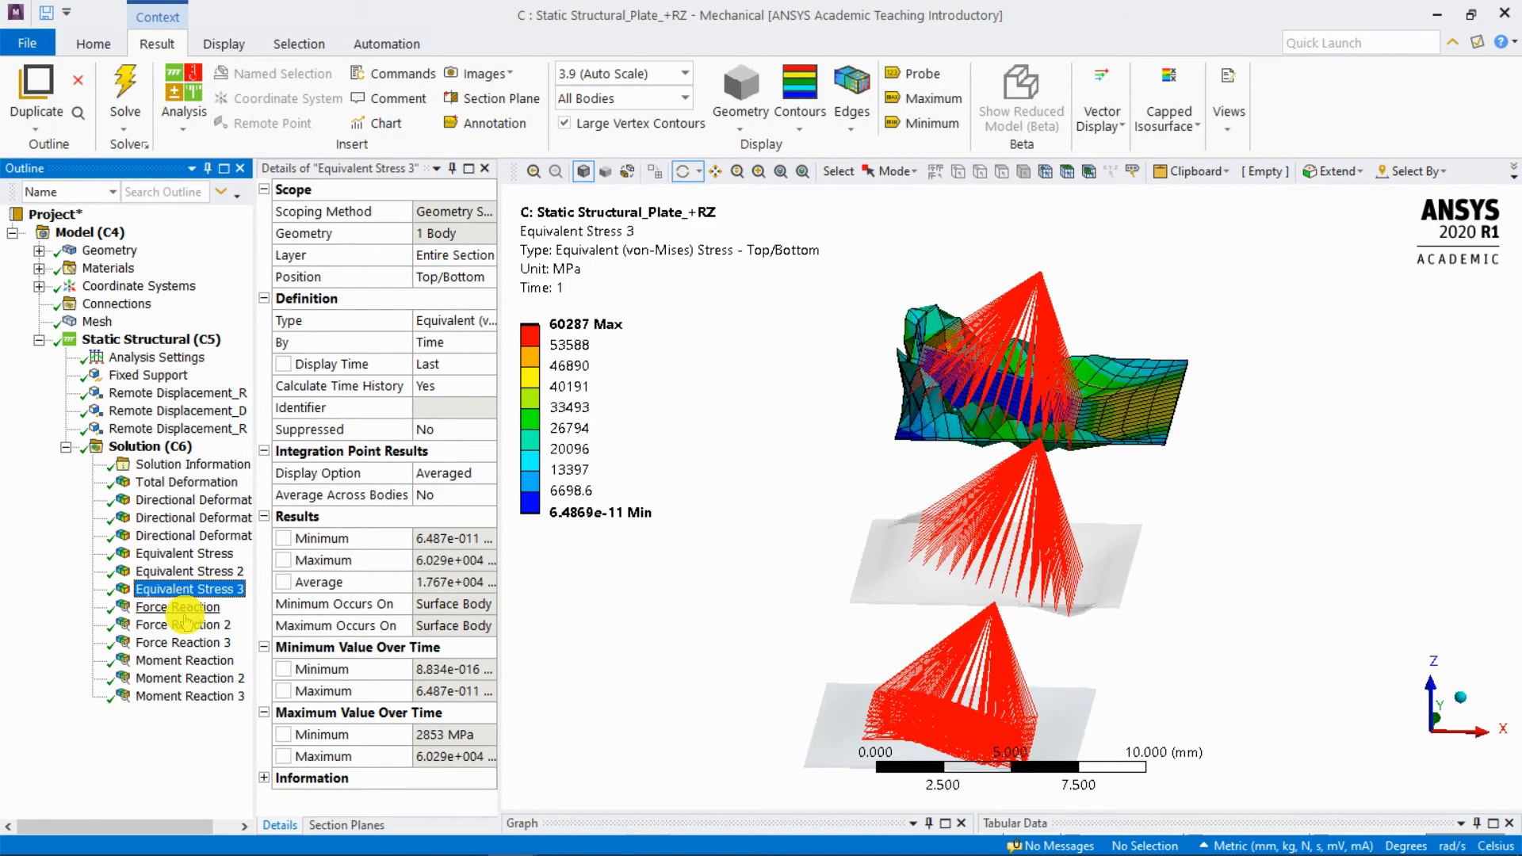
- Compare the force reaction results of the three remote displacements
left_click(152, 608)
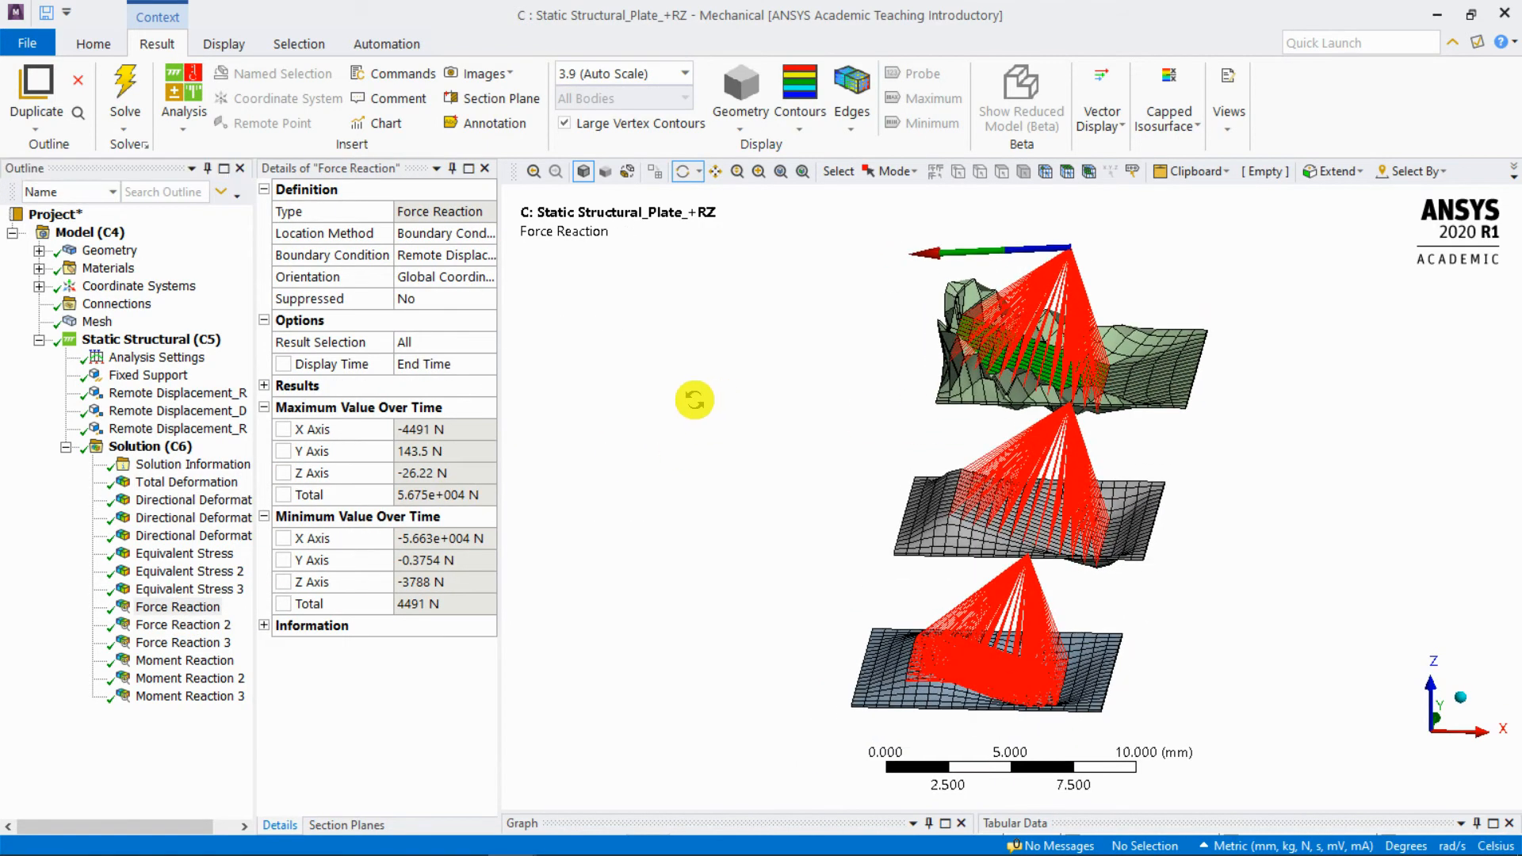
left_click(194, 625)
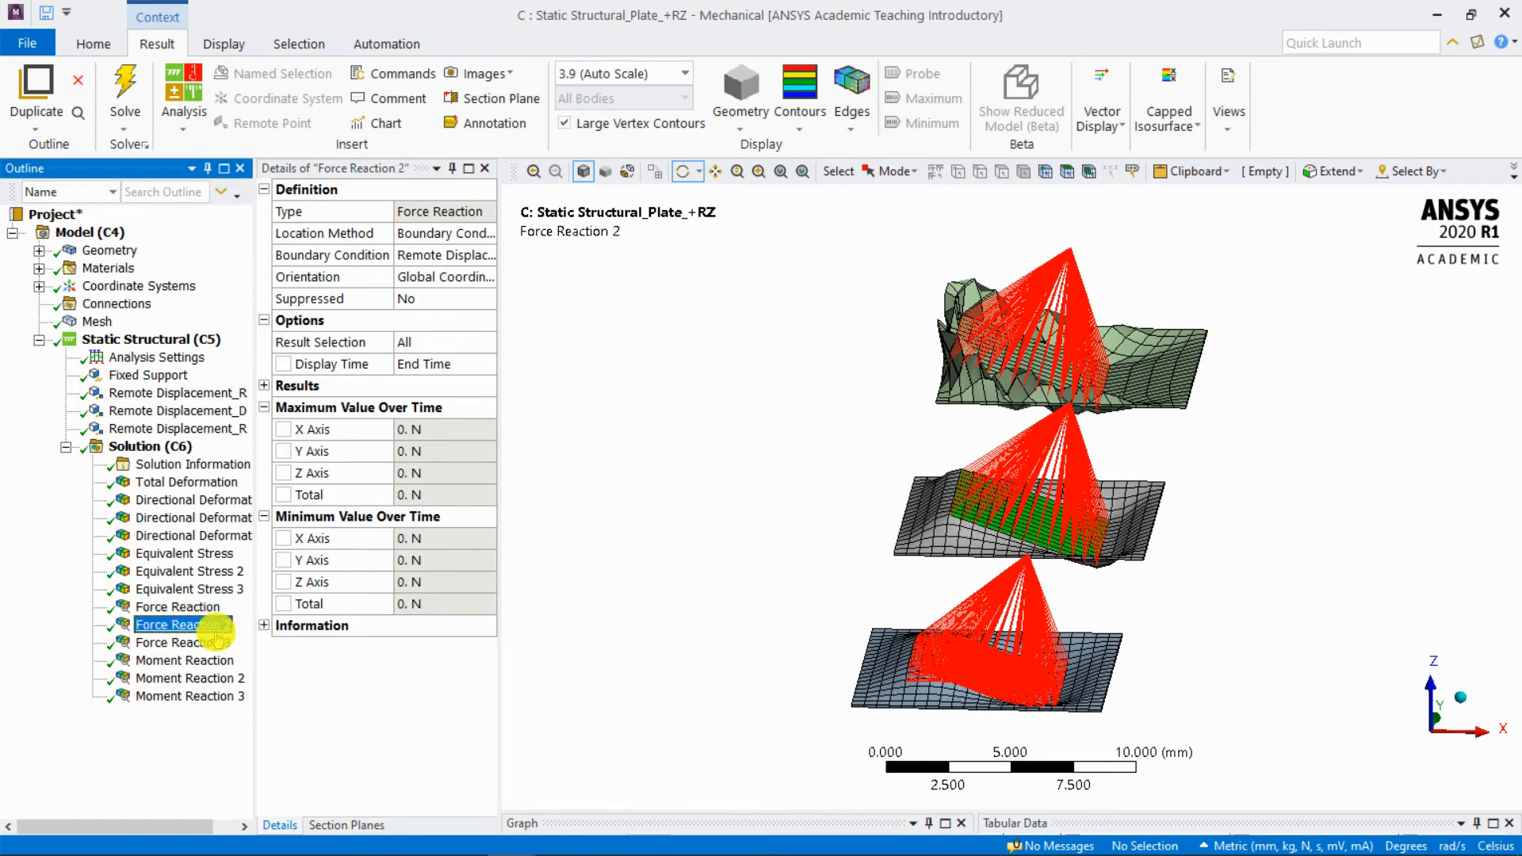
left_click(182, 642)
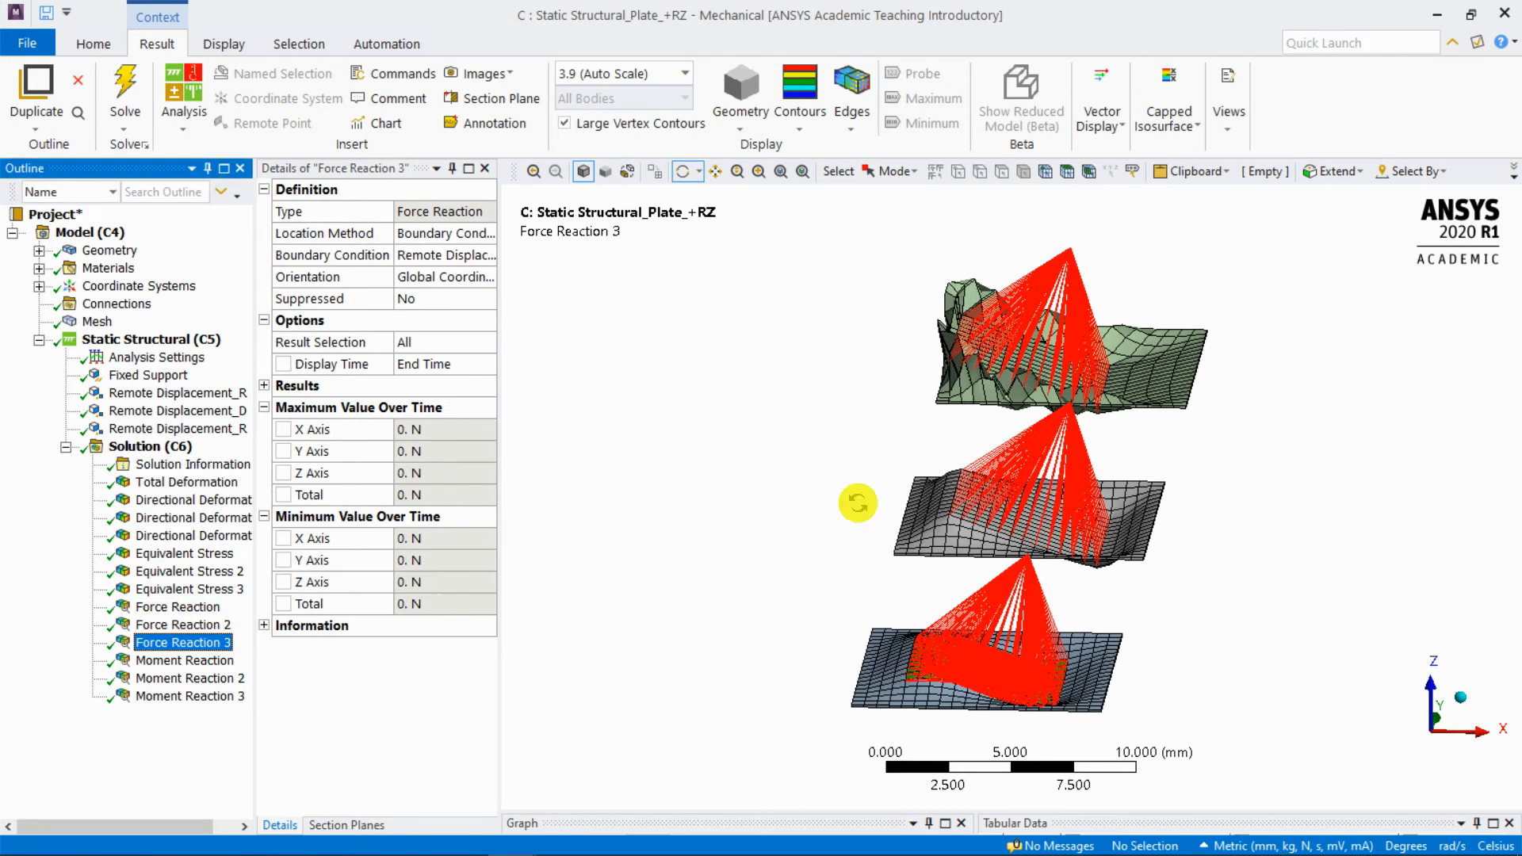
left_click(224, 625)
left_click(208, 639)
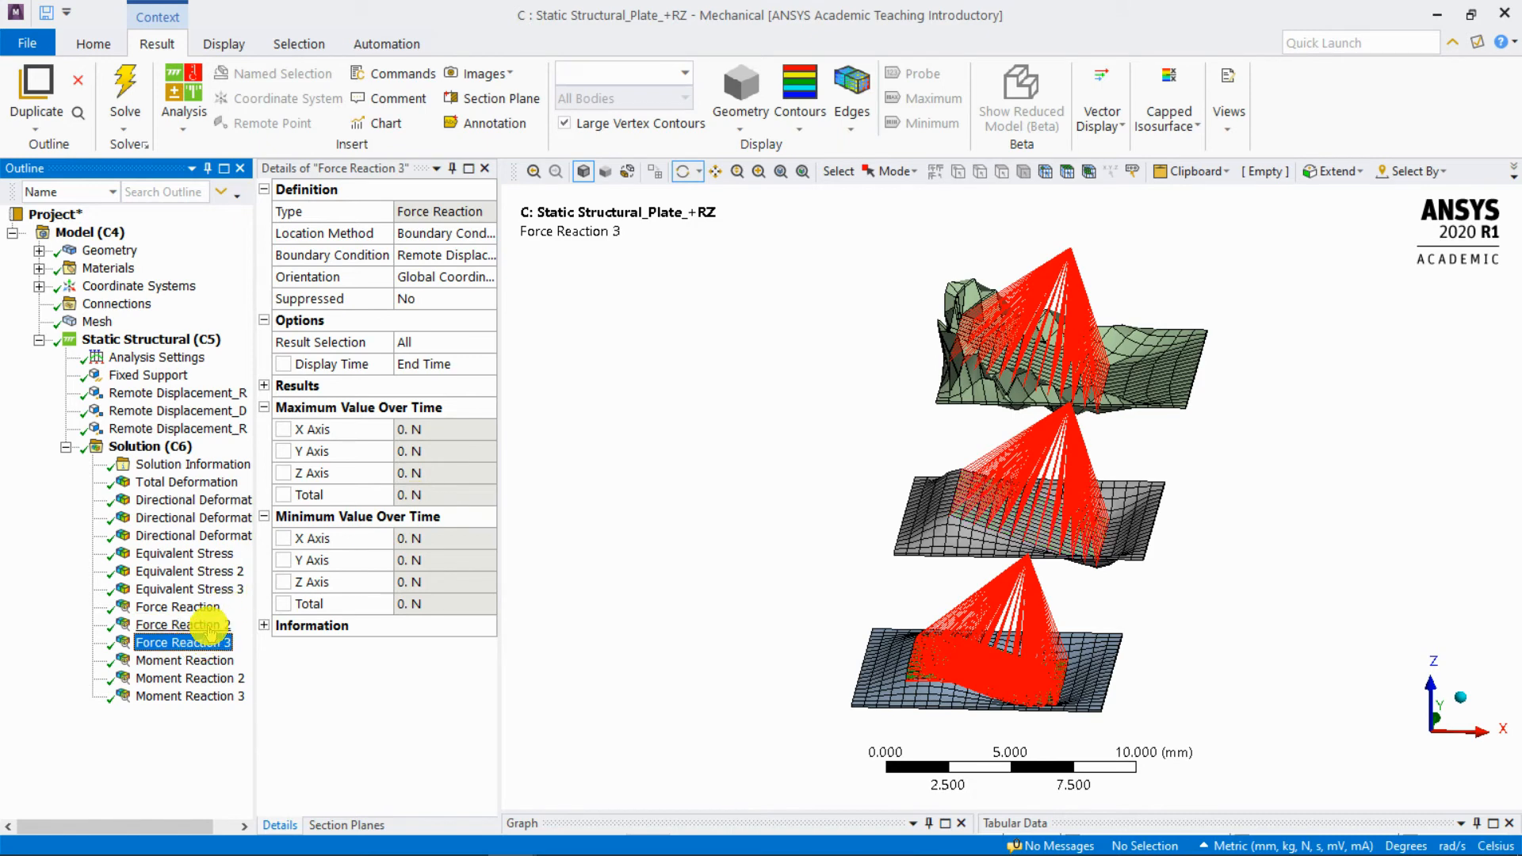
left_click(208, 624)
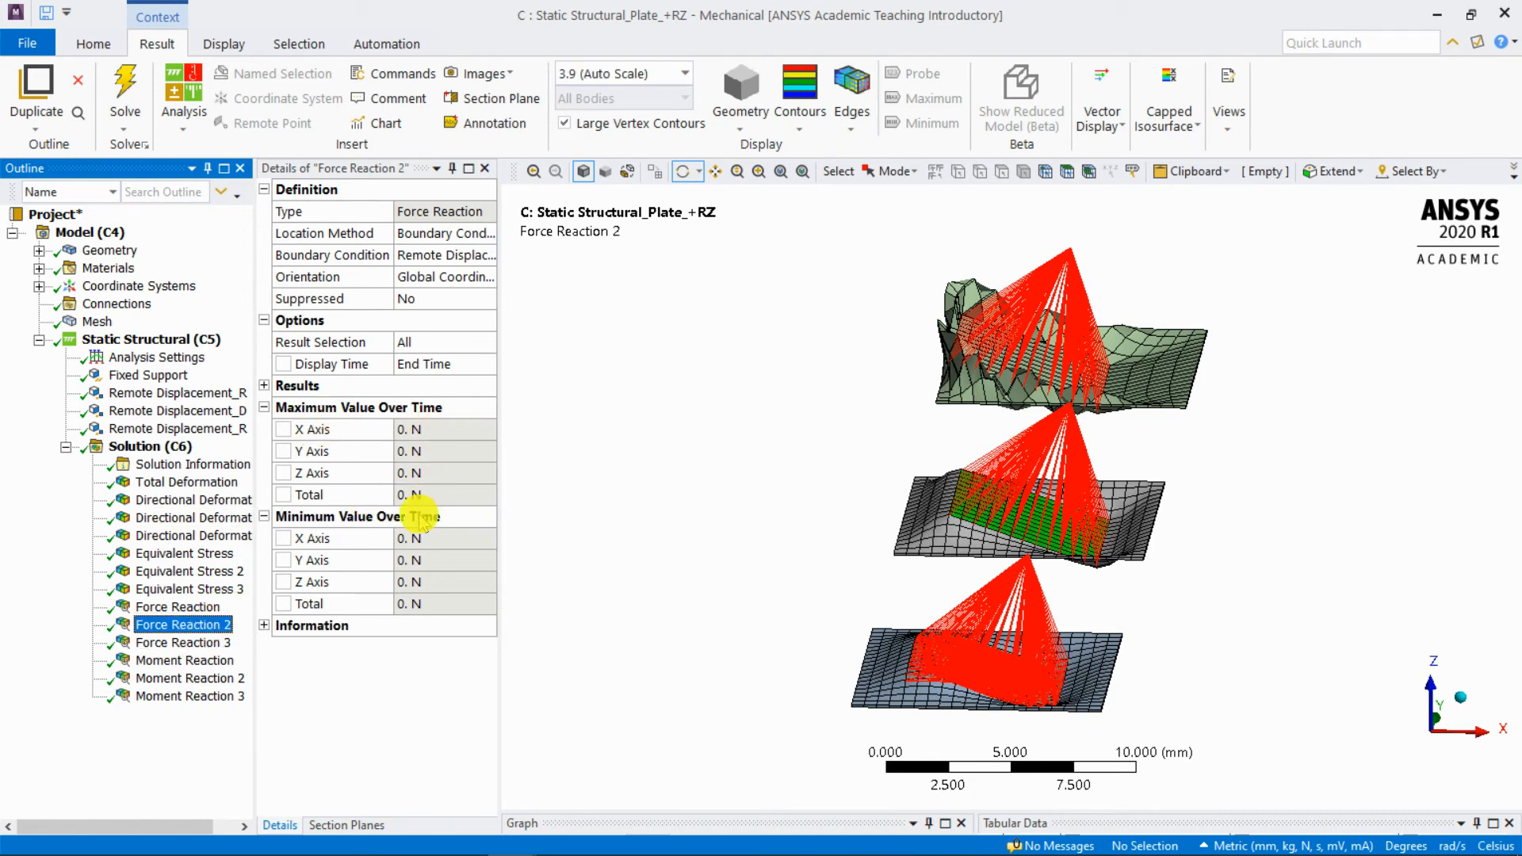
left_click(210, 640)
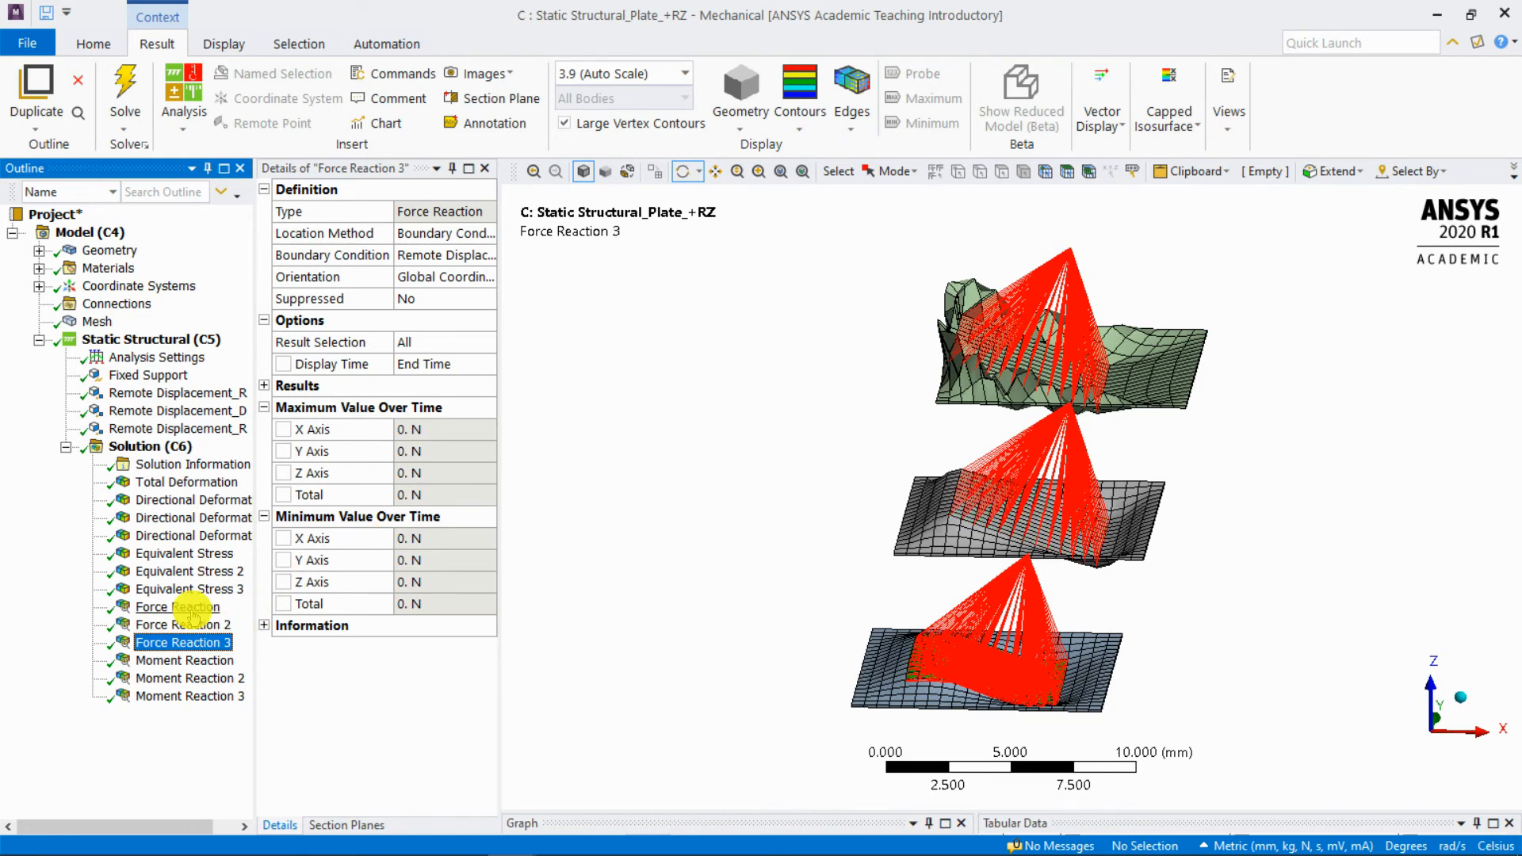
left_click(195, 609)
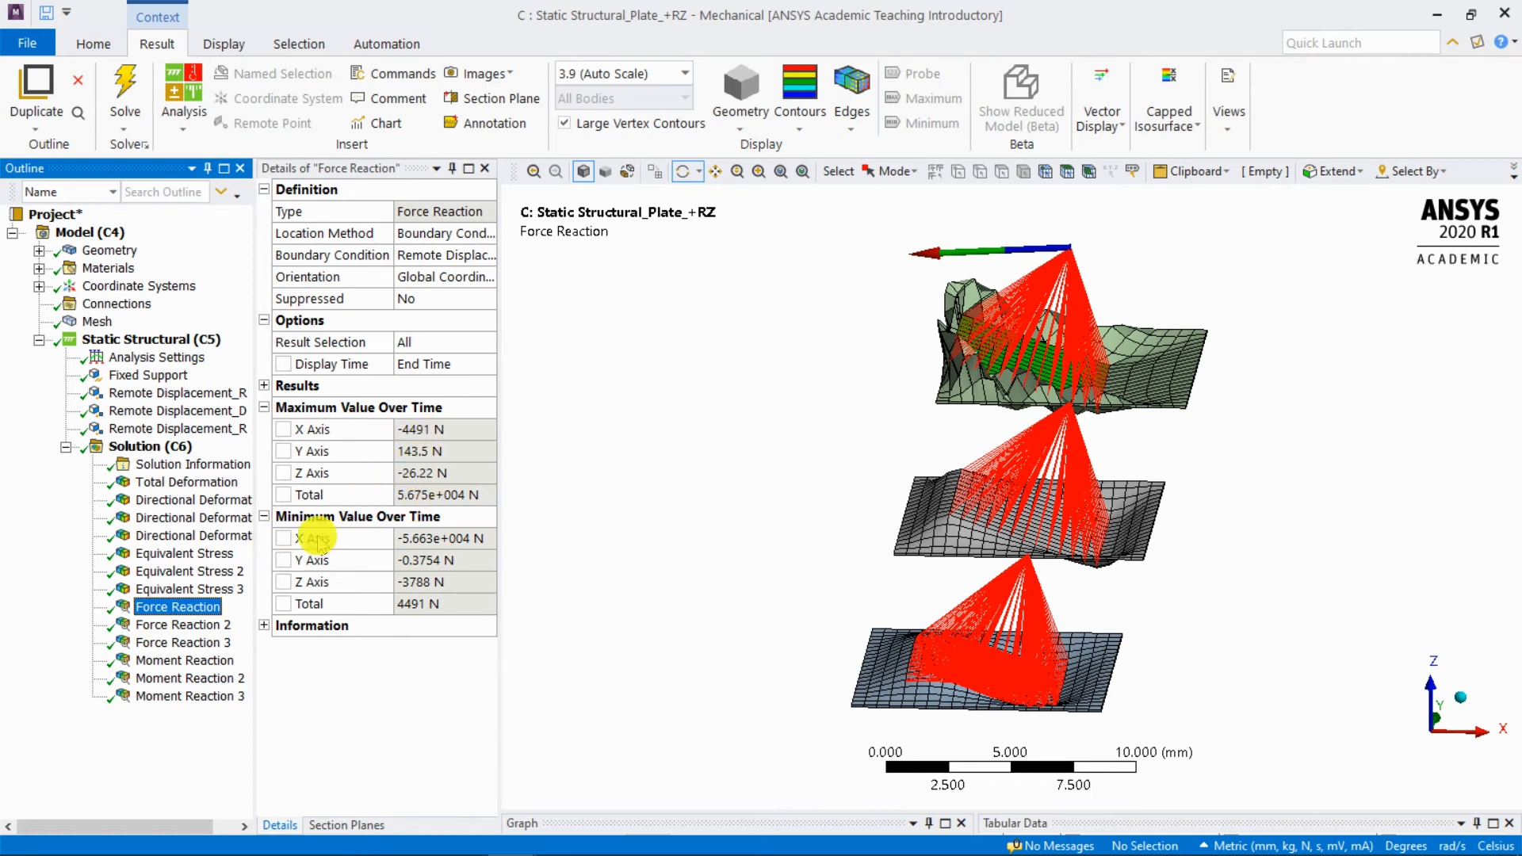
- Compare the moment reaction results of the three remote displacements
left_click(189, 660)
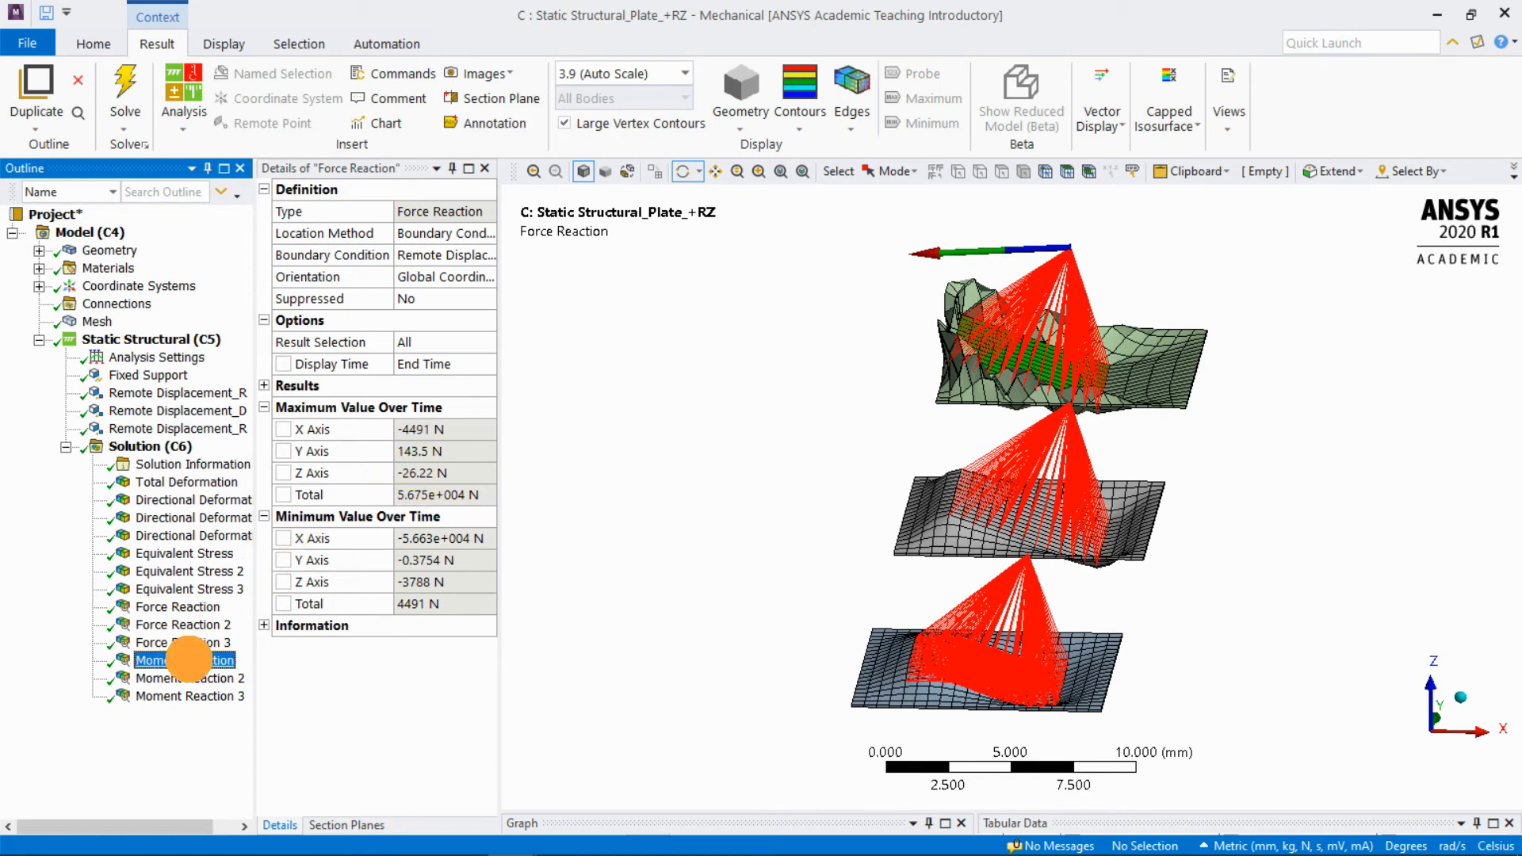
left_click_drag(955, 353, 991, 306)
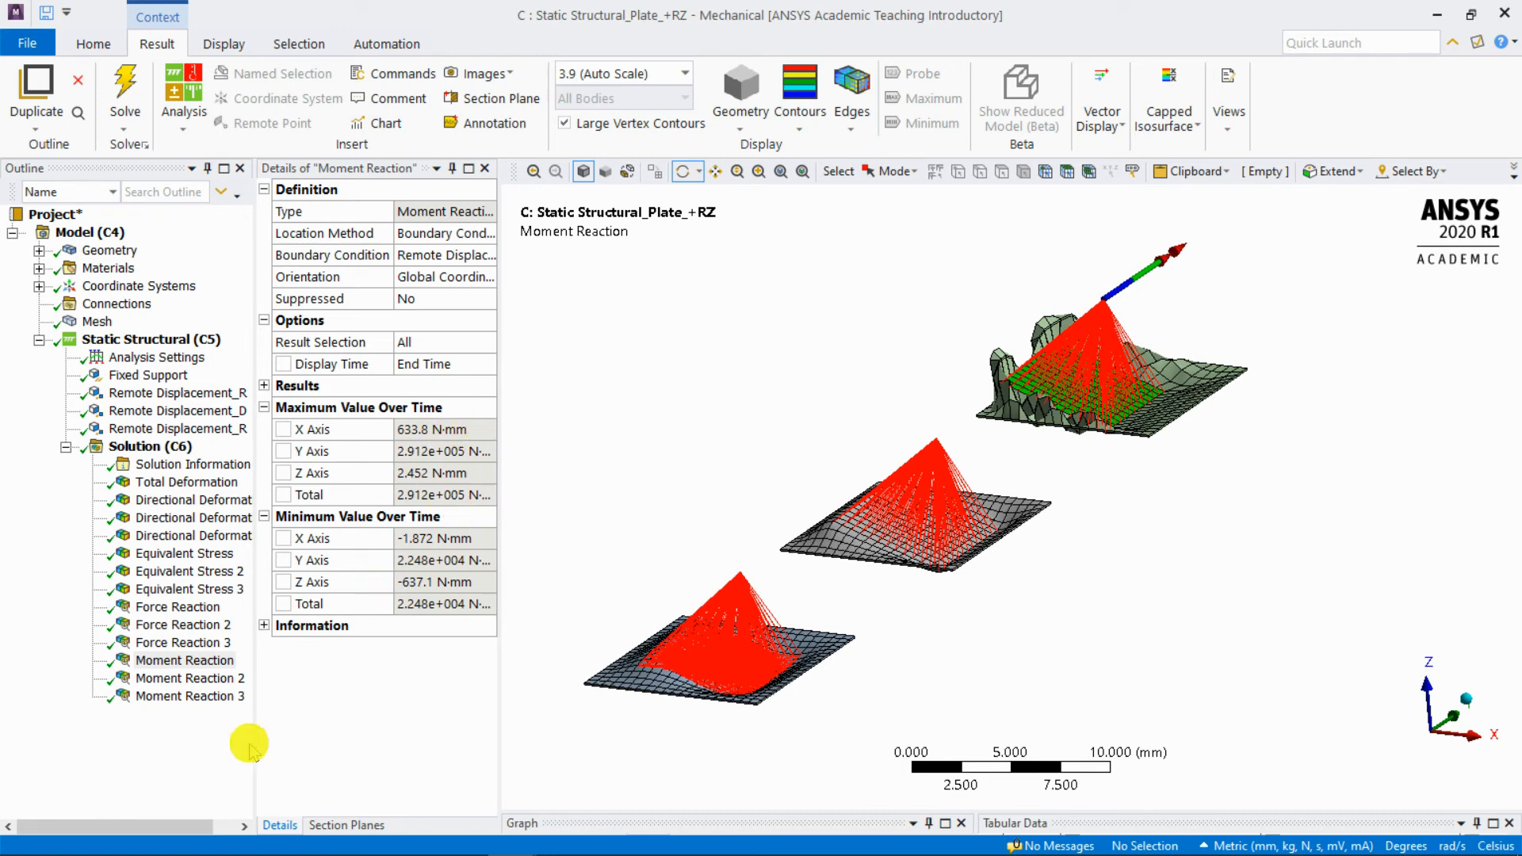
left_click(227, 679)
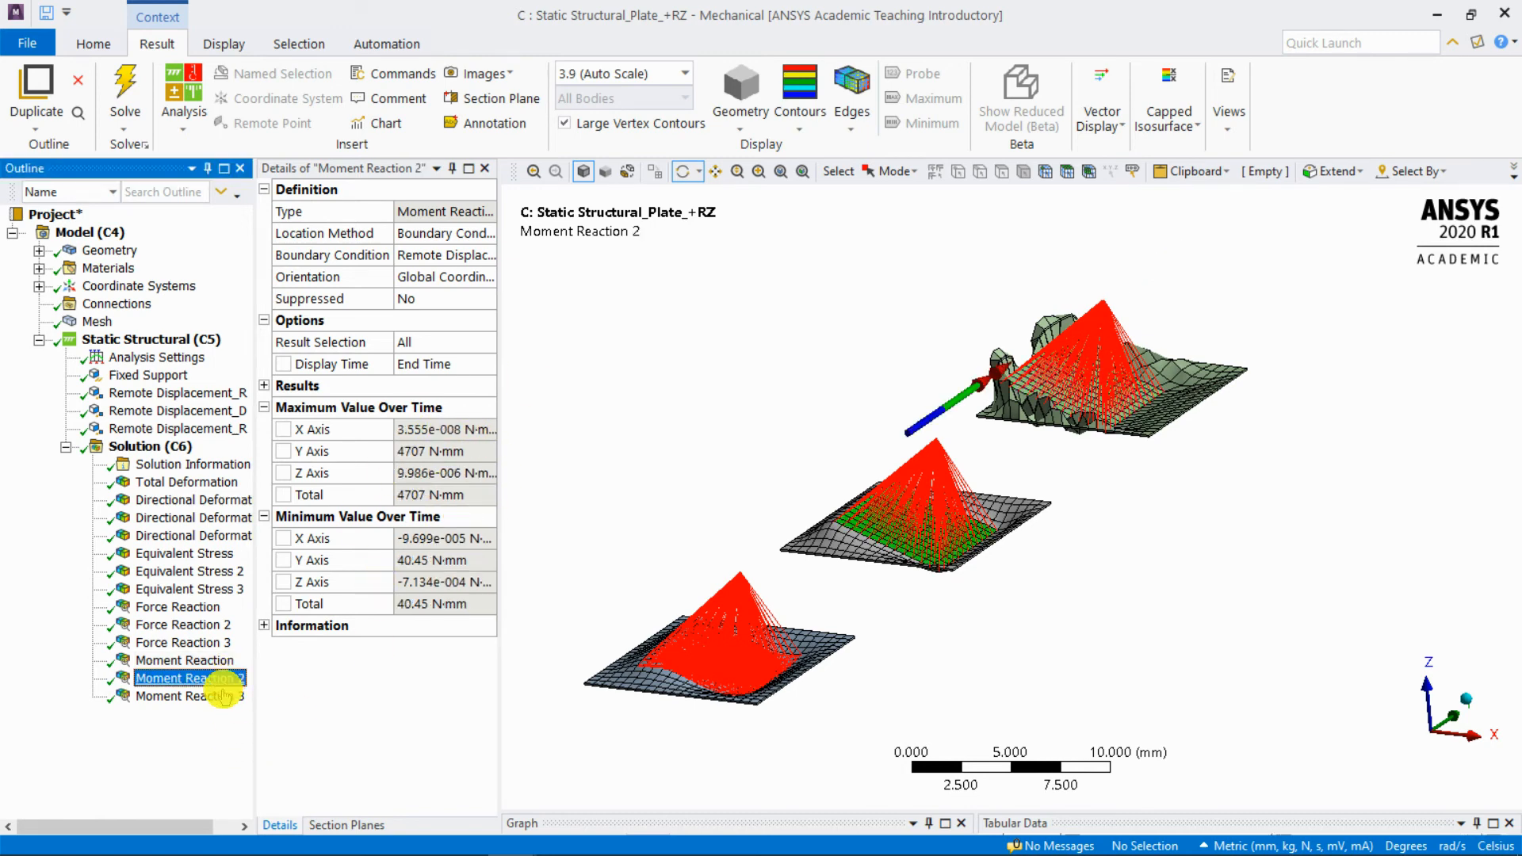
left_click(220, 698)
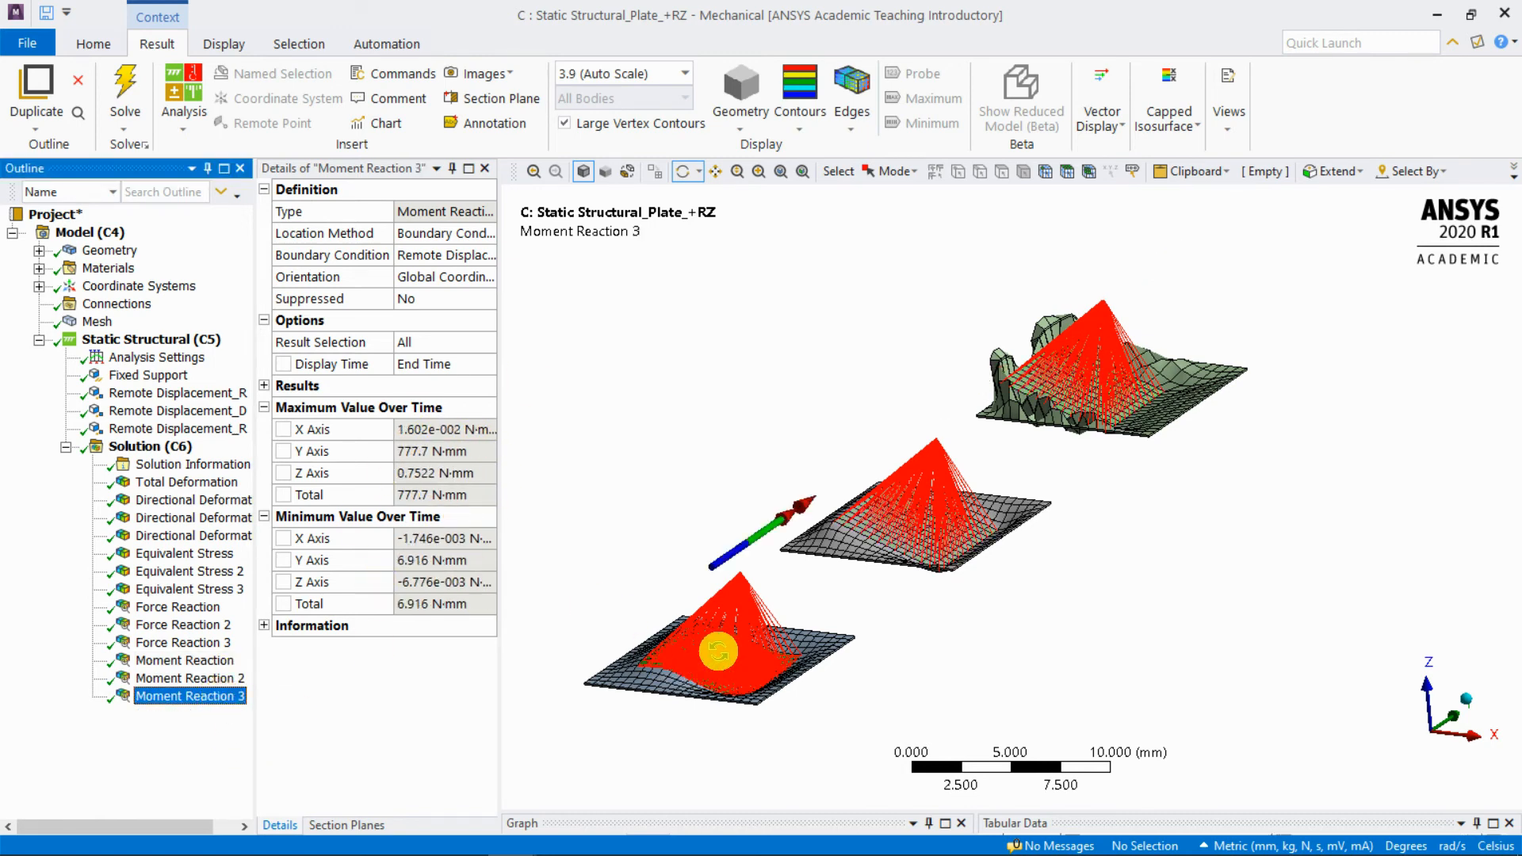
left_click(207, 678)
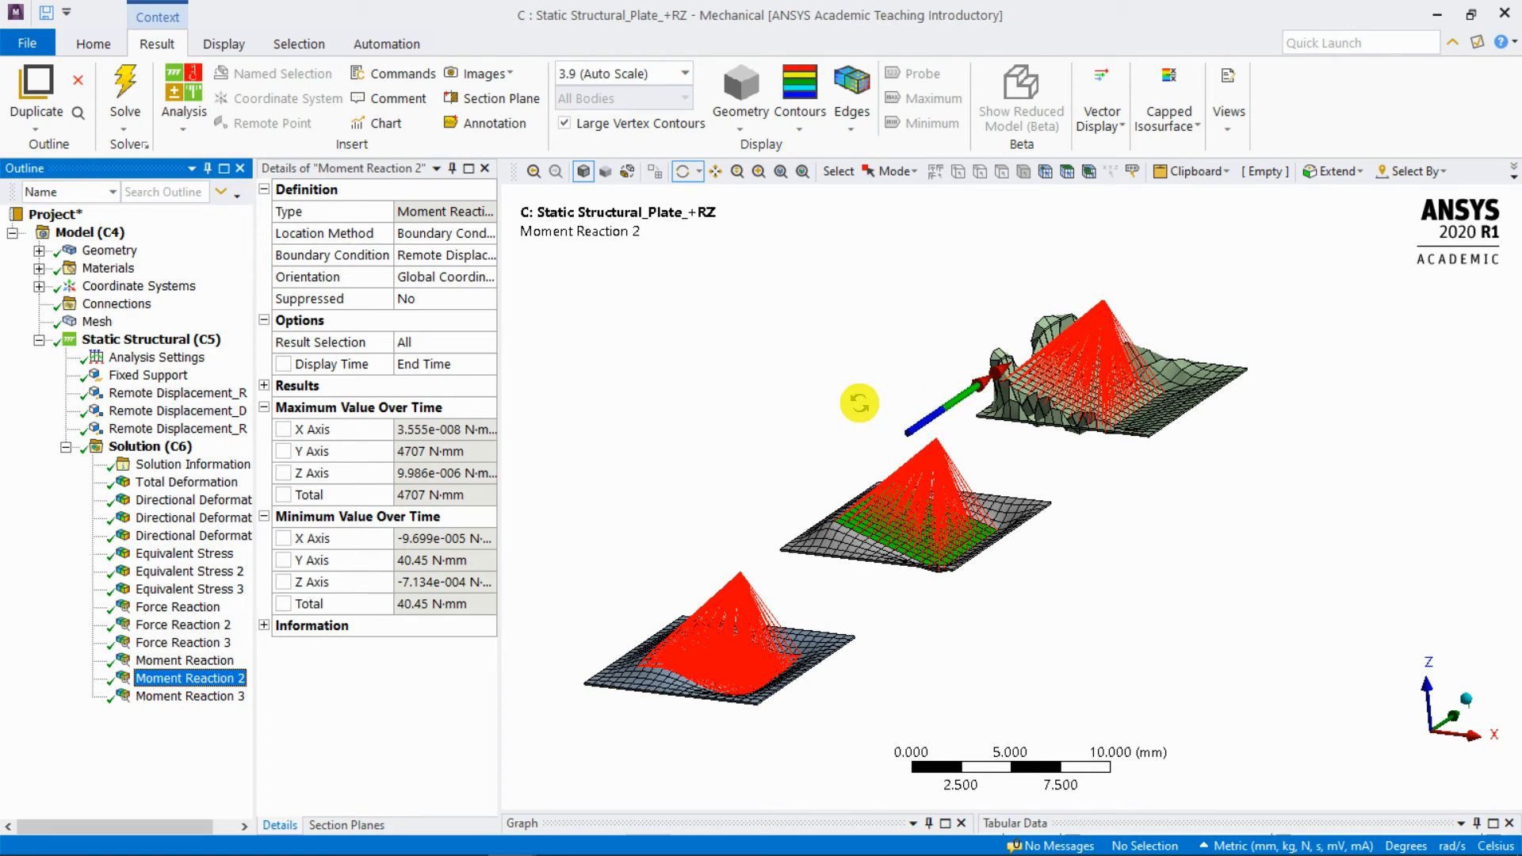
left_click(190, 661)
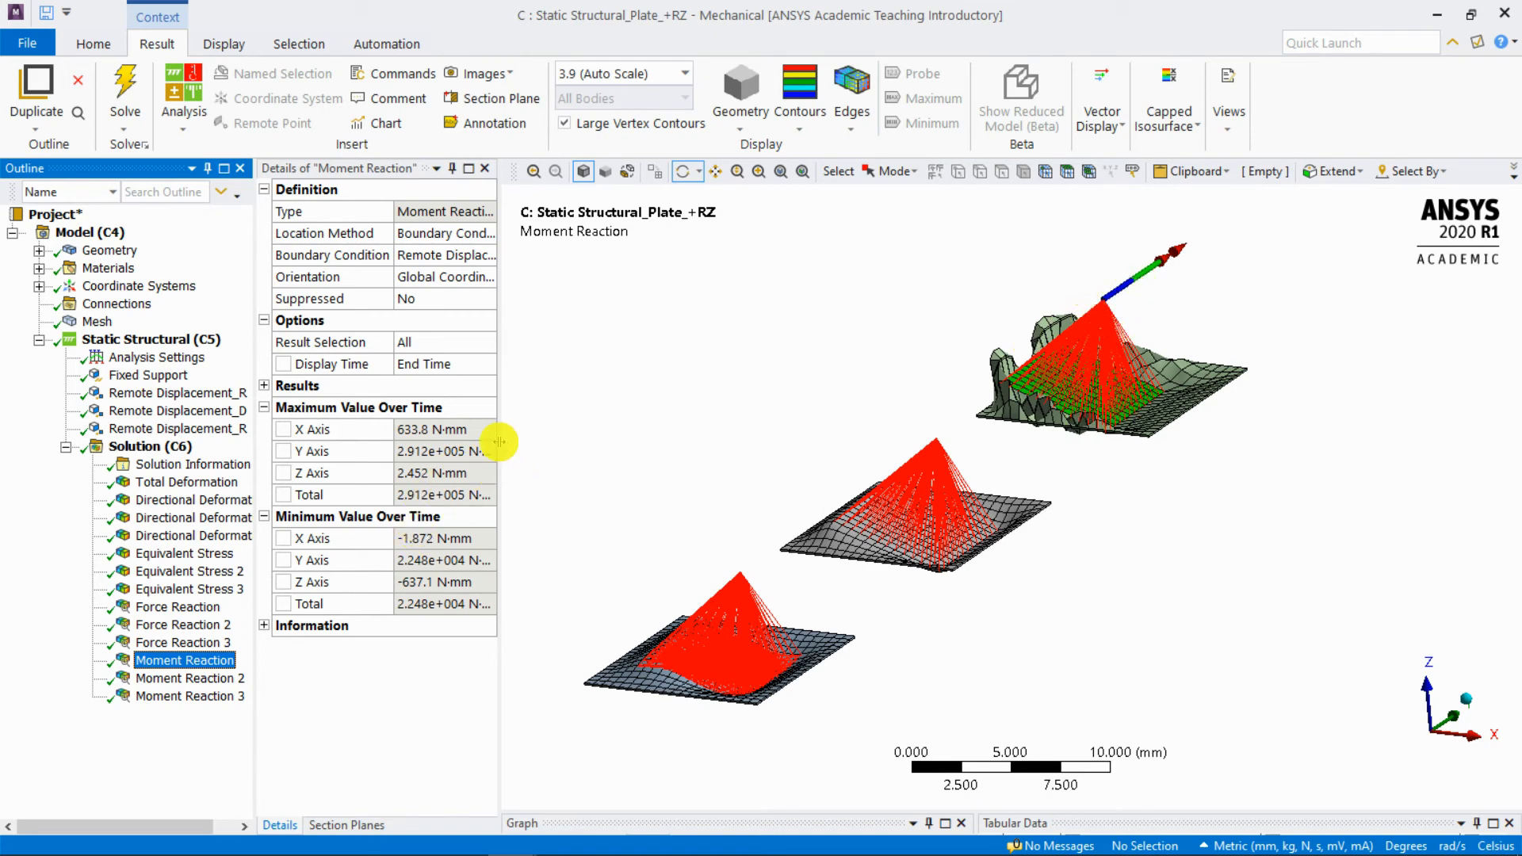
- Insert another Moment Reaction probe in the solution and set its boundary condition to the green plate's remote displacement
left_click(172, 445)
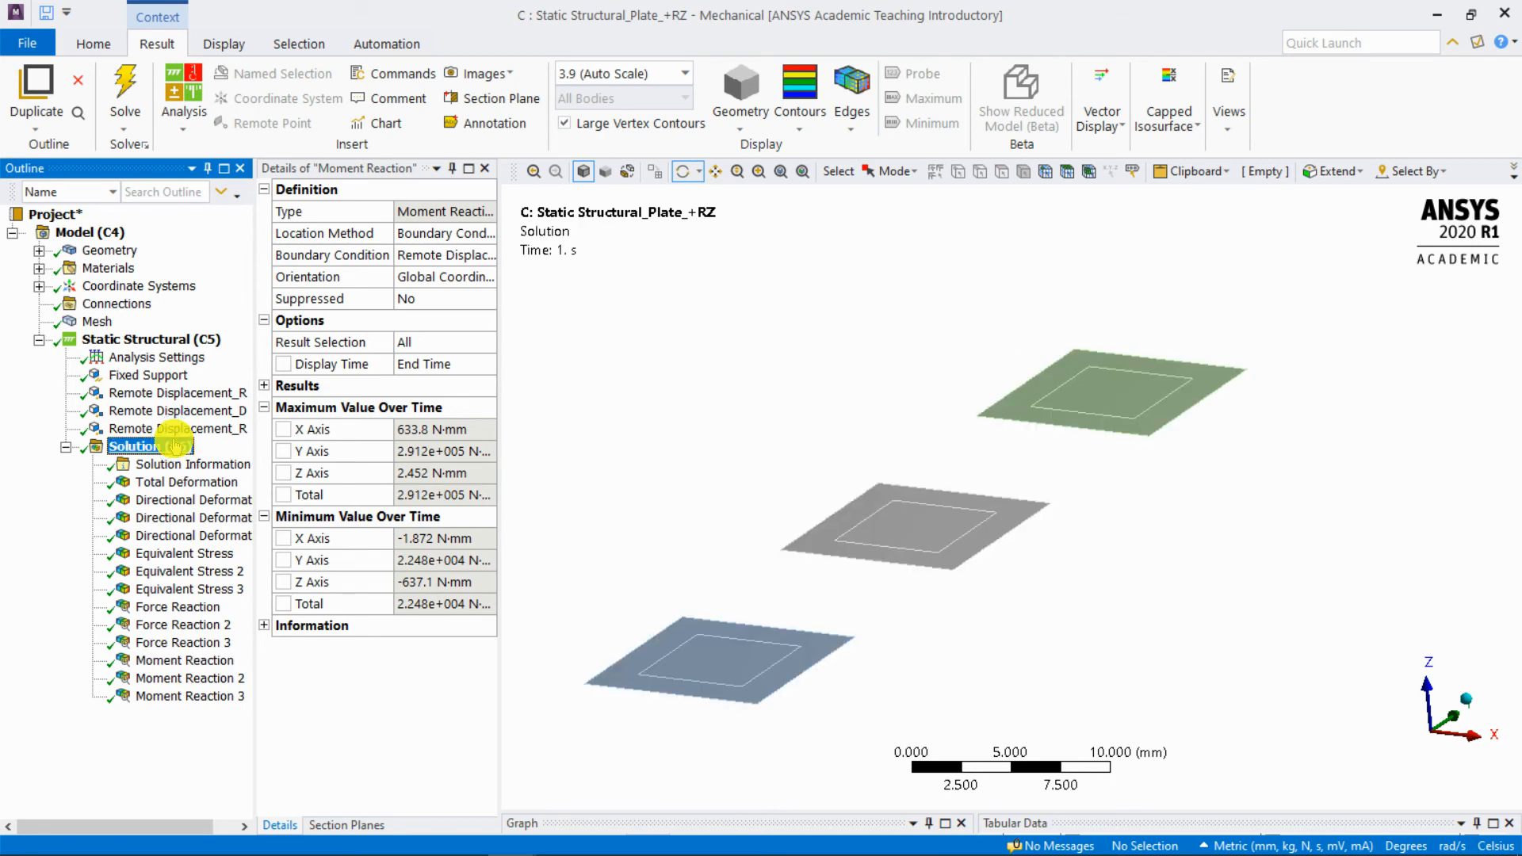
right_click(174, 446)
mouse_move(316, 452)
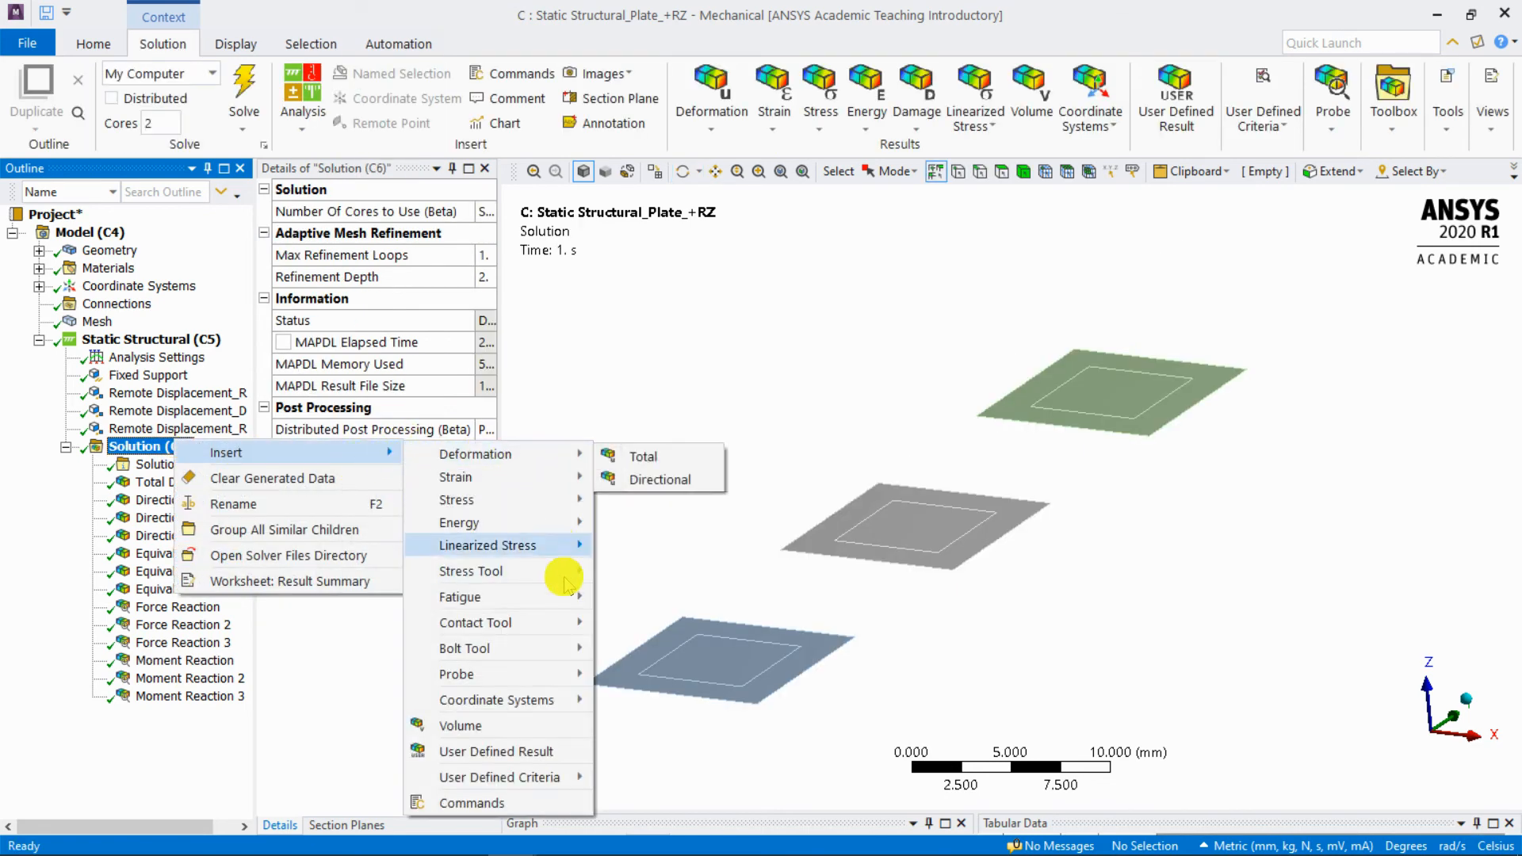
mouse_move(579, 678)
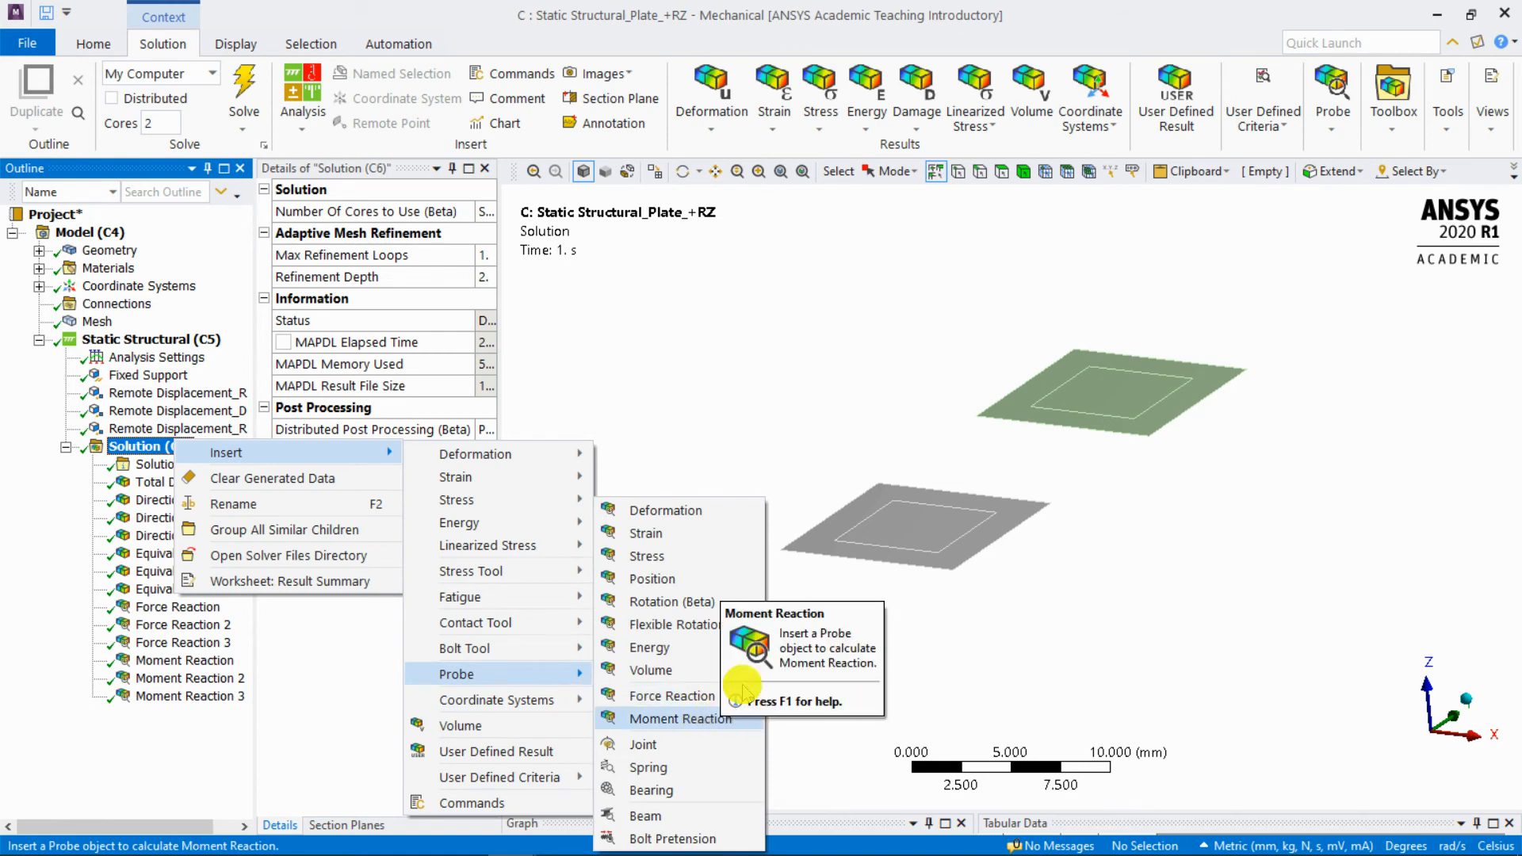
left_click(704, 718)
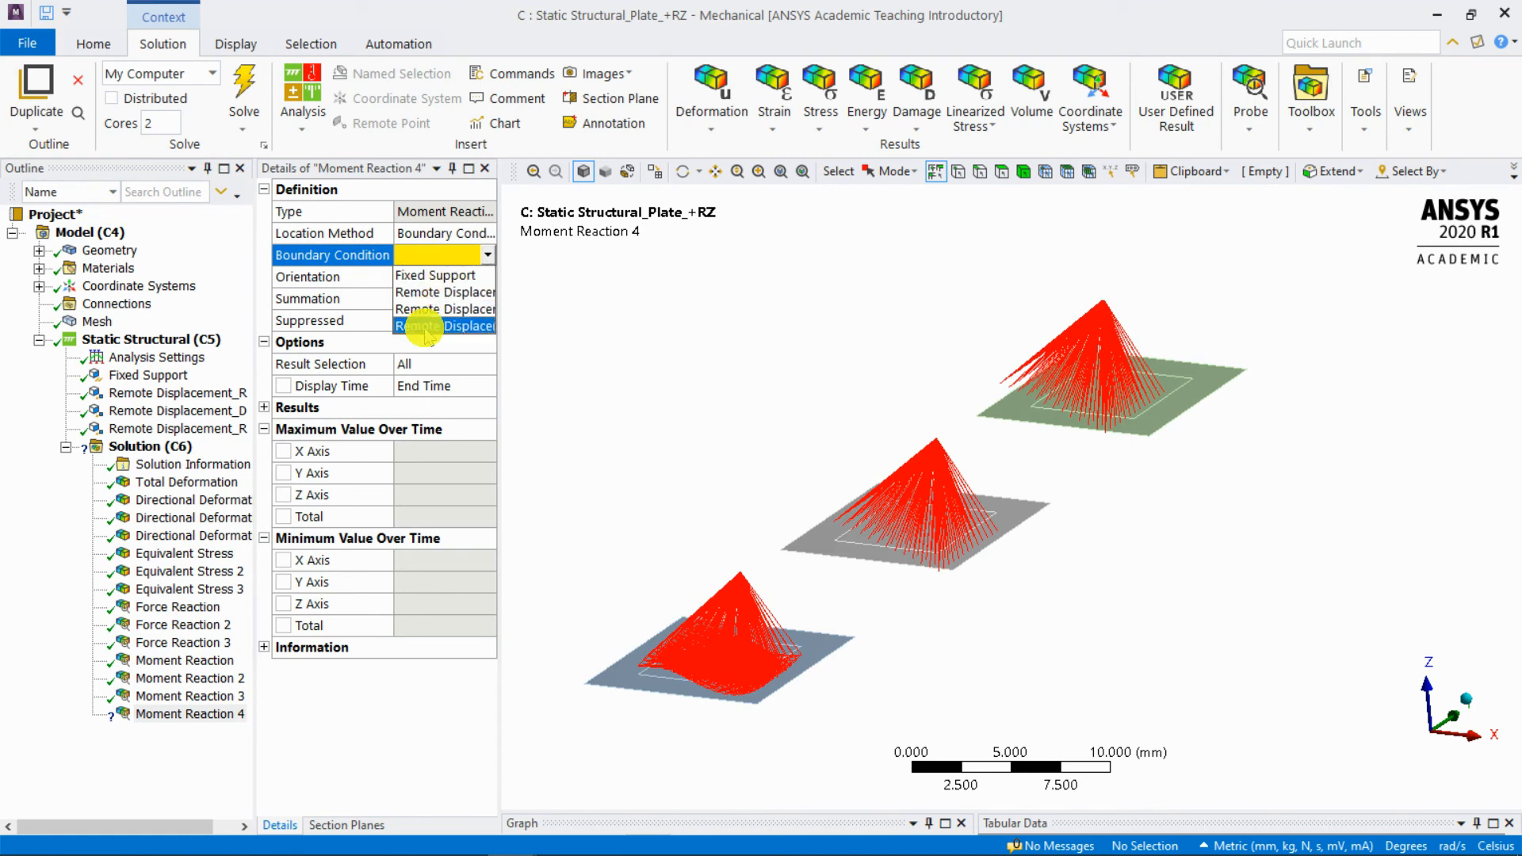
left_click(445, 292)
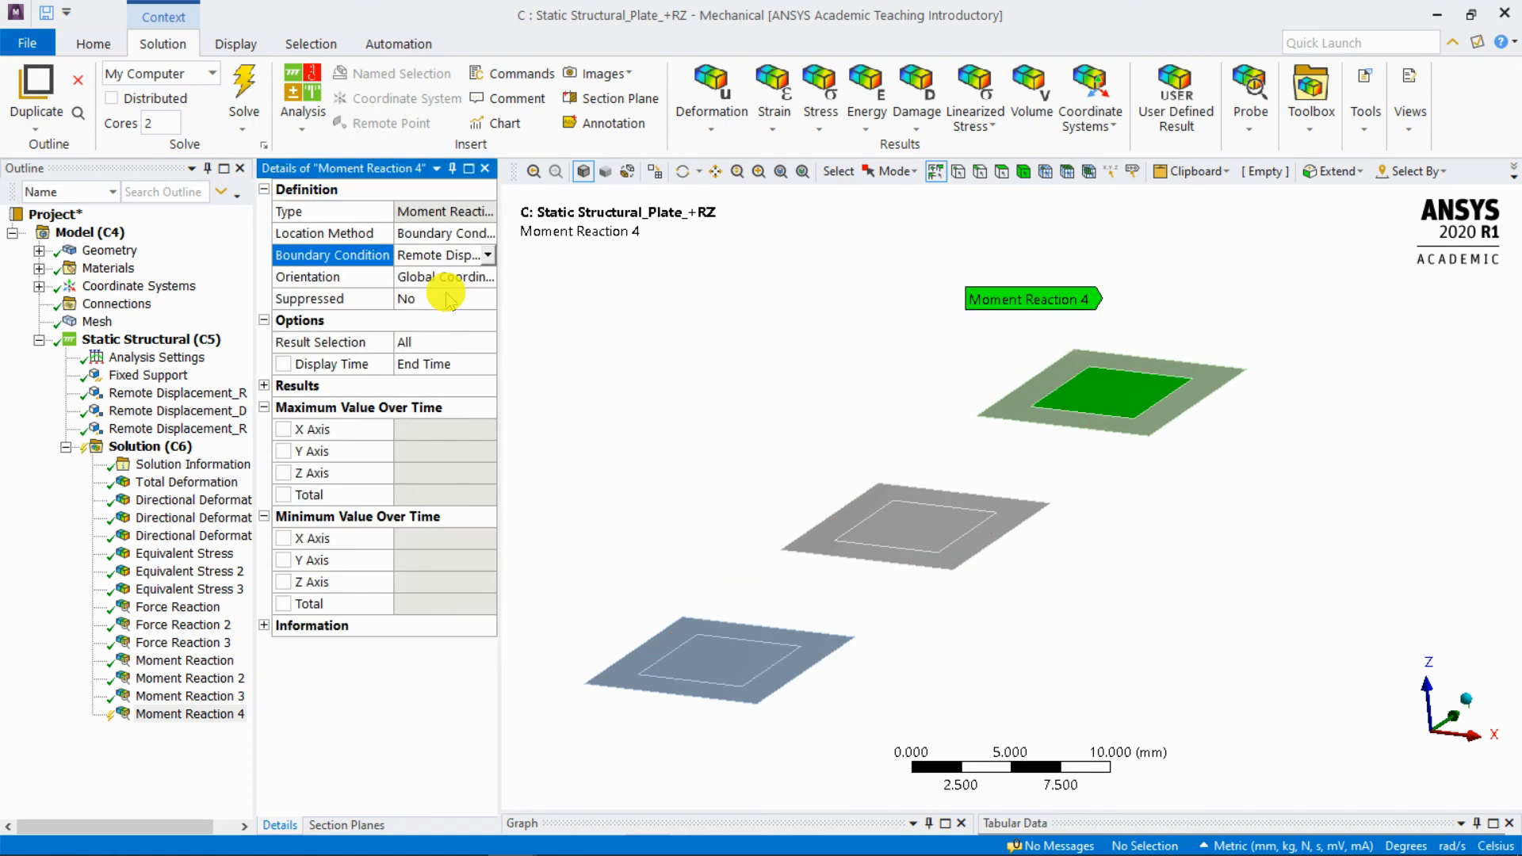
right_click(198, 714)
key("Escape")
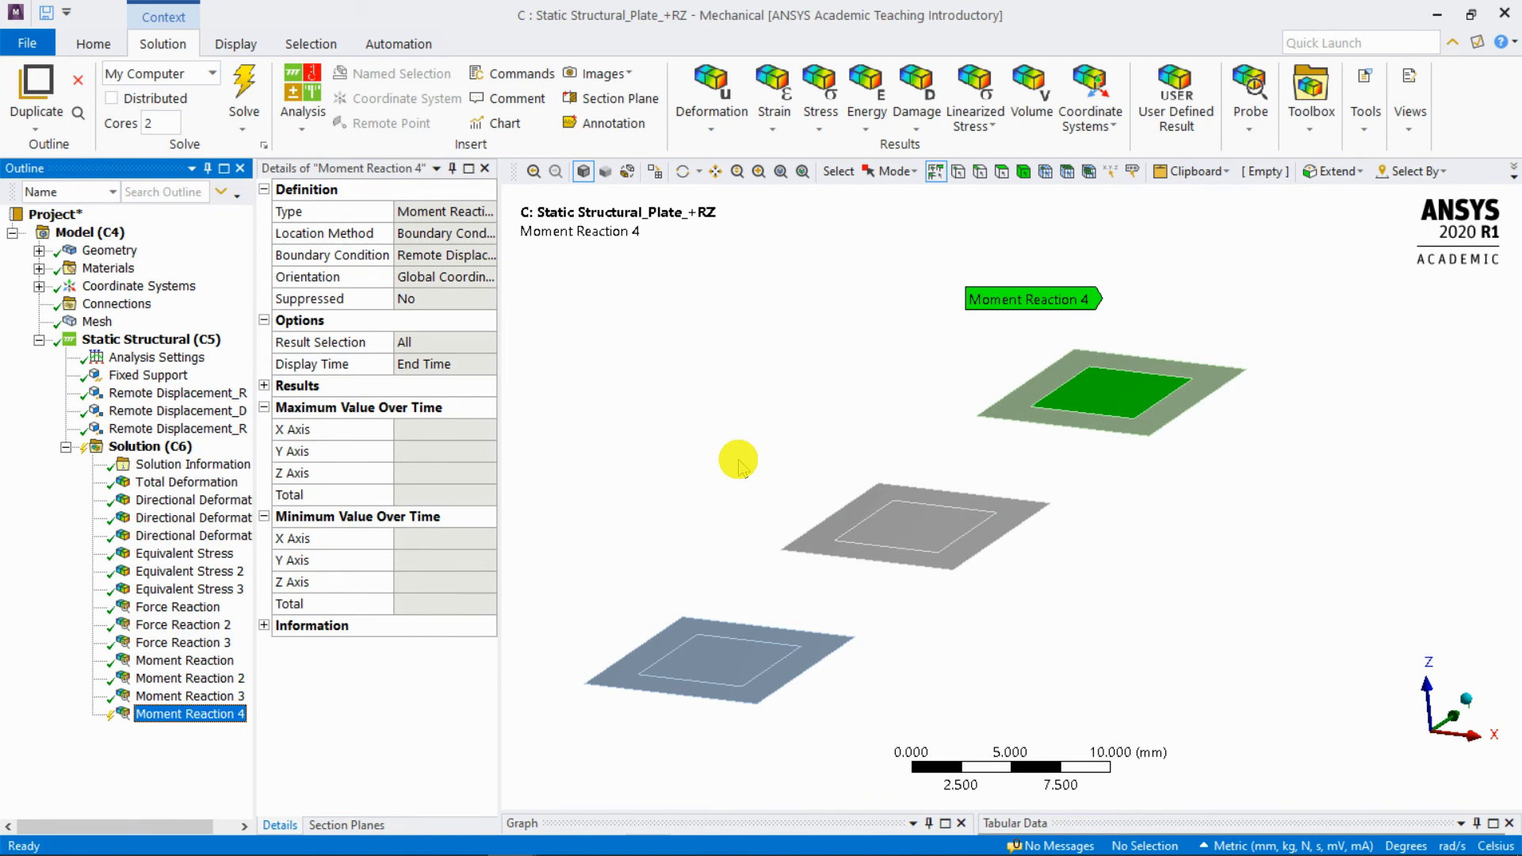